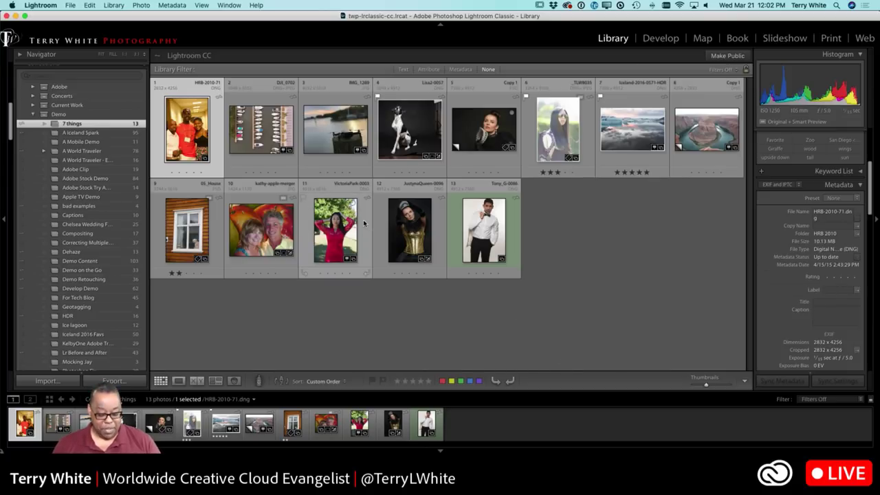
- Correct the first group photo's white balance in Develop by sampling the woman's black top, and set Temp to 3,681
key("super+Return")
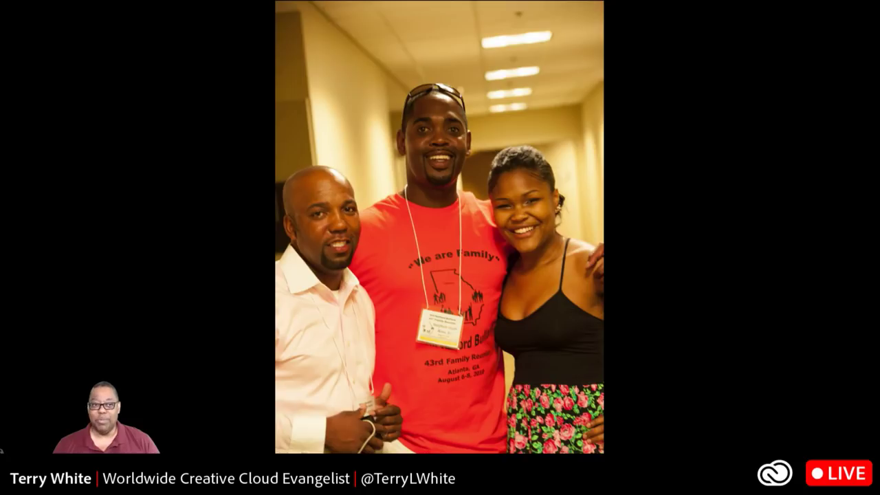
key("Escape")
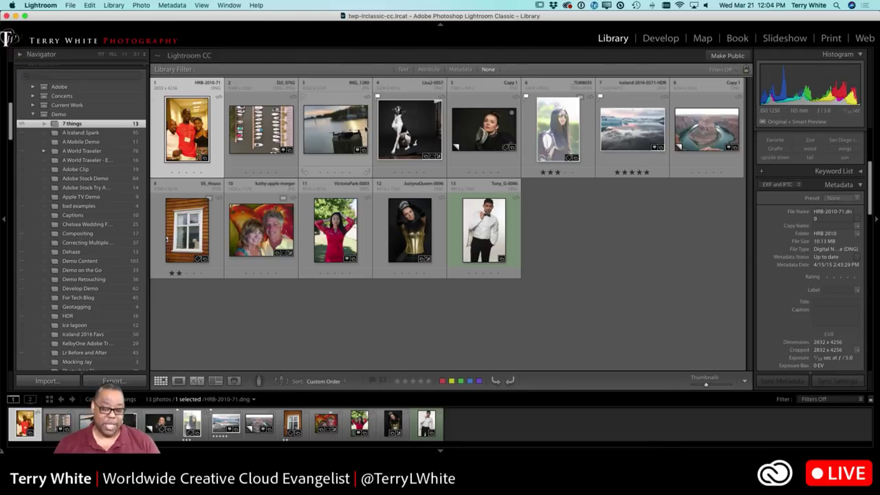
left_click(657, 38)
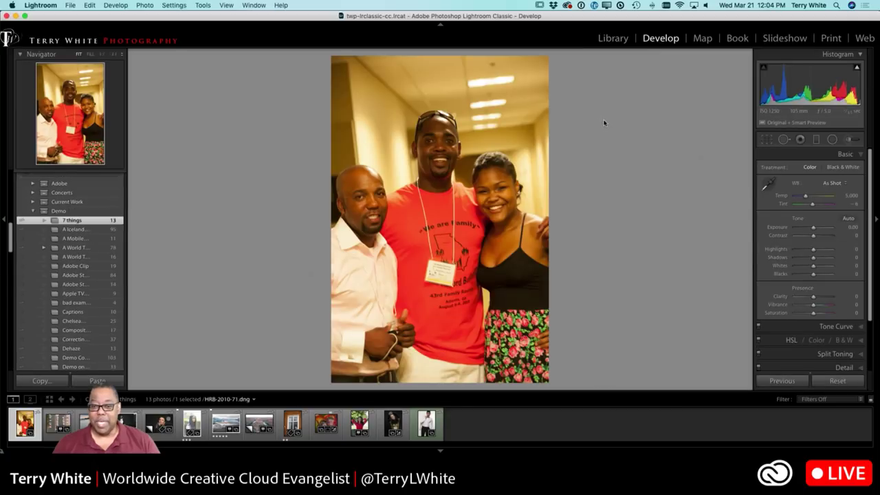
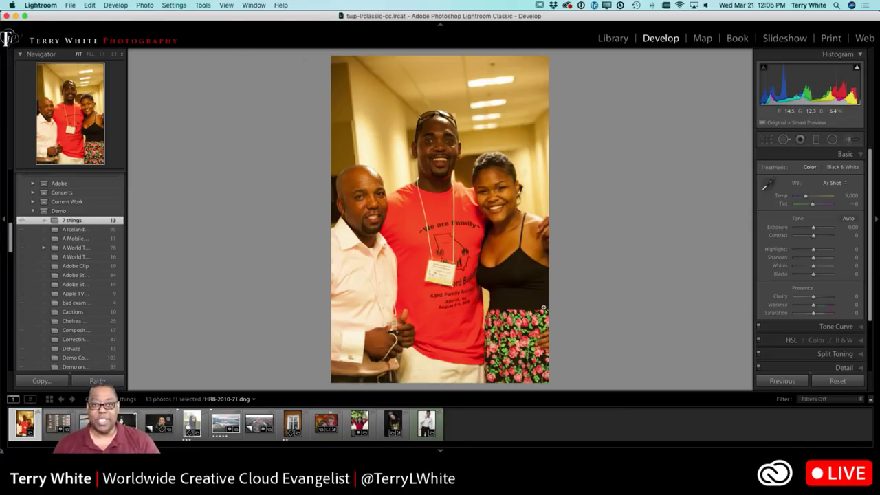
left_click(767, 184)
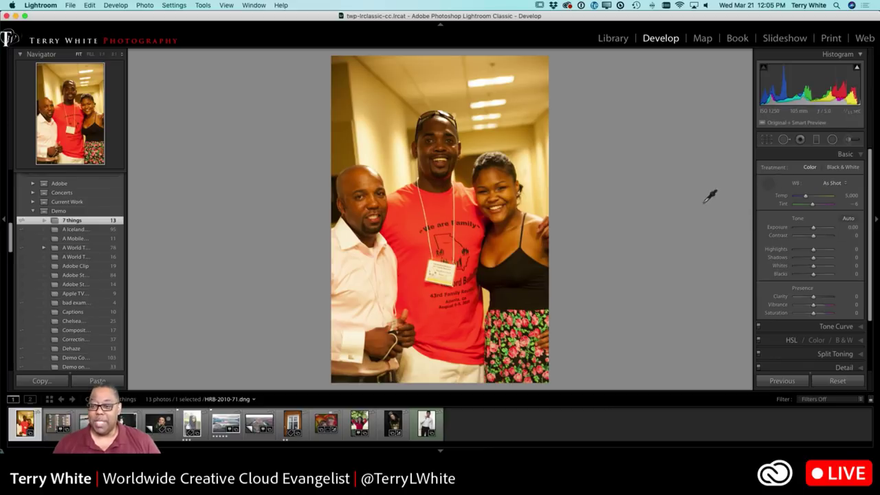
left_click(540, 300)
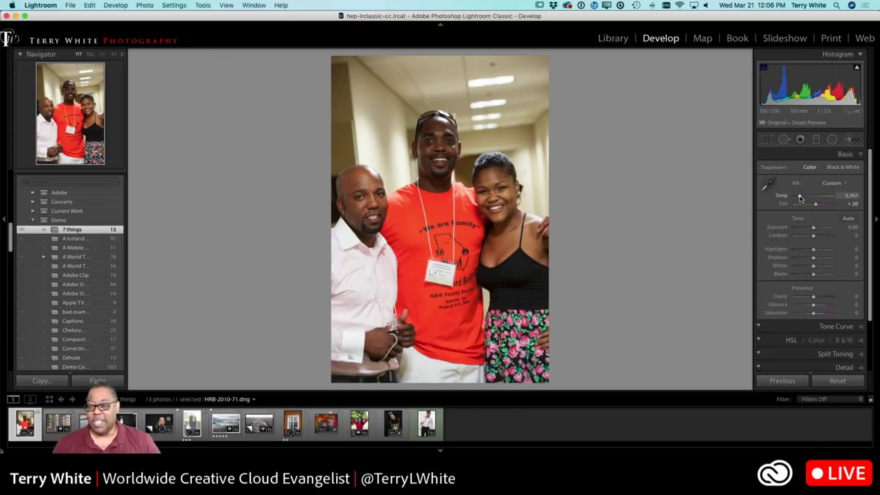
left_click_drag(799, 198, 800, 198)
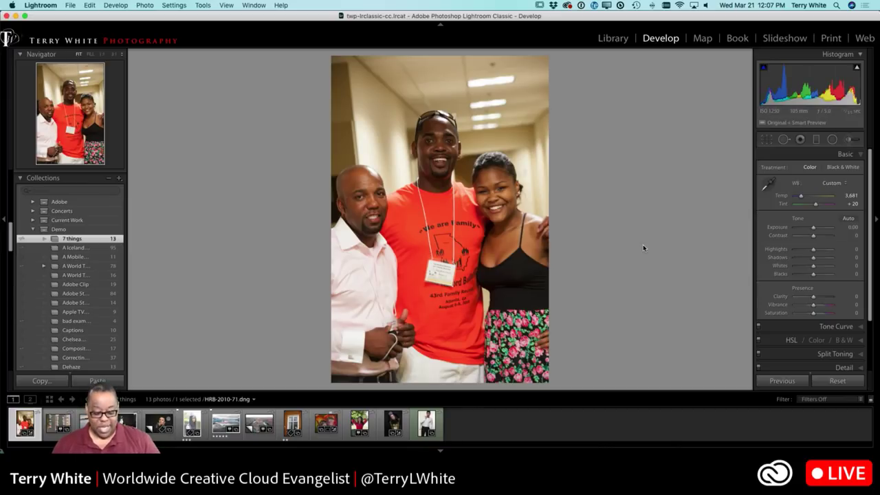
- Preview the drone photo IMG_1289 from the library grid at full screen and open it in the Develop module
key("g")
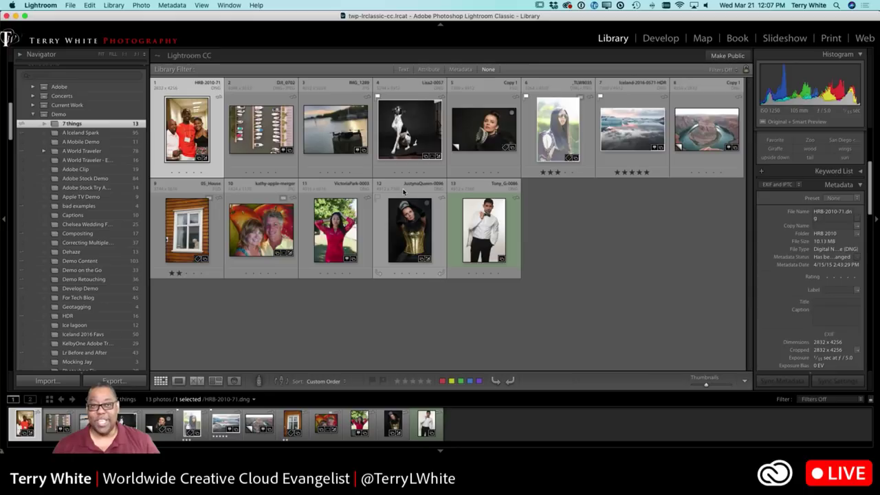
left_click(331, 141)
key("f")
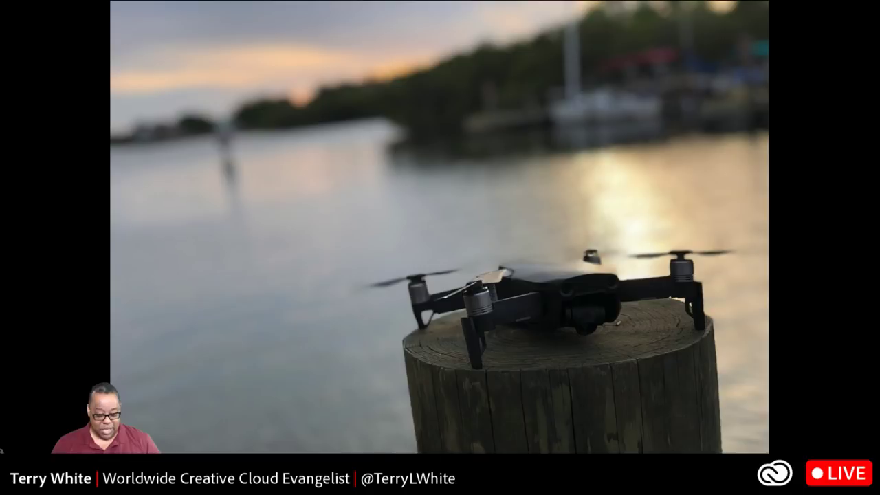
key("Escape")
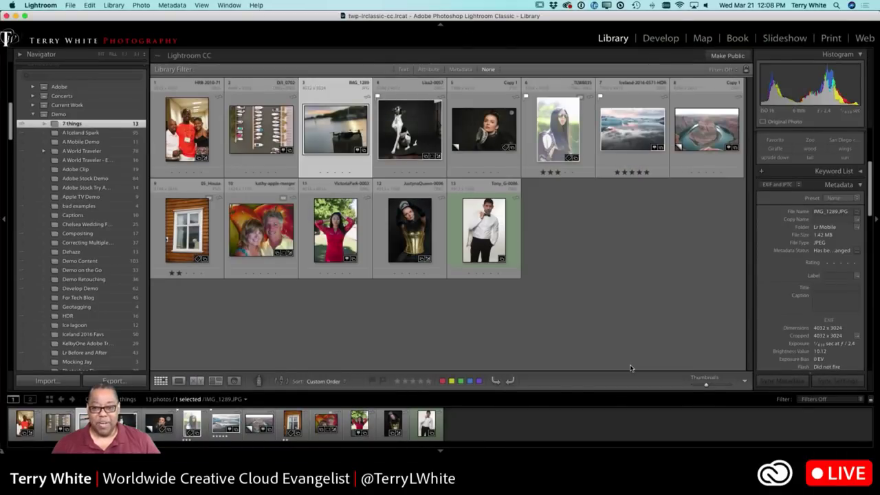
key("r")
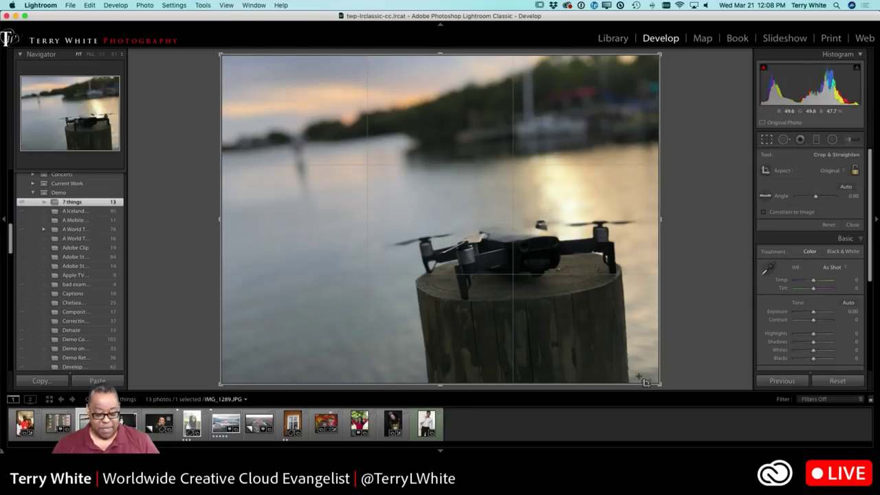
key("r")
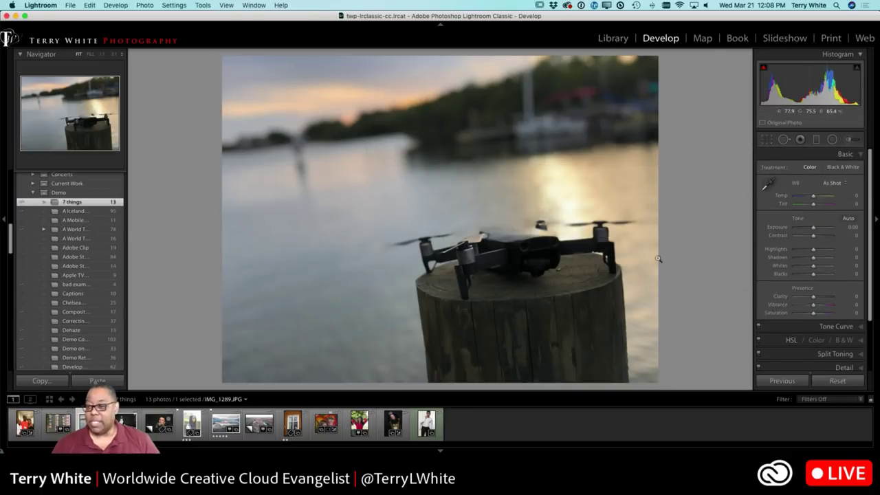
- Try automatically straightening the drone photo and shifting the image within the crop, and undo both changes
left_click(765, 141)
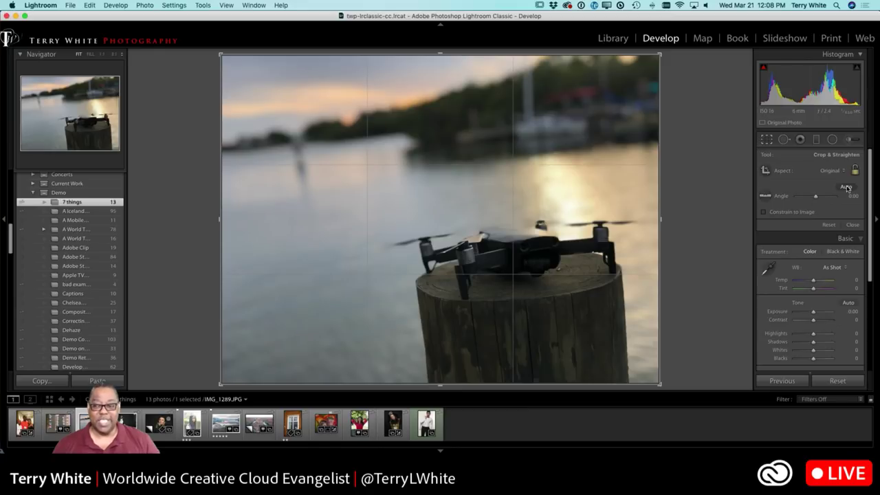
left_click(845, 187)
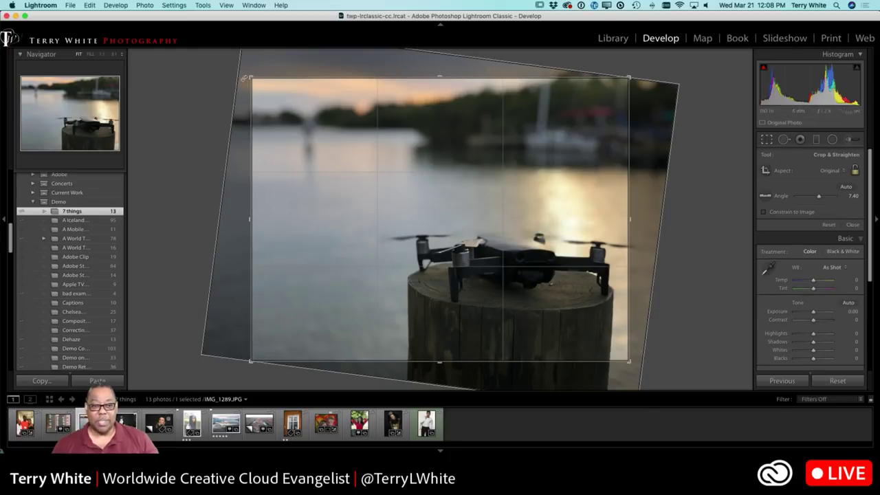
left_click_drag(537, 284, 521, 288)
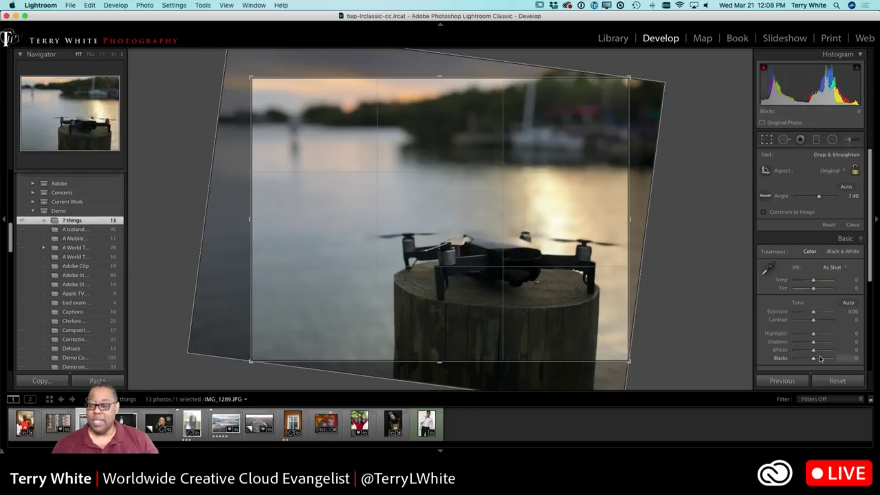
left_click(766, 142)
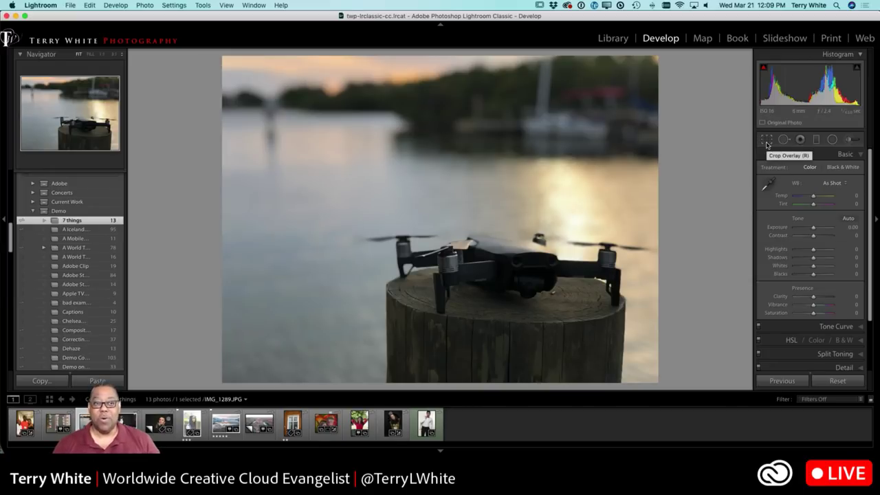
key("super+z")
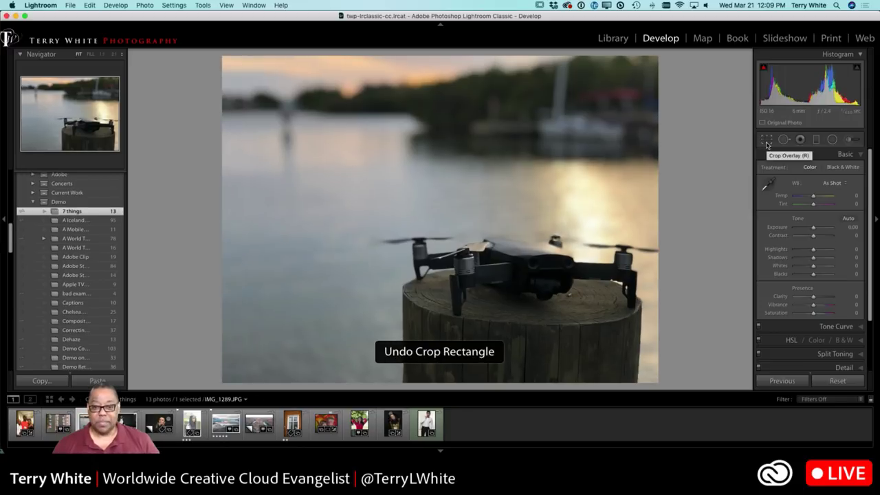
key("super+z")
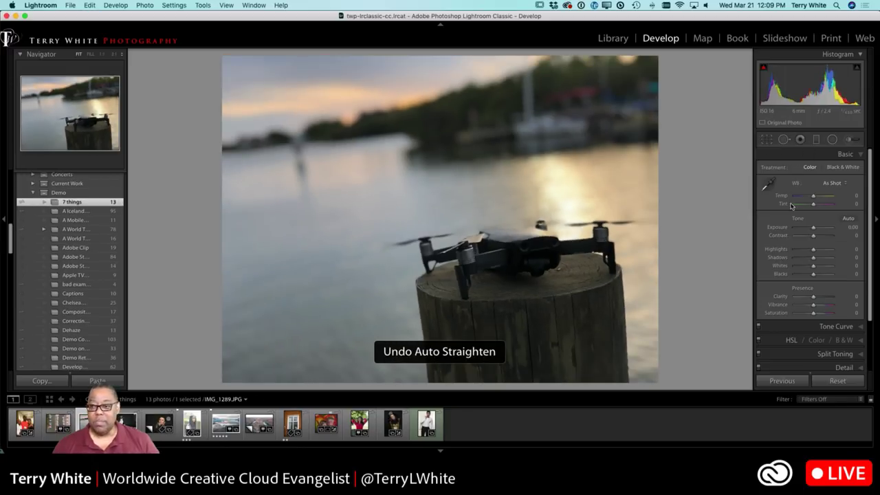
- Try straightening the drone photo with a level line drawn along the far shoreline, and undo it
left_click(766, 139)
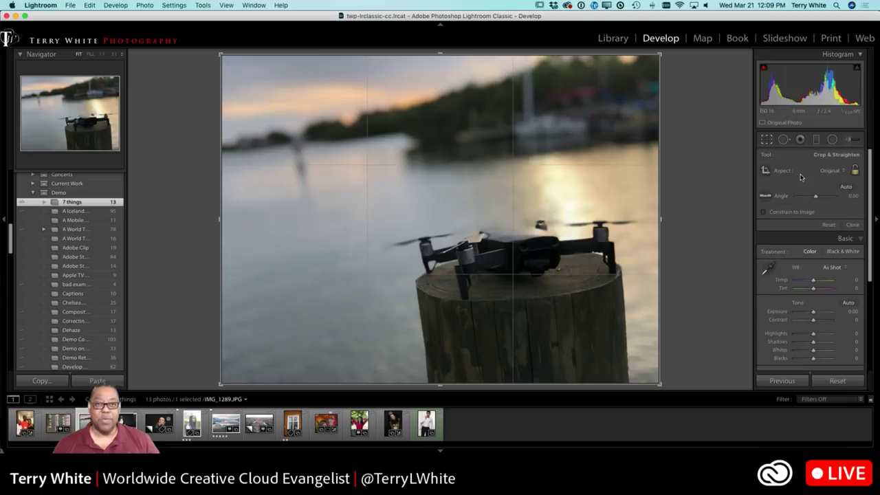
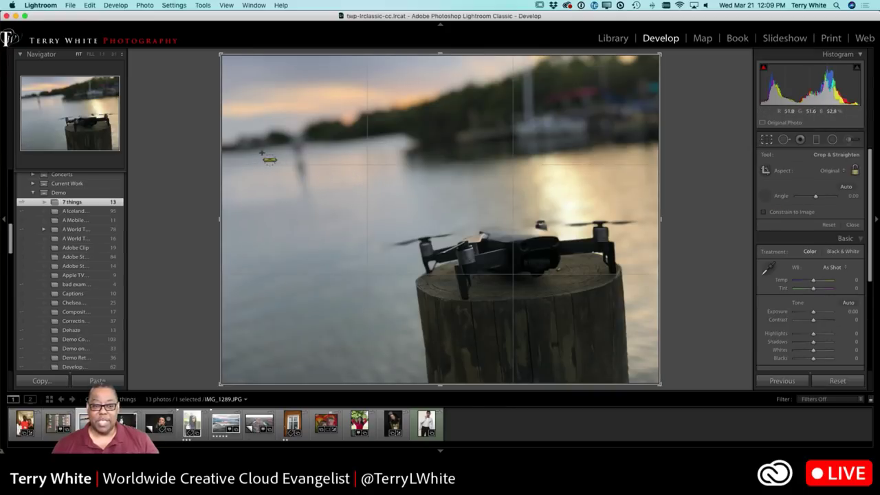
left_click_drag(237, 152, 405, 131)
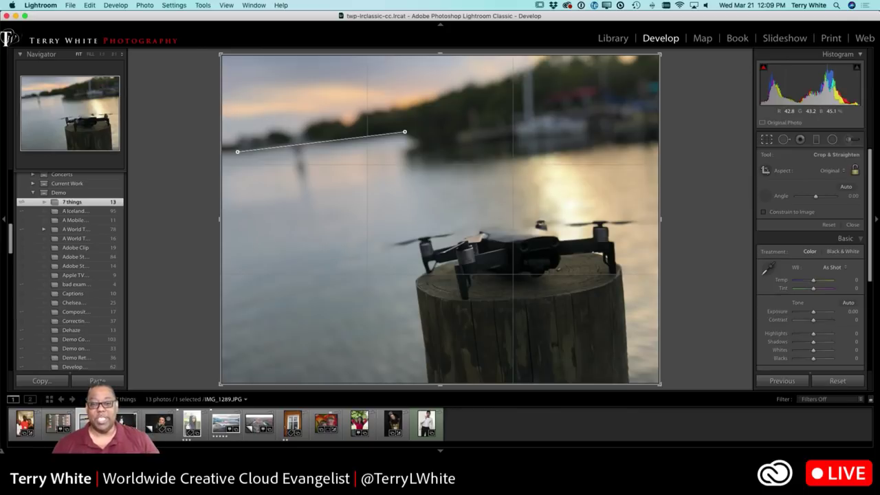
left_click_drag(404, 131, 404, 131)
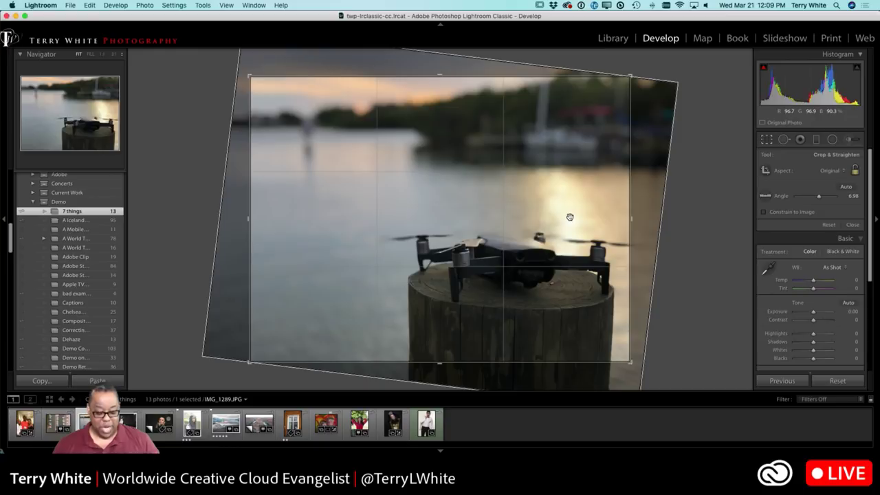
key("ctrl+z")
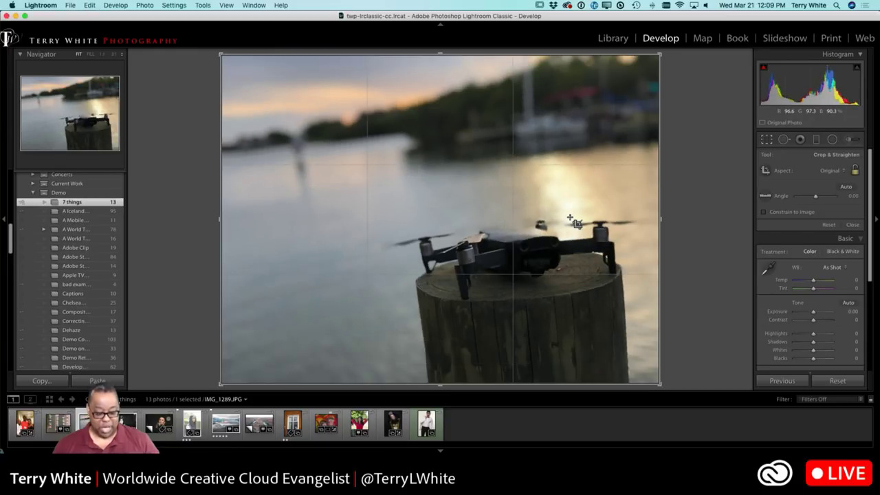
- Send the drone photo to Photoshop as a copy with Lightroom adjustments
key("ctrl+e")
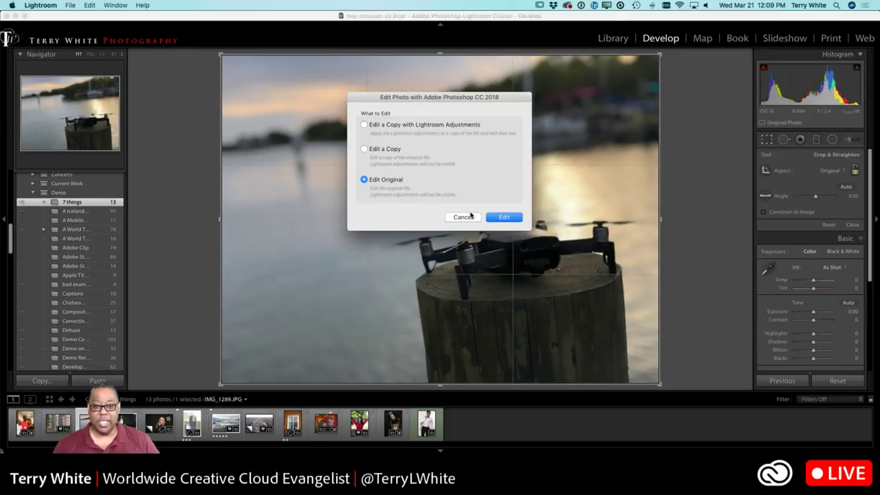
left_click(375, 150)
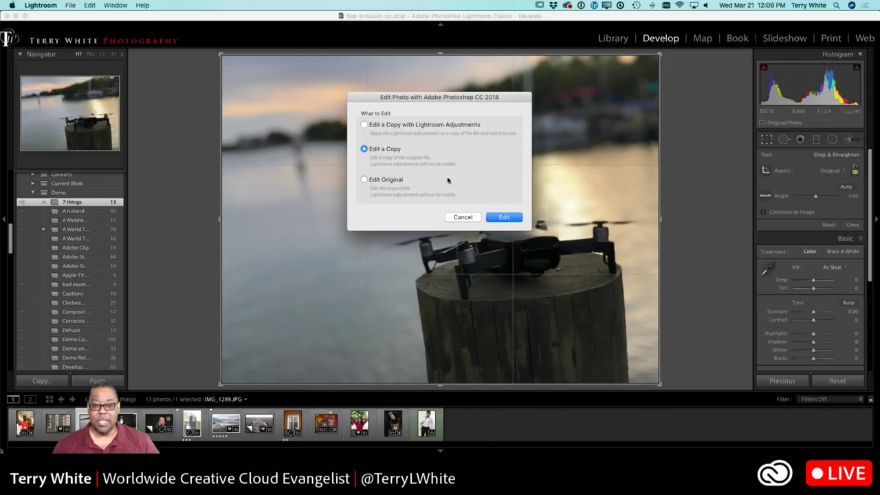
left_click(390, 126)
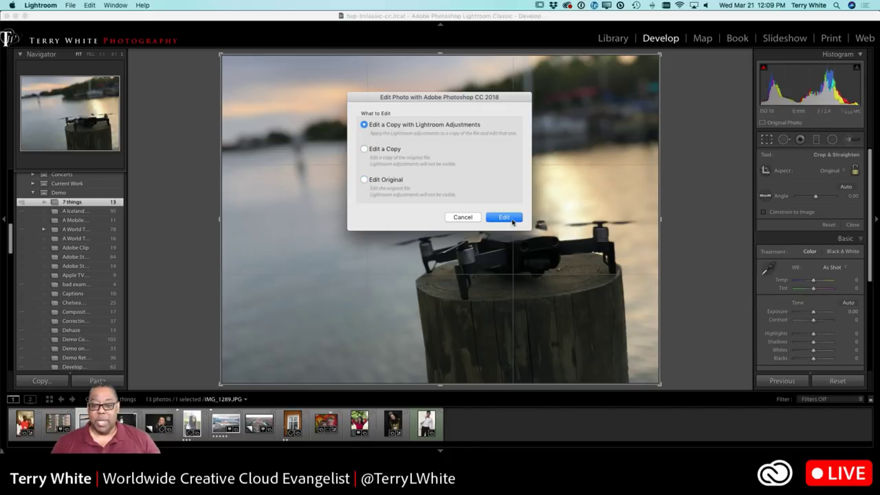
left_click(506, 216)
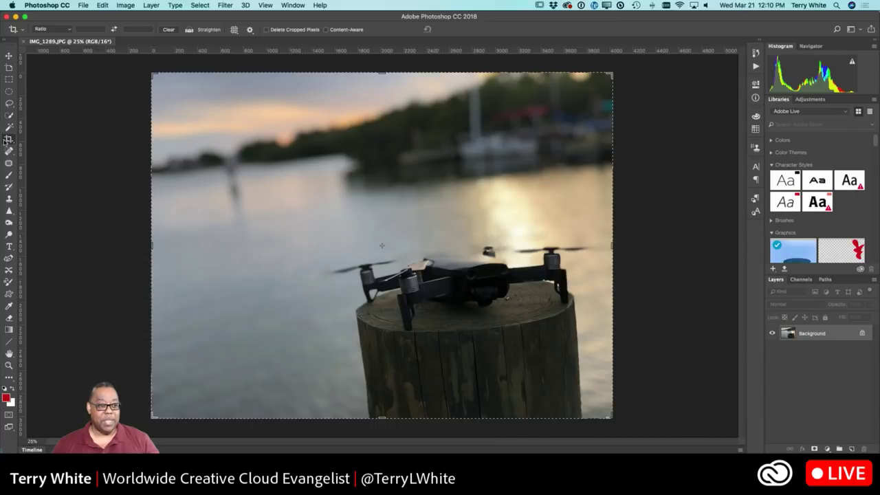
- Straighten the image along the shoreline with the Crop tool and apply the crop with Content-Aware filling enabled
left_click(9, 56)
left_click(9, 139)
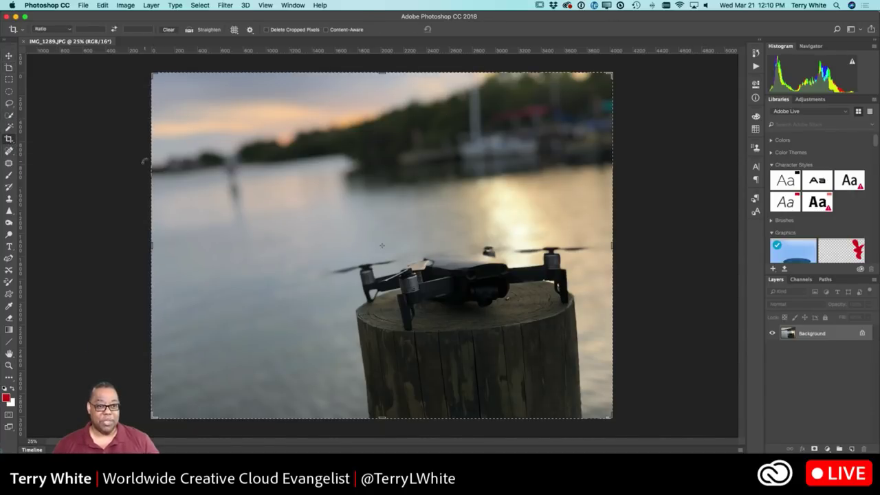
left_click(190, 31)
left_click_drag(178, 171, 347, 156)
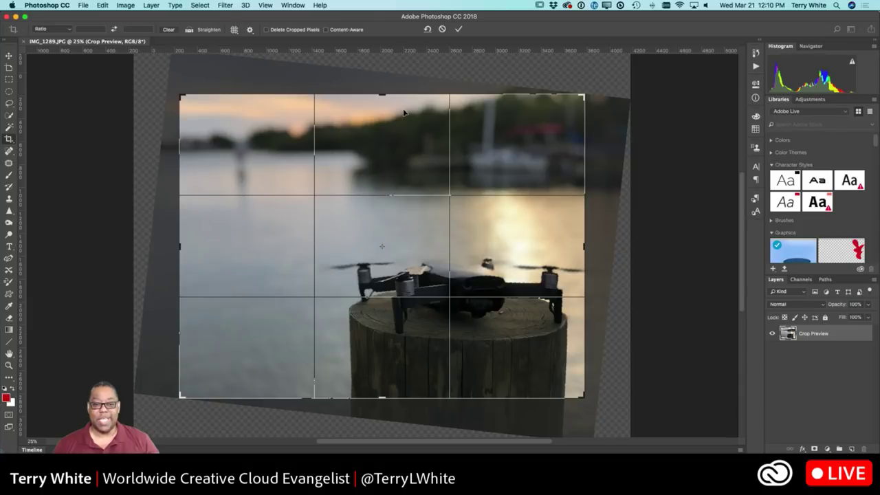
left_click(326, 30)
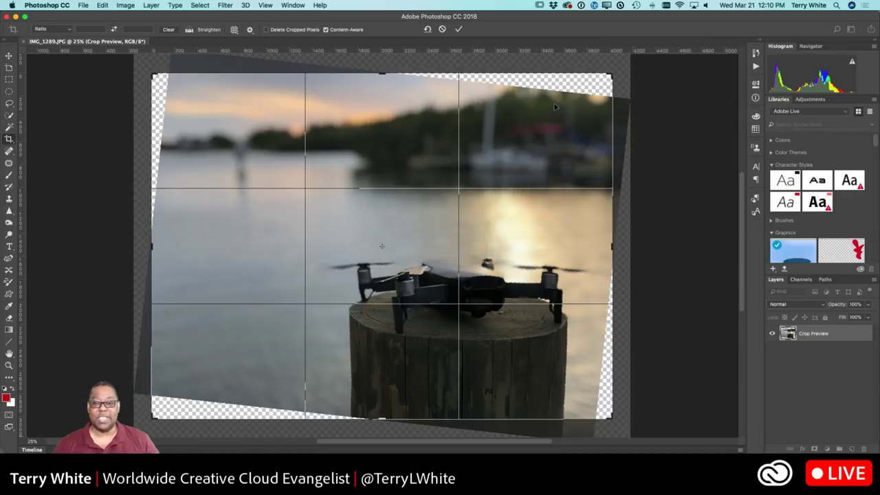
left_click(459, 30)
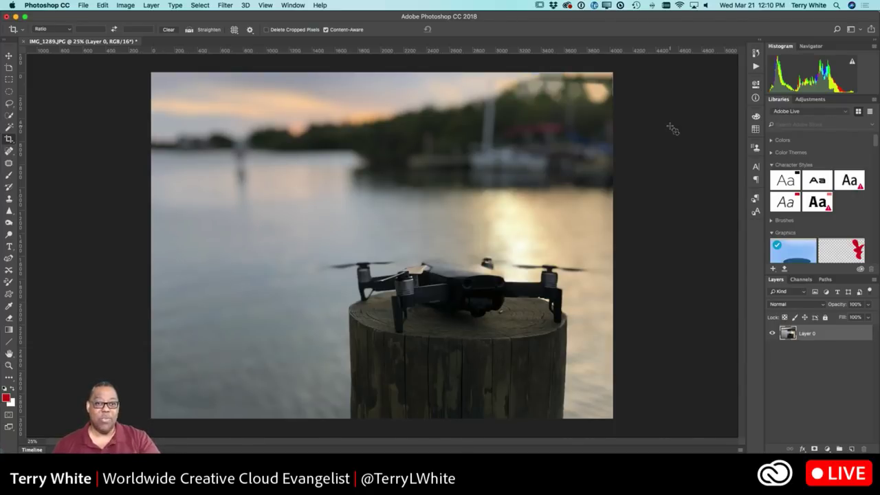
- Save and close the straightened copy, and select the original IMG_1289 photo in the Lightroom library grid
key("super+s")
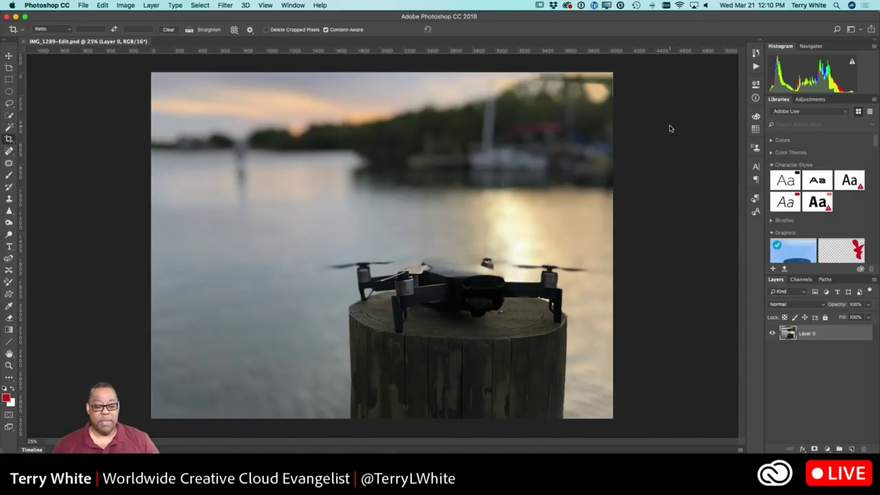
key("super+w")
key("super+Tab")
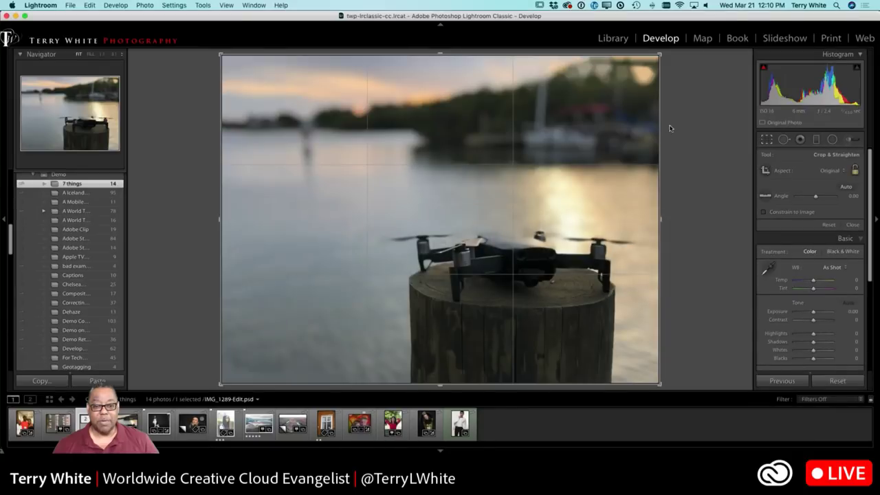
key("g")
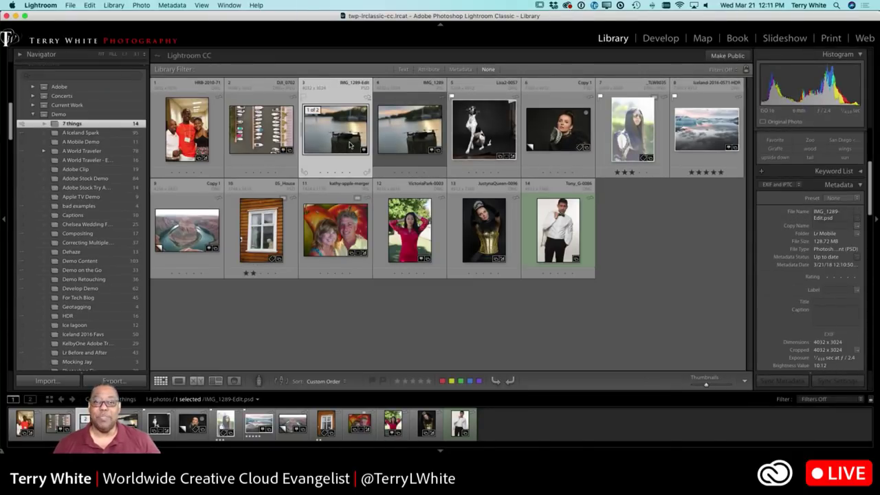
left_click(389, 136)
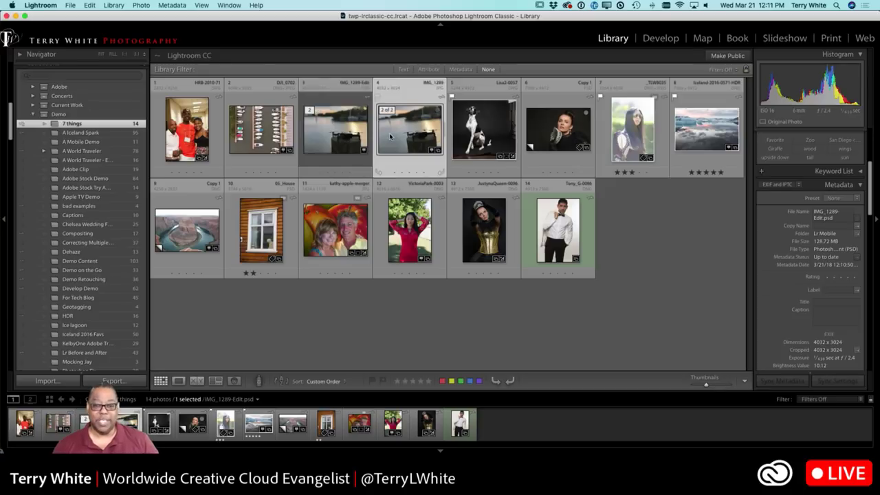
- Compare the straightened copy of the drone photo with the original IMG_1289 in full-screen view
key("f")
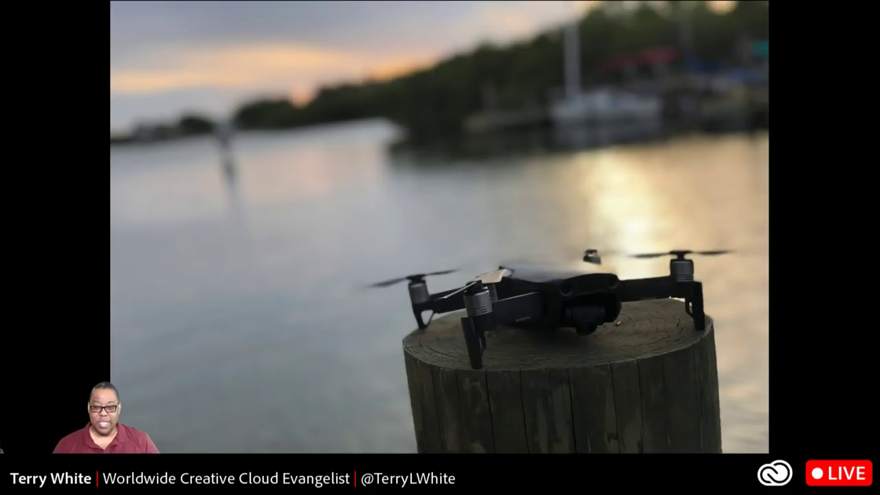
key("Right")
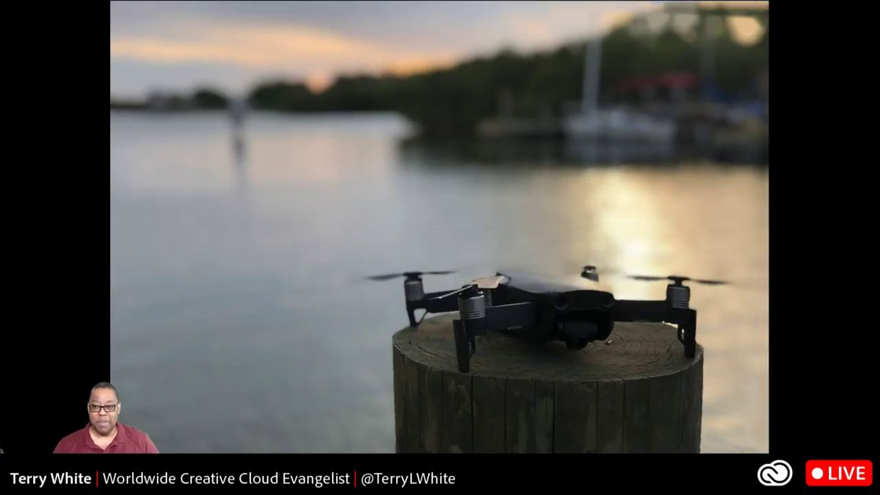
key("Right")
key("Right")
key("Left")
key("Right")
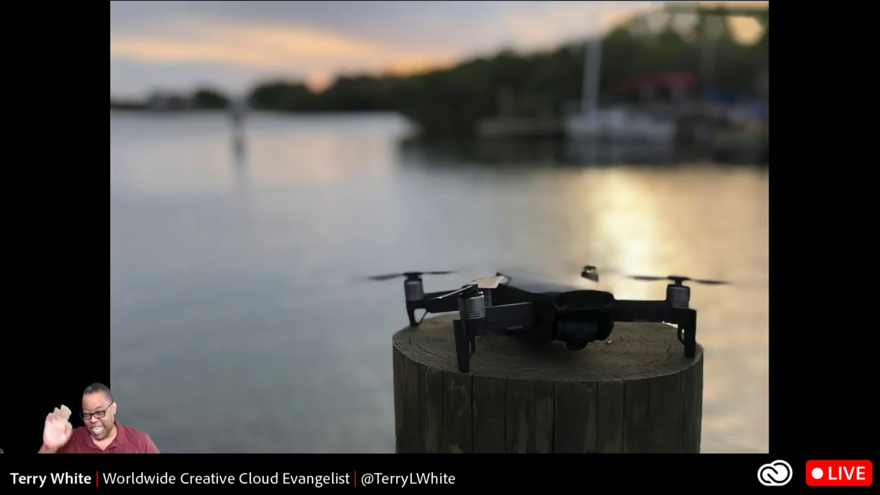
key("Escape")
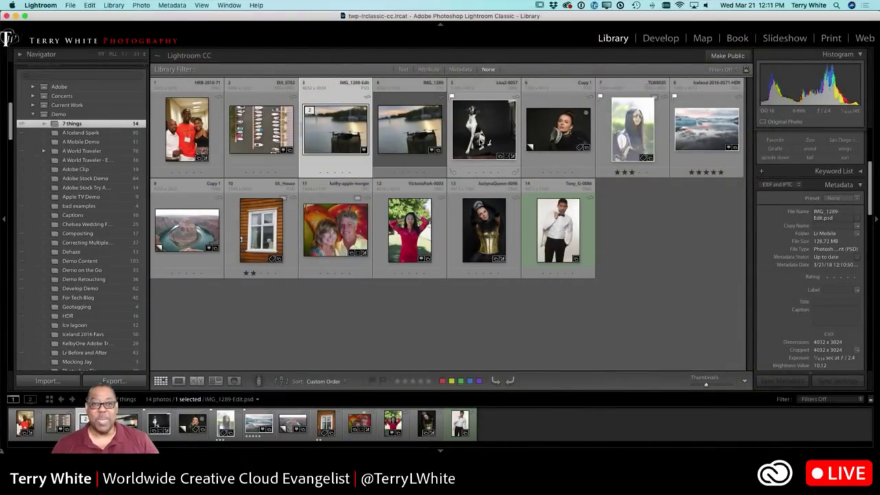
- Crop the Lisa2-0057 dog photo tighter to exclude the wooden floor edge and the light stand, and apply the crop
left_click(481, 138)
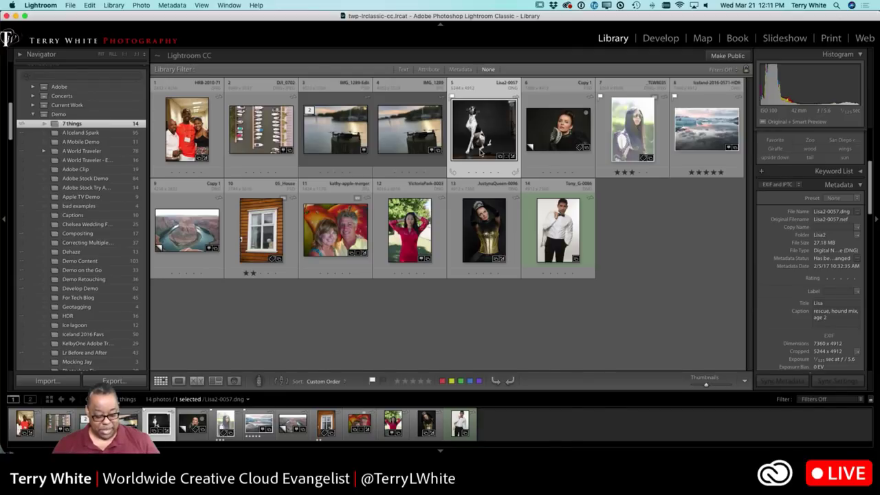
key("f")
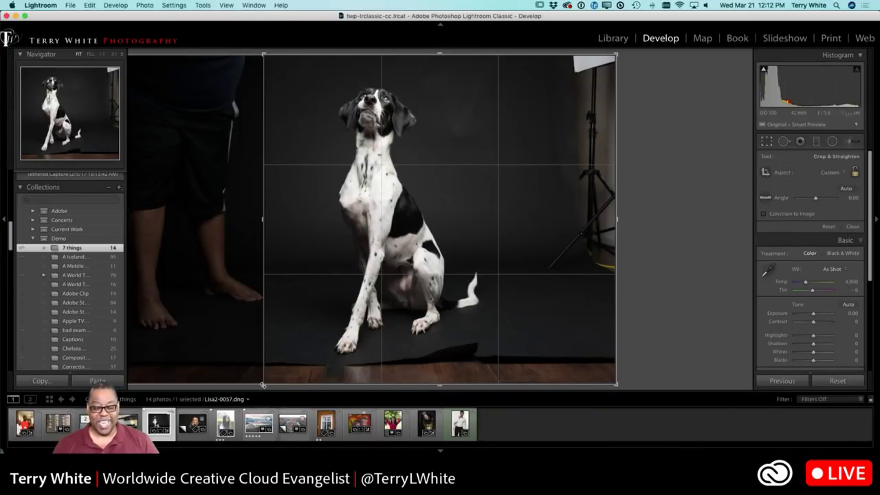
mouse_move(265, 389)
left_mouse_down()
mouse_move(284, 363)
mouse_move(273, 374)
left_mouse_up()
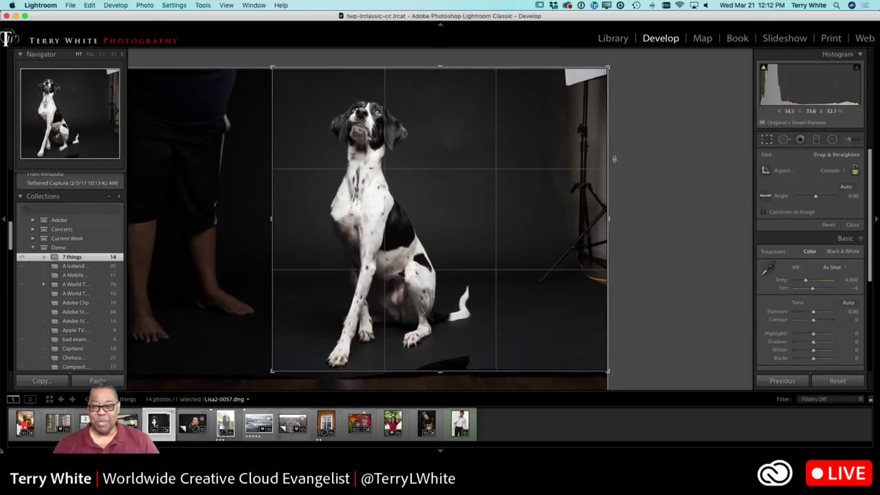
left_click_drag(607, 218, 559, 218)
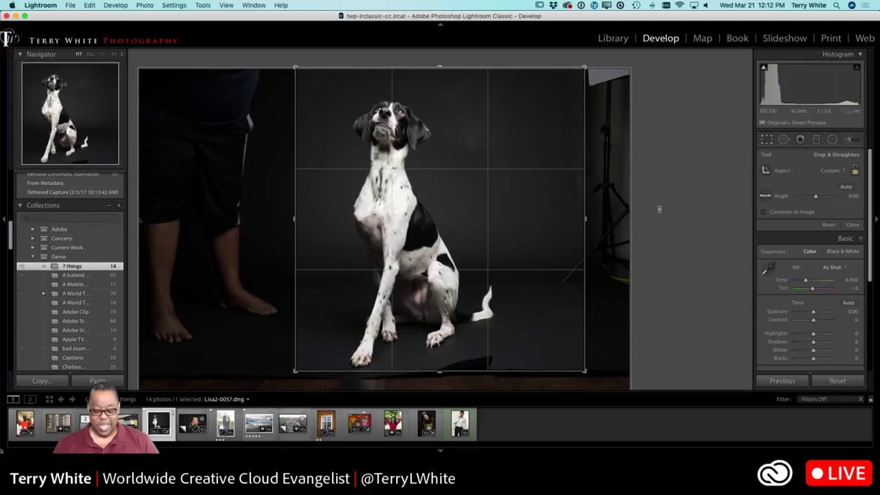
key("Return")
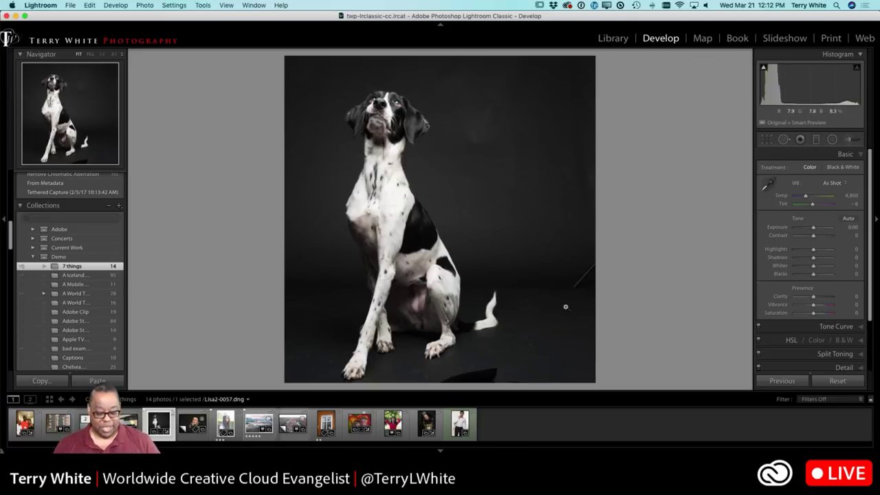
- Rotate the dog photo's crop to an angle of about 3.54, pull in its lower edge to a 1 x 1 frame, and apply it
key("r")
left_click_drag(598, 63, 609, 71)
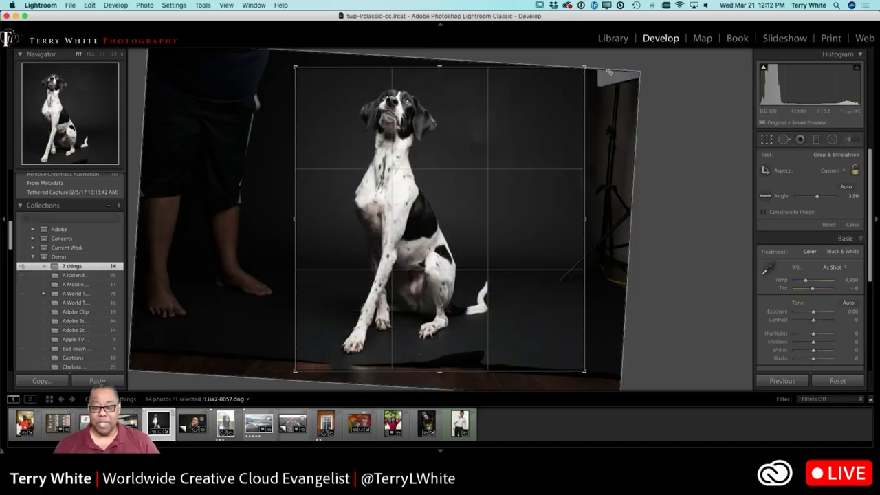
left_click_drag(441, 372, 439, 364)
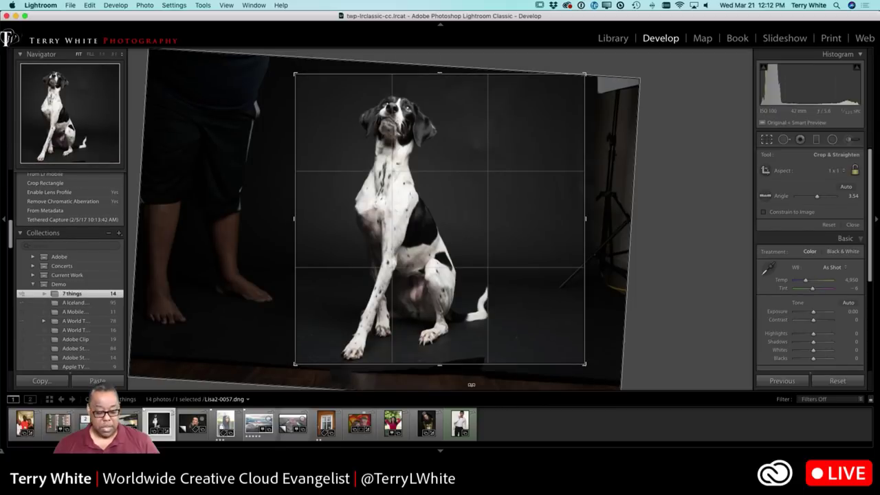
key("Return")
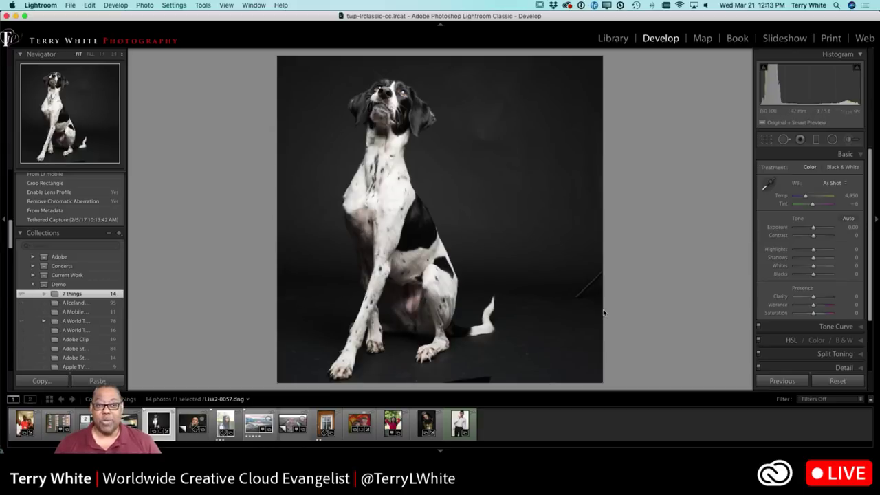
- Heal three small floor spots around the dog's paws and the remaining light stand leg with the Spot Removal tool in Heal mode
left_click(784, 141)
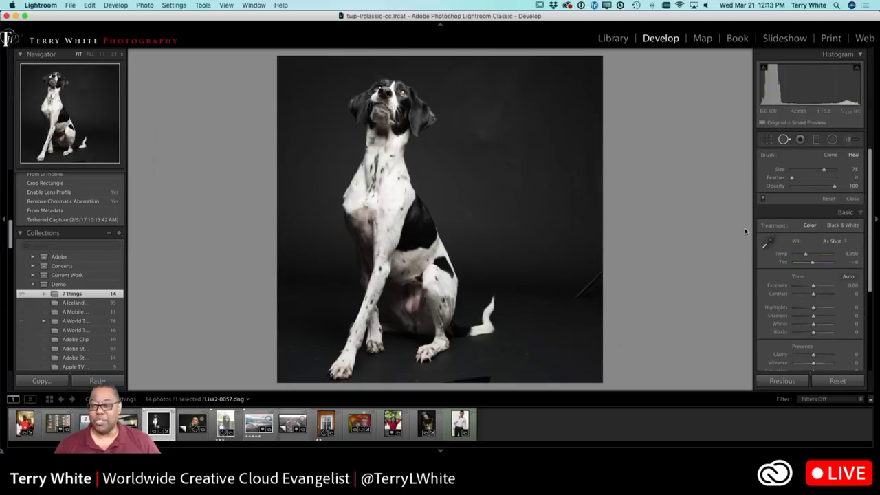
left_click(525, 355)
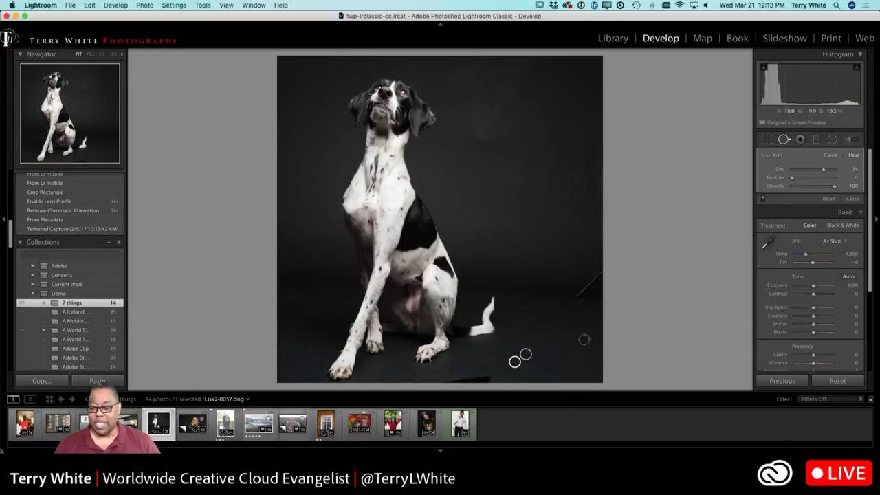
left_click(495, 363)
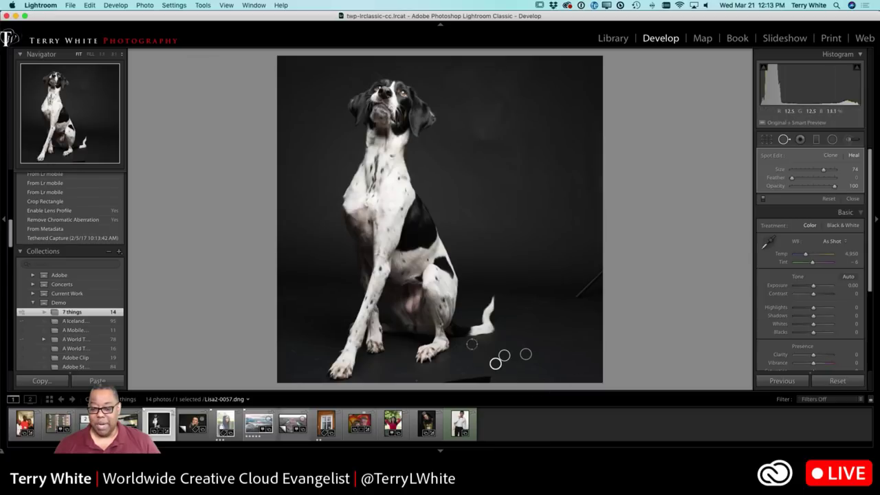
left_click(416, 379)
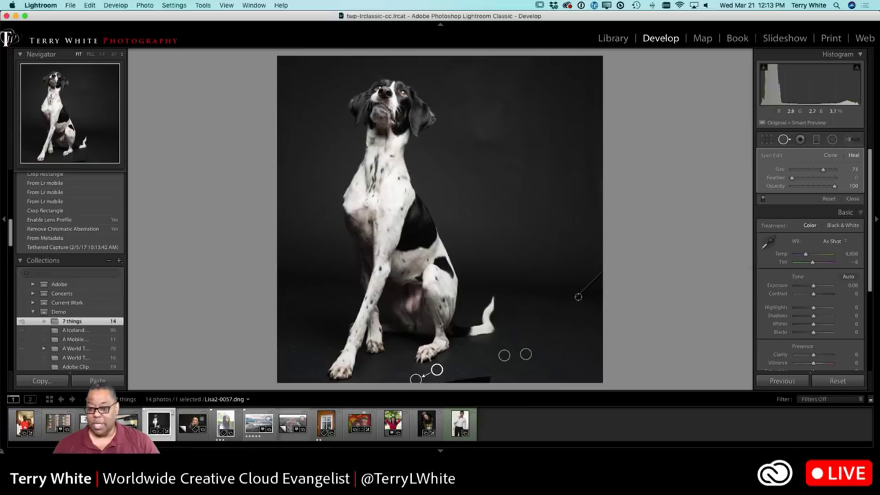
left_click_drag(575, 296, 601, 272)
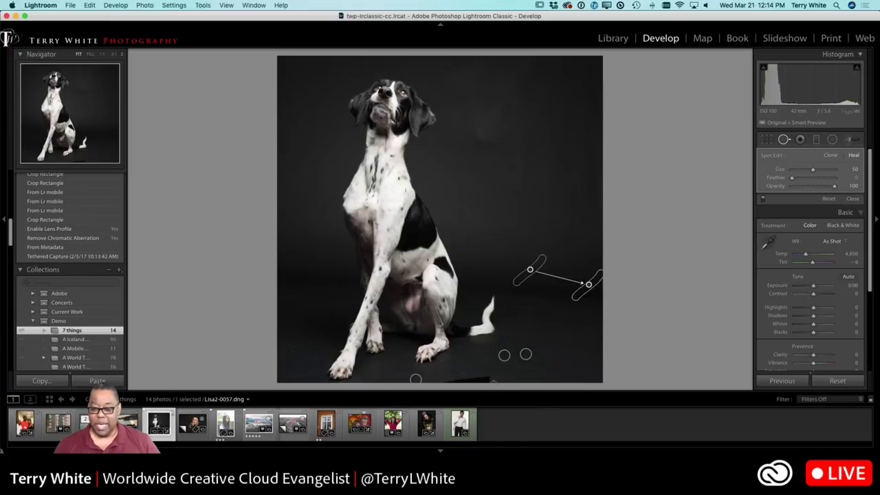
- Heal the dark patch at the dog photo's lower edge, using the clean floor beyond the tail as the sample source
mouse_move(485, 379)
left_mouse_down()
mouse_move(446, 382)
mouse_move(492, 378)
left_mouse_up()
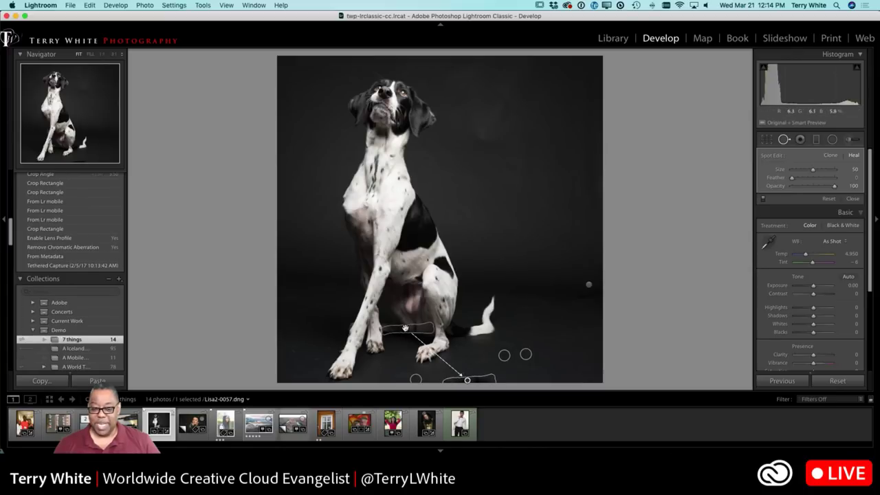
left_click_drag(405, 328, 541, 368)
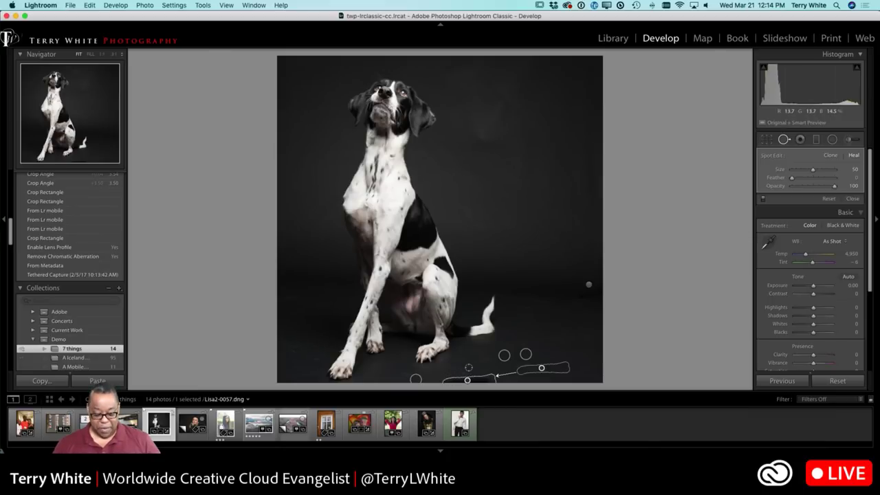
left_click(784, 139)
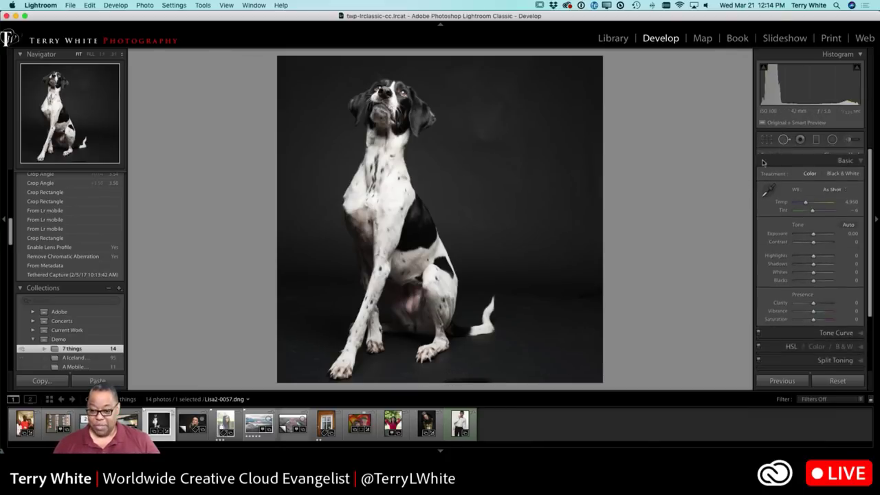
- Check the retouched dog photo in full-screen view and open it in Adobe Photoshop CC 2018
key("f")
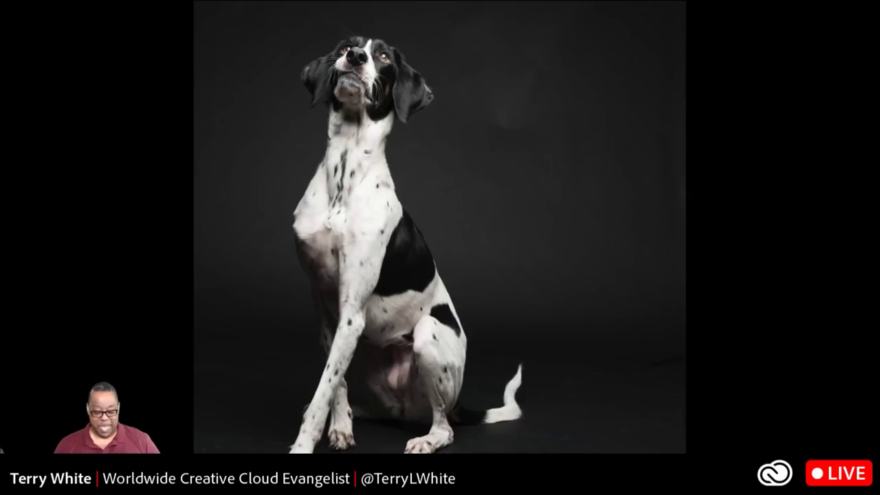
key("Escape")
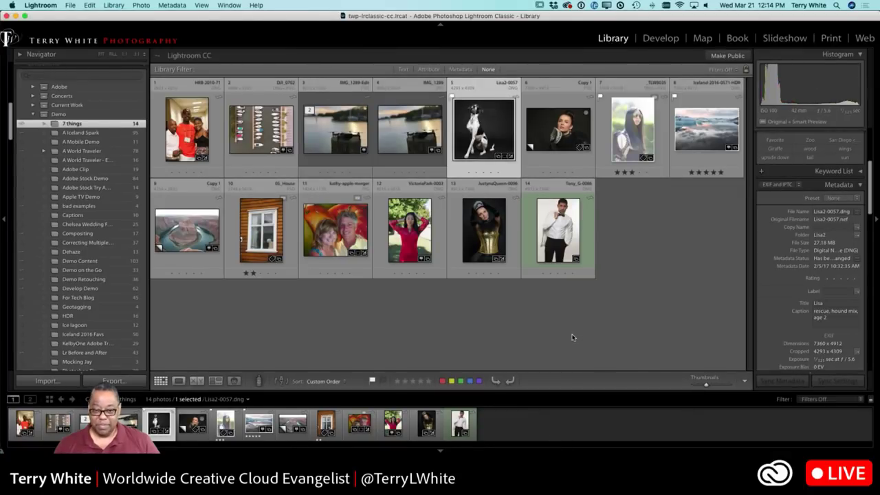
right_click(486, 142)
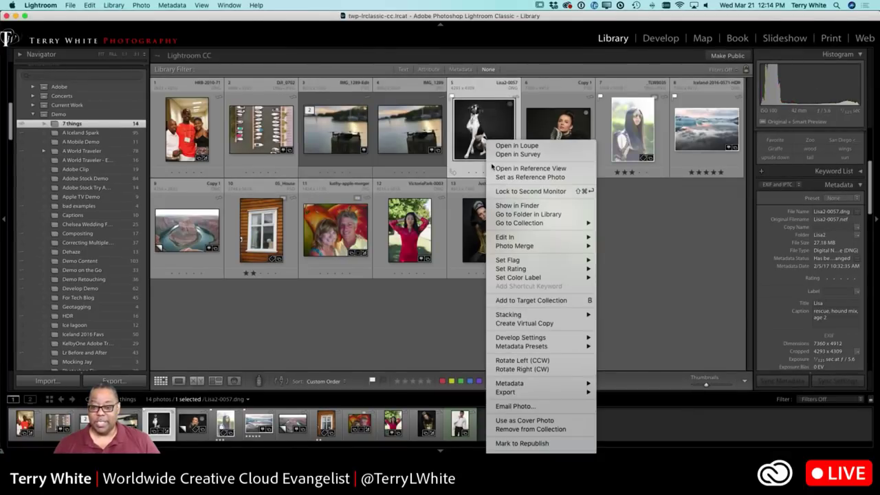
mouse_move(517, 238)
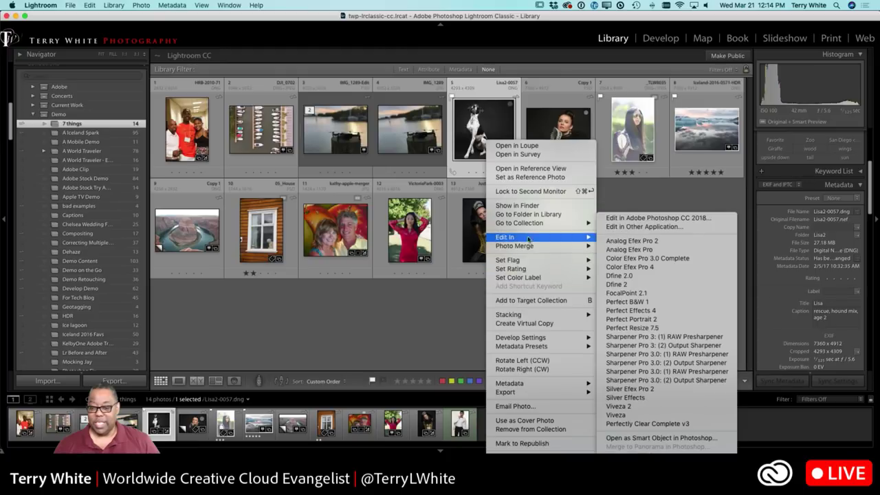
left_click(630, 217)
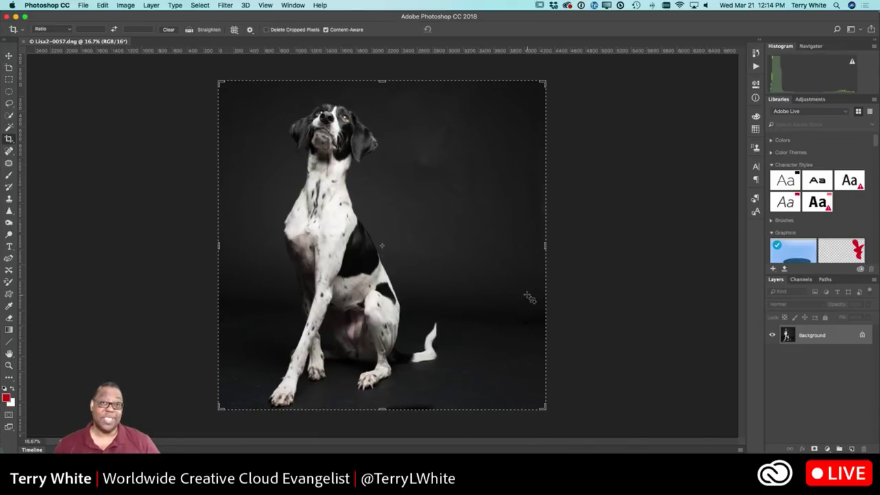
- Patch the remaining dark smudge at the image's lower edge with clean floor using the Patch tool, and clear the selection
key("g")
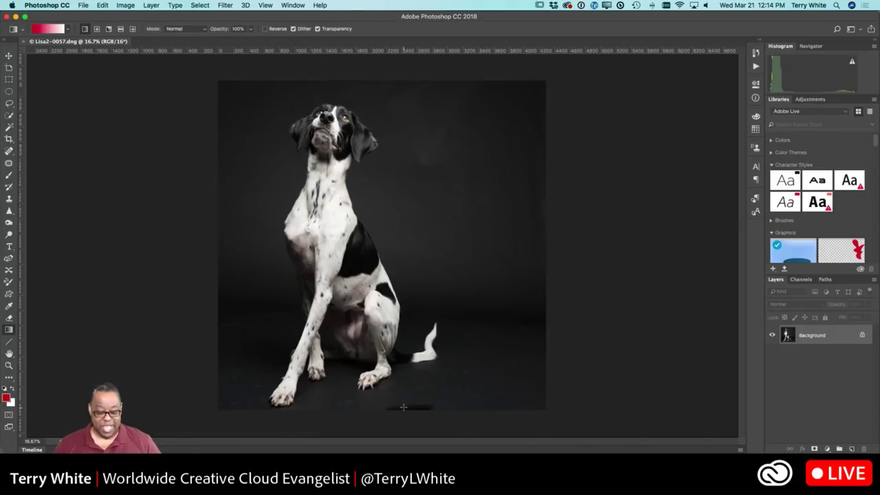
key("z")
left_click_drag(401, 402, 448, 361)
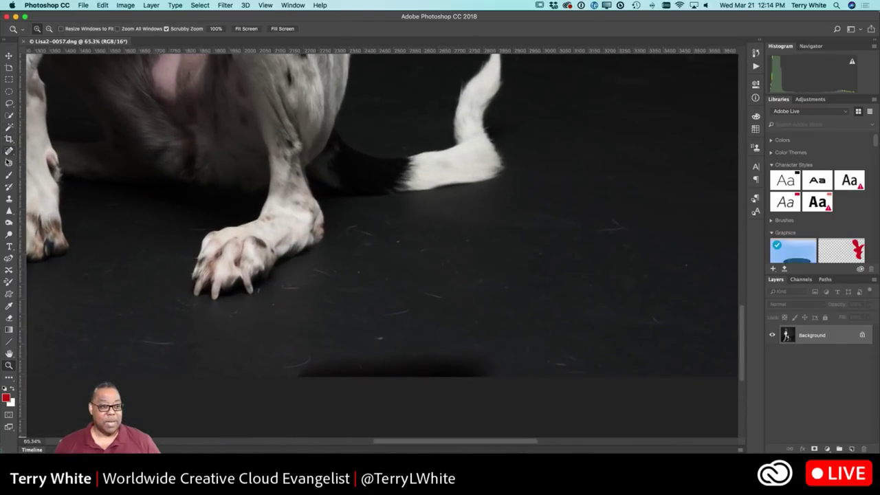
left_click(9, 163)
mouse_move(357, 349)
left_mouse_down()
mouse_move(300, 352)
mouse_move(281, 365)
mouse_move(293, 383)
mouse_move(412, 395)
mouse_move(503, 388)
mouse_move(504, 373)
mouse_move(488, 359)
mouse_move(456, 351)
mouse_move(351, 353)
mouse_move(361, 366)
mouse_move(406, 363)
mouse_move(136, 369)
left_mouse_up()
key("super+d")
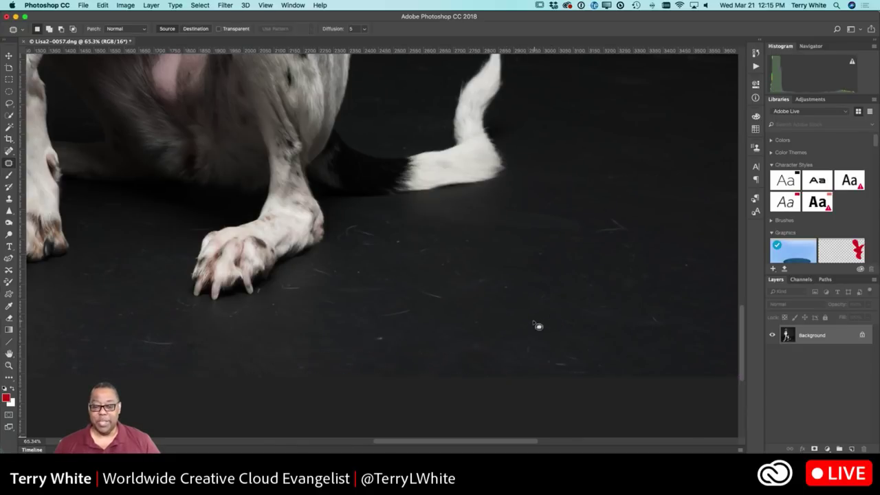
- Heal the scratches on the floor around the dog's hind paw using the Spot Healing Brush at size 40
left_click(9, 151)
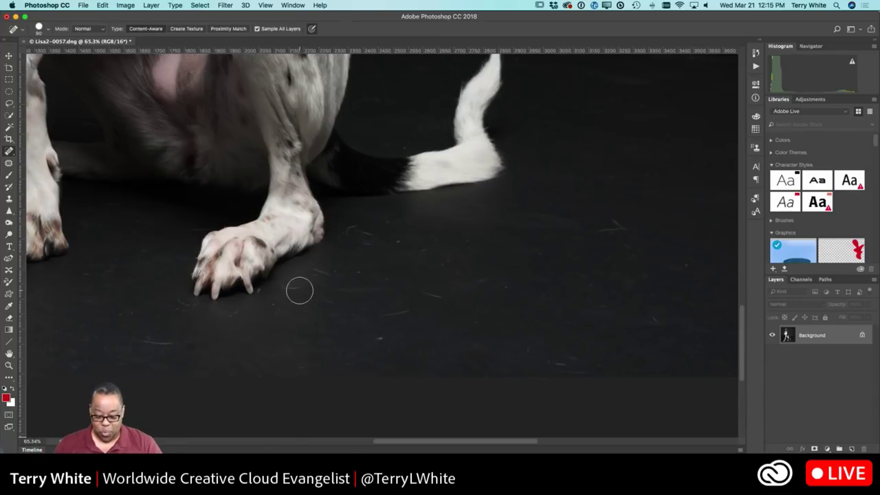
key("bracketleft")
key("bracketleft")
key("bracketleft")
key("bracketleft")
key("bracketleft")
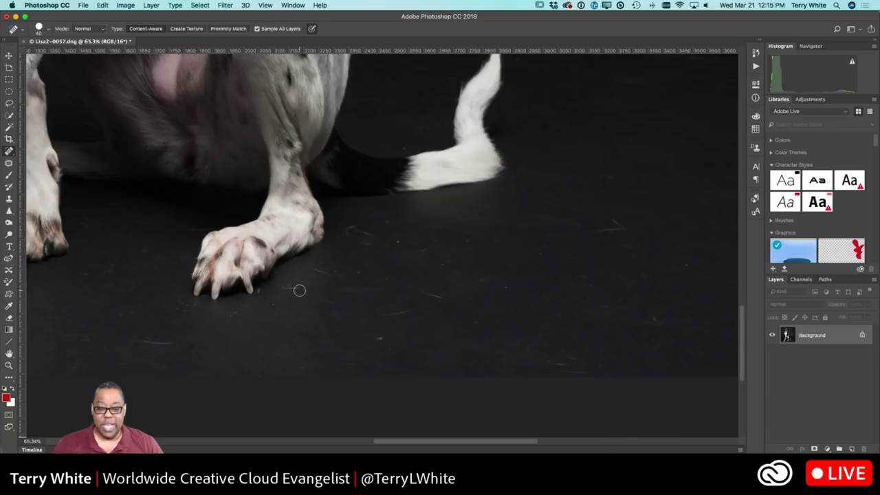
left_click_drag(405, 311, 380, 317)
left_click_drag(440, 296, 416, 287)
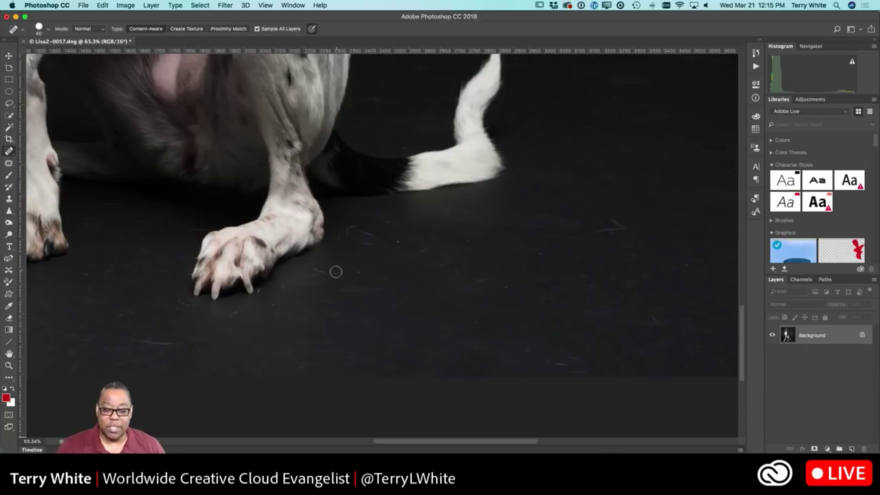
mouse_move(370, 233)
left_mouse_down()
mouse_move(355, 224)
mouse_move(348, 242)
left_mouse_up()
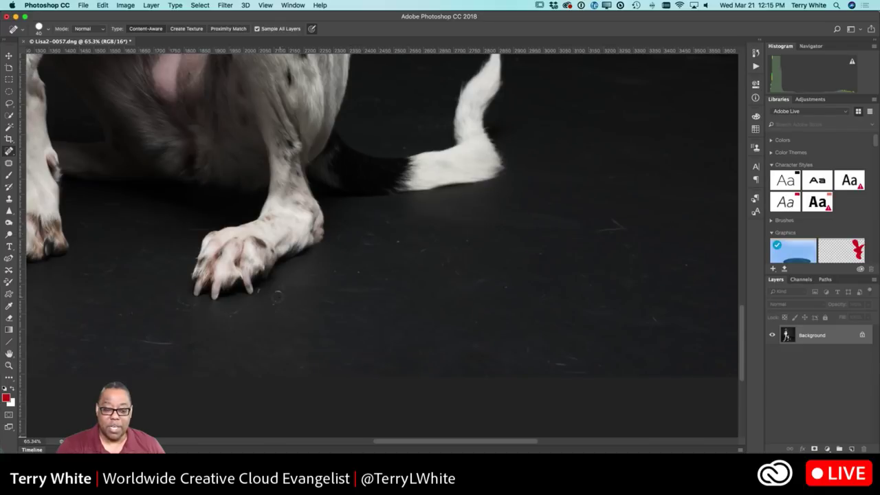
left_click_drag(257, 287, 251, 295)
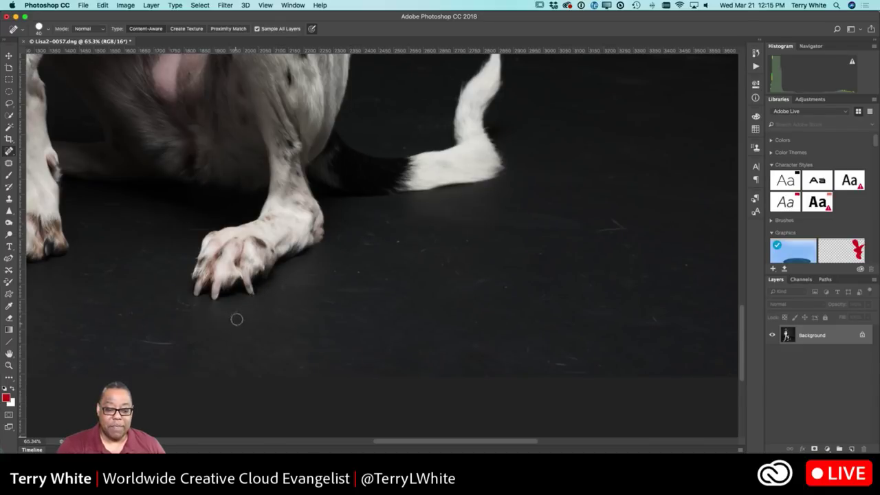
left_click_drag(180, 344, 121, 345)
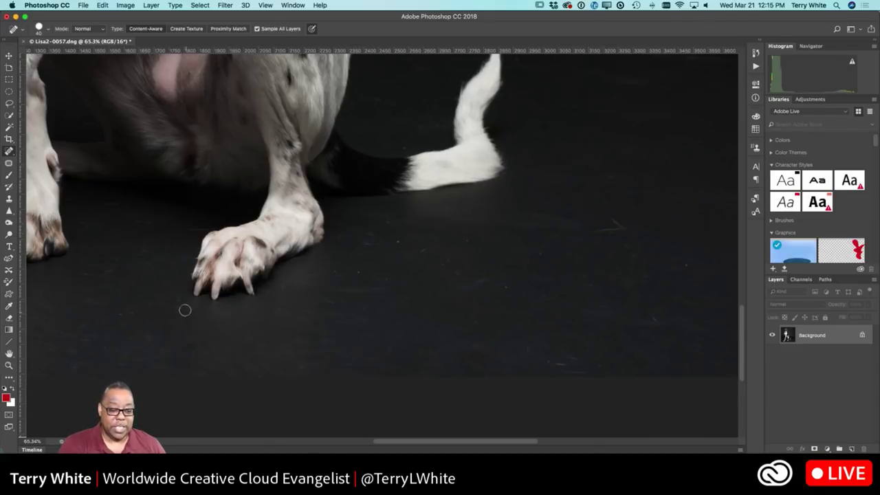
- Heal the scratch near the photo's lower edge and the small specks on the floor below the dog's tail
left_click_drag(584, 365, 548, 358)
left_click_drag(485, 278, 472, 287)
left_click(462, 273)
left_click(444, 262)
mouse_move(454, 245)
left_mouse_down()
mouse_move(476, 230)
mouse_move(408, 255)
left_mouse_up()
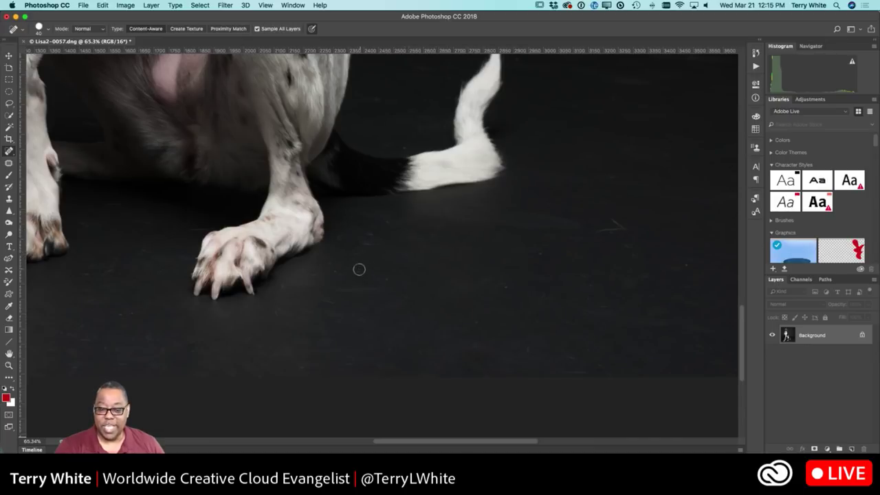
- Heal the faint marks beside the dog's hind paw and on the floor between its front and hind paws
left_click_drag(336, 285, 343, 262)
left_click(368, 236)
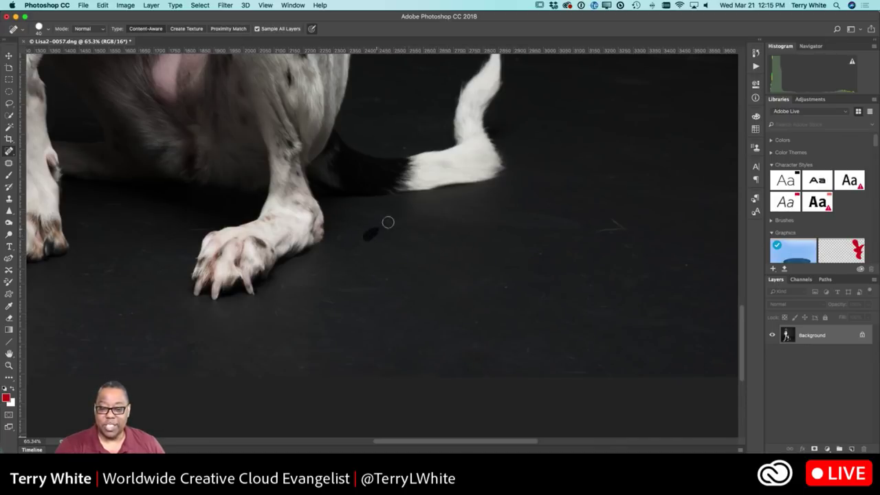
mouse_move(373, 294)
left_mouse_down()
mouse_move(338, 293)
mouse_move(333, 331)
mouse_move(338, 309)
mouse_move(312, 300)
left_mouse_up()
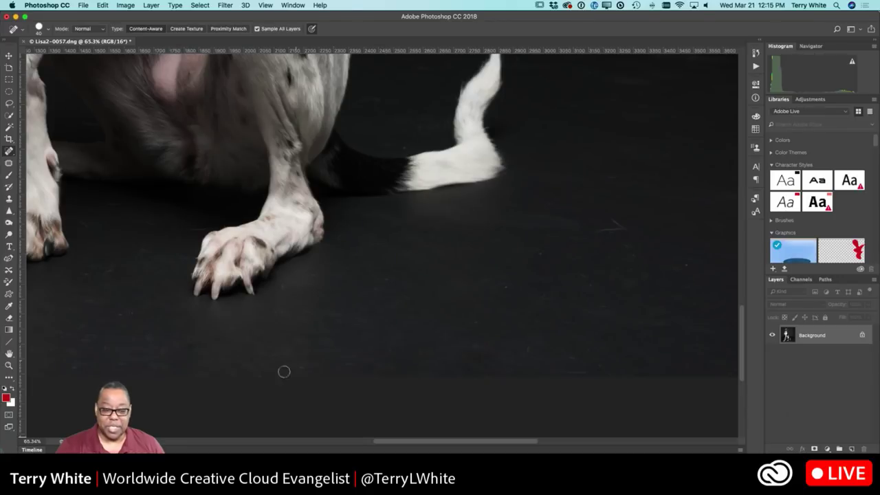
left_click_drag(98, 338, 74, 339)
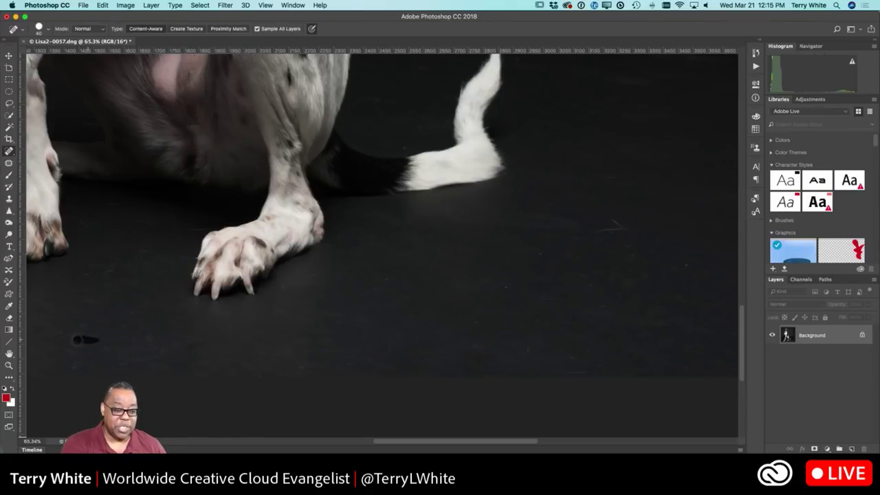
left_click(77, 367)
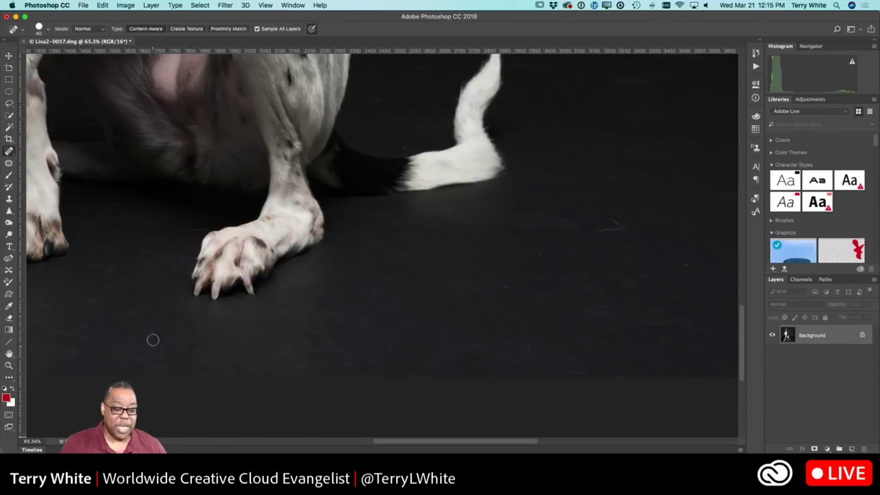
left_click_drag(110, 267, 92, 279)
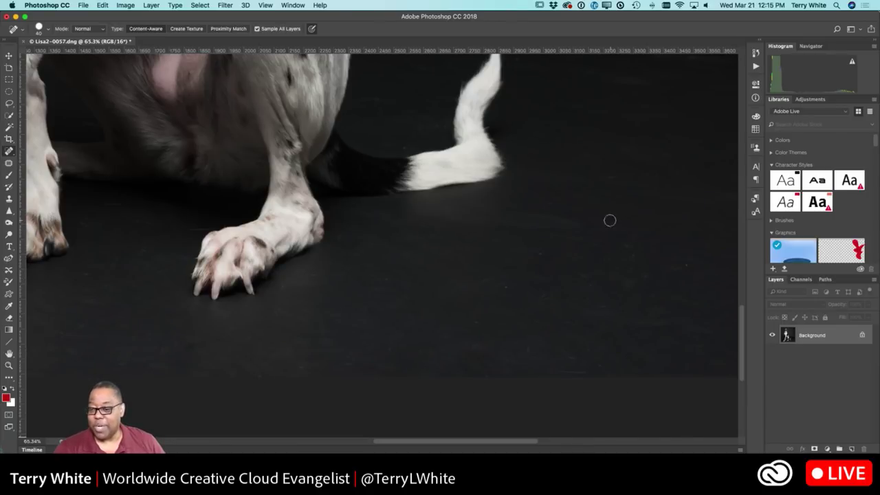
- Heal the remaining specks and scratches on the floor beyond the tail and along the photo's lower edge
left_click_drag(609, 358, 543, 372)
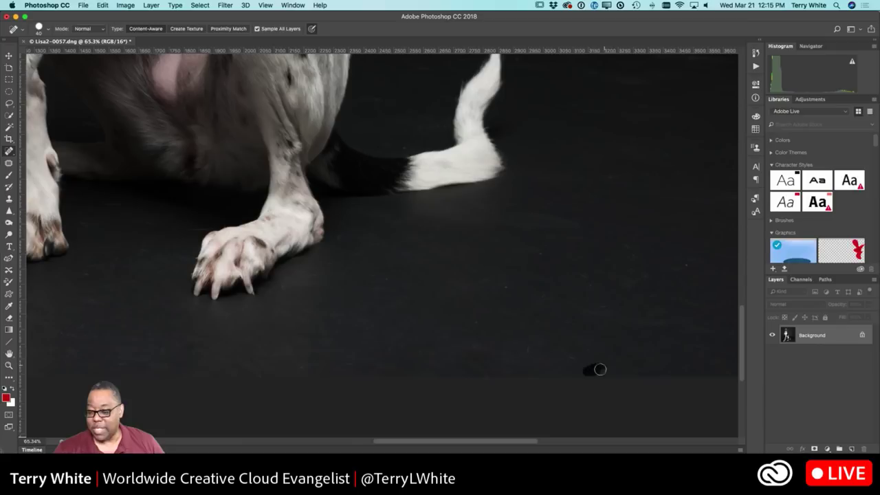
mouse_move(667, 276)
left_mouse_down()
mouse_move(692, 265)
mouse_move(609, 268)
mouse_move(575, 284)
left_mouse_up()
left_click_drag(517, 282, 495, 284)
left_click_drag(544, 256, 525, 253)
left_click_drag(536, 206, 522, 209)
left_click_drag(536, 349, 519, 352)
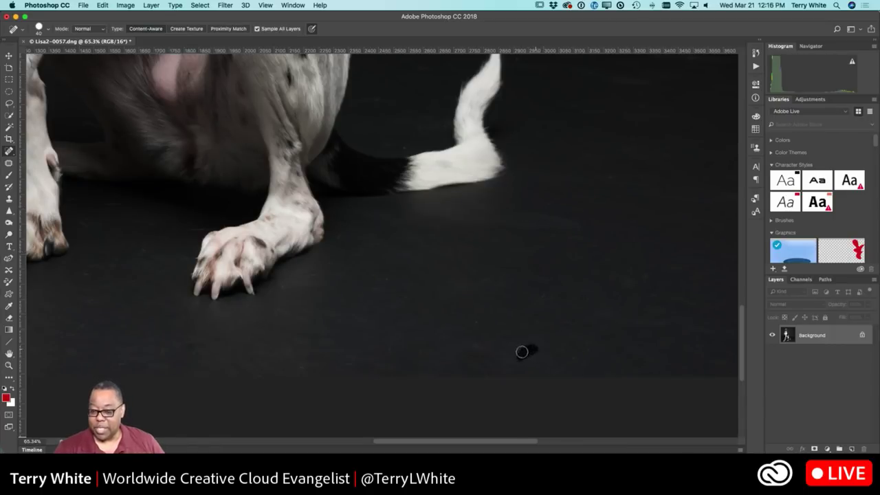
left_click_drag(585, 354, 565, 358)
key("c")
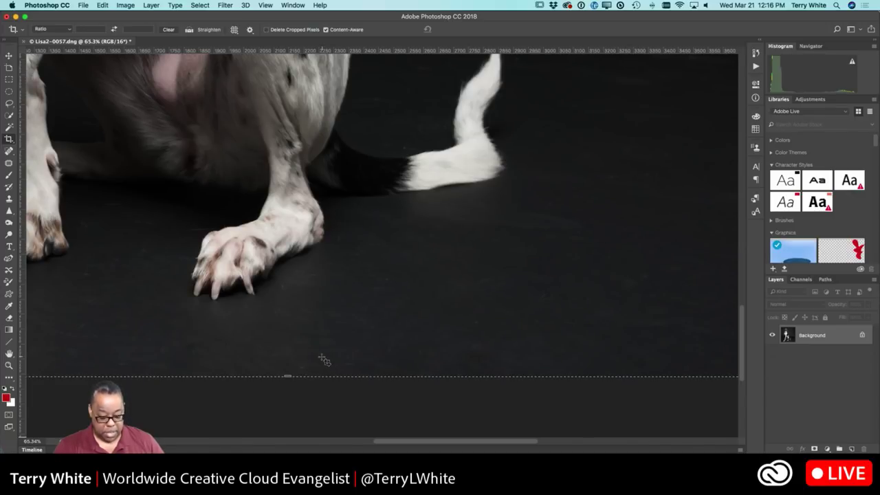
key("Return")
key("j")
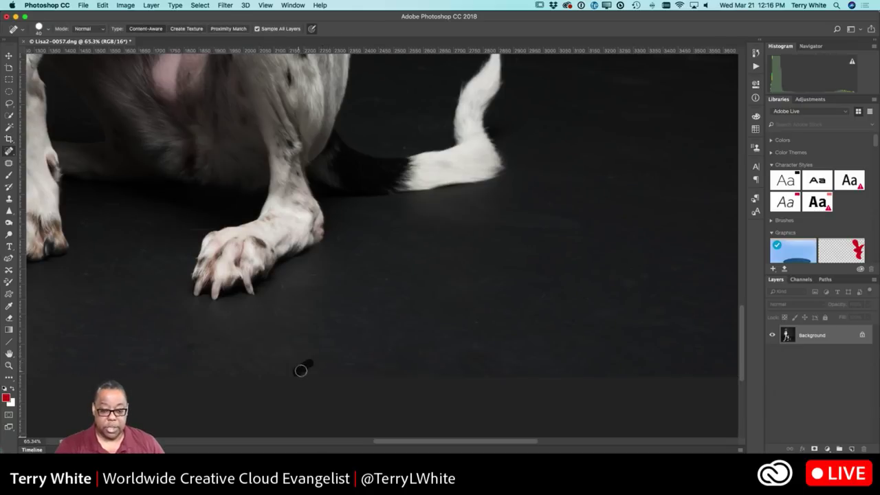
- Heal the marks on the floor near the lower edge, working across towards the dog's front paws
left_click_drag(331, 357, 565, 348)
left_click_drag(215, 361, 187, 366)
left_click_drag(79, 276, 35, 283)
left_click_drag(122, 233, 36, 224)
left_click_drag(122, 282, 102, 288)
left_click_drag(72, 317, 39, 355)
- Heal the scratches on the floor in front of the dog's outstretched front paw, near the photo's lower-left corner
left_click_drag(331, 336, 542, 356)
key("ctrl+r")
mouse_move(224, 282)
left_mouse_down()
mouse_move(212, 255)
mouse_move(193, 254)
left_mouse_up()
left_click_drag(185, 266, 179, 278)
mouse_move(189, 308)
left_mouse_down()
mouse_move(167, 321)
mouse_move(182, 347)
mouse_move(160, 378)
left_mouse_up()
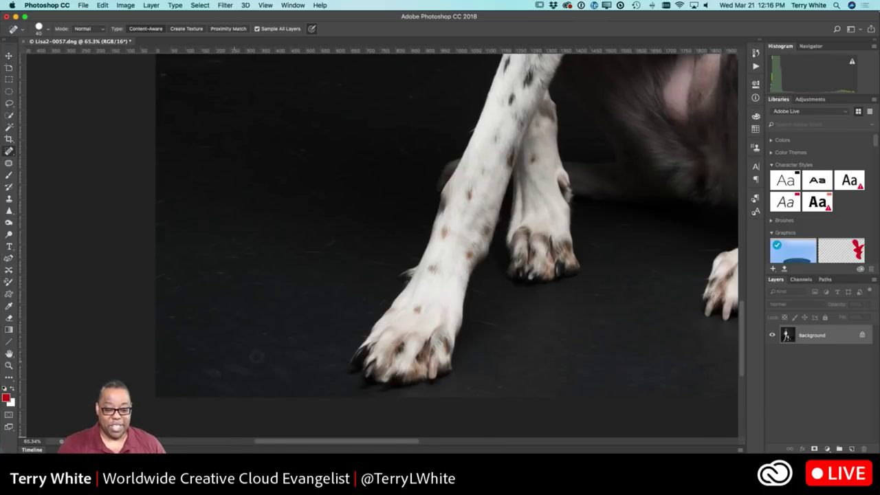
left_click_drag(301, 339, 264, 329)
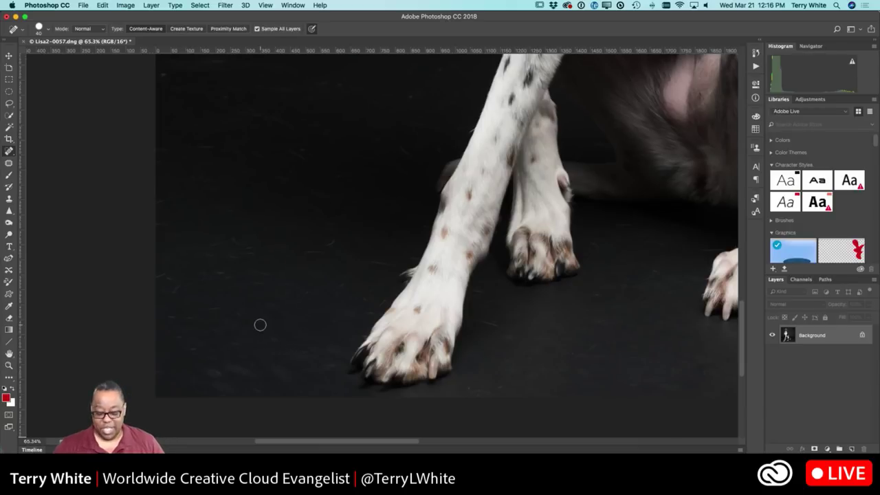
- Check the whole dog photo, brush over the backdrop blemish beside the dog, save the edit and close the document
key("super+0")
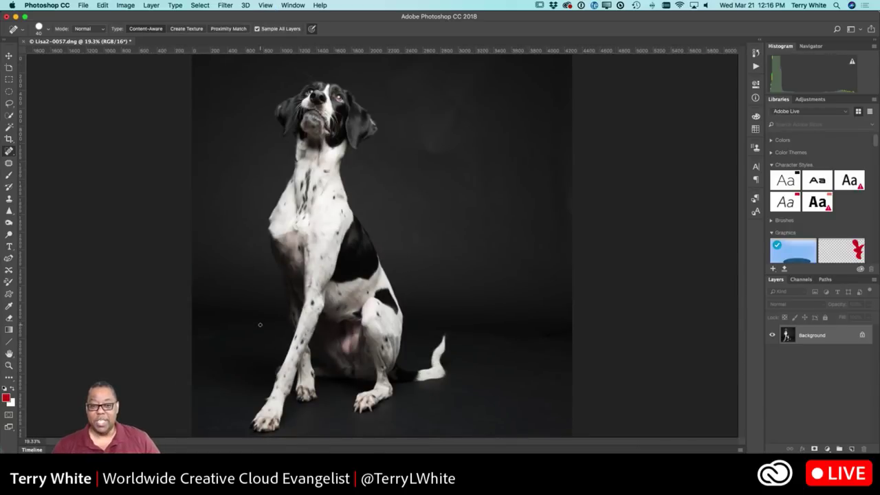
mouse_move(438, 144)
left_mouse_down()
mouse_move(416, 152)
mouse_move(410, 169)
left_mouse_up()
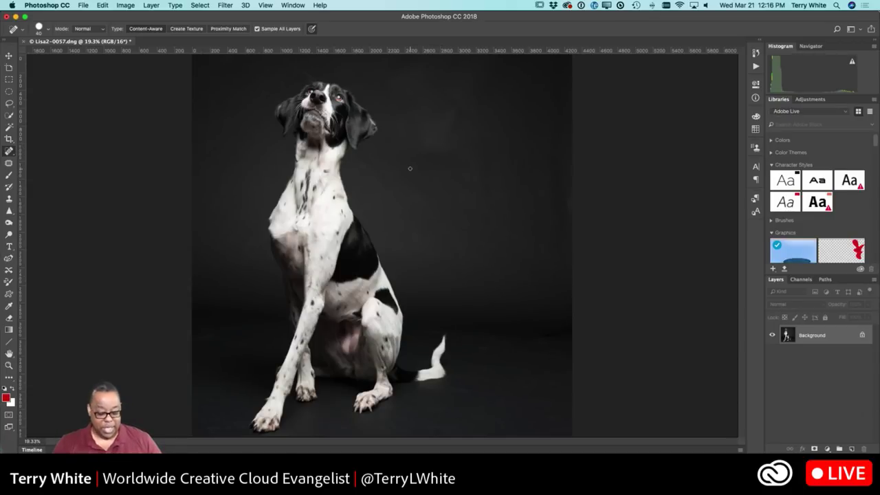
key("super+s")
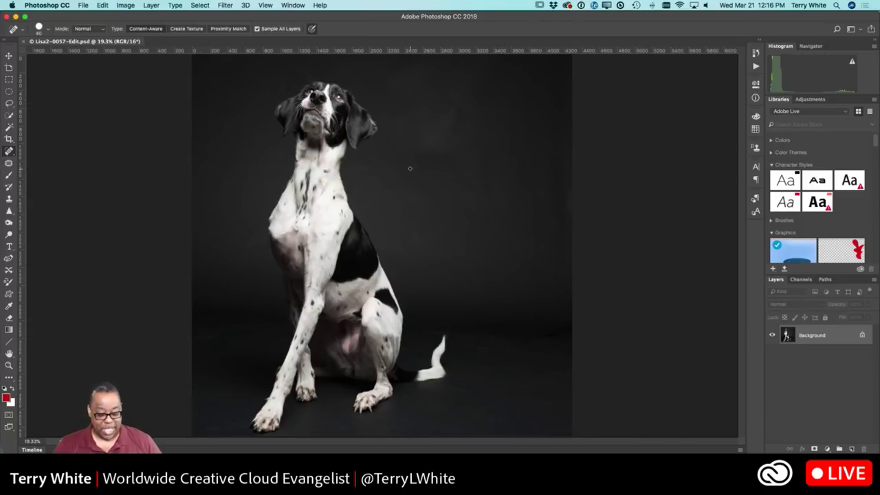
key("super+w")
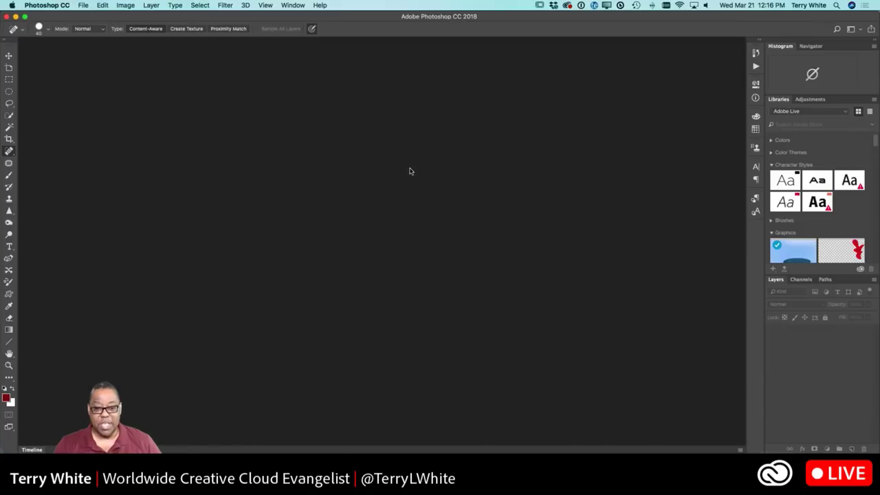
- Switch back to Lightroom Classic and check the edited dog photo in full-screen view
key("super+Tab")
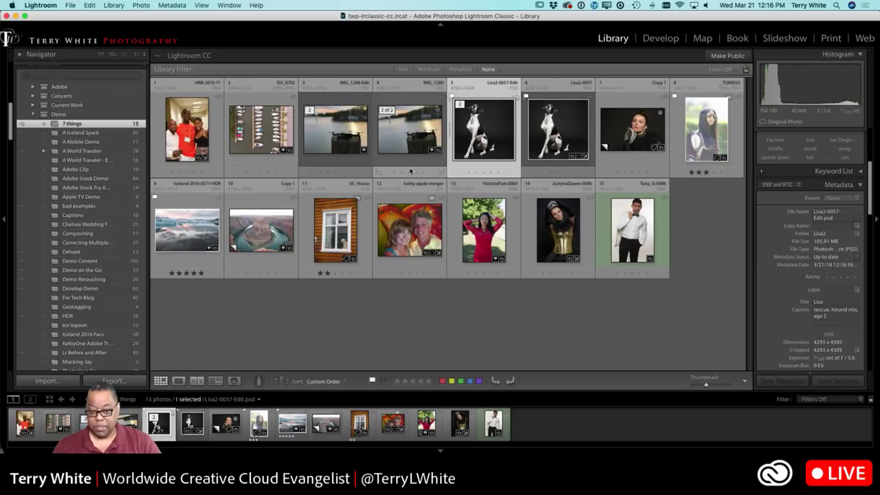
key("f")
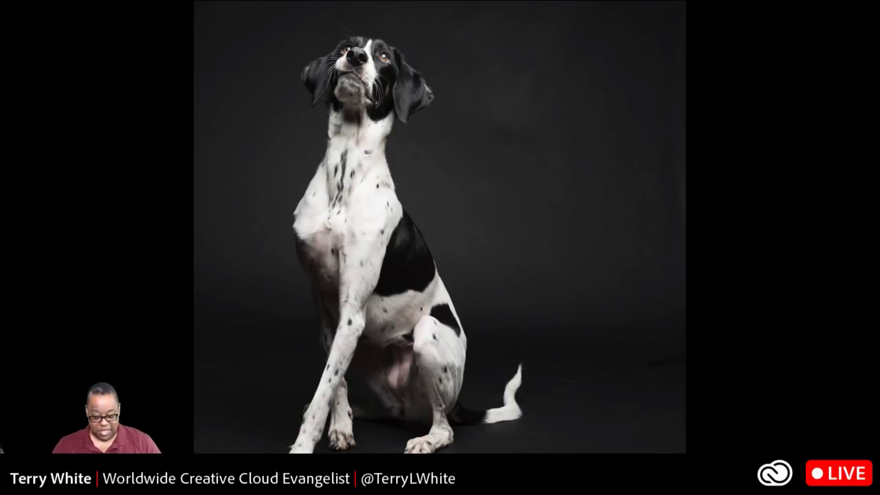
key("Escape")
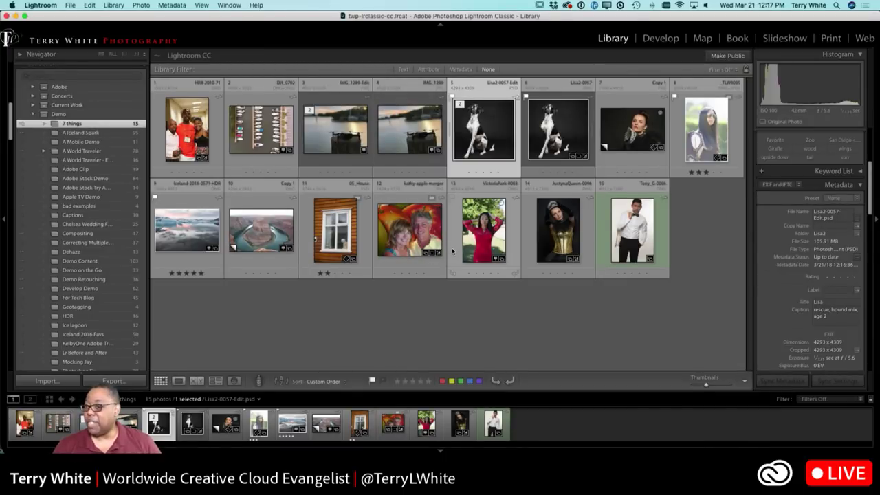
- Open the dark-background portrait of the woman holding a crown in the Develop module
left_click(641, 129)
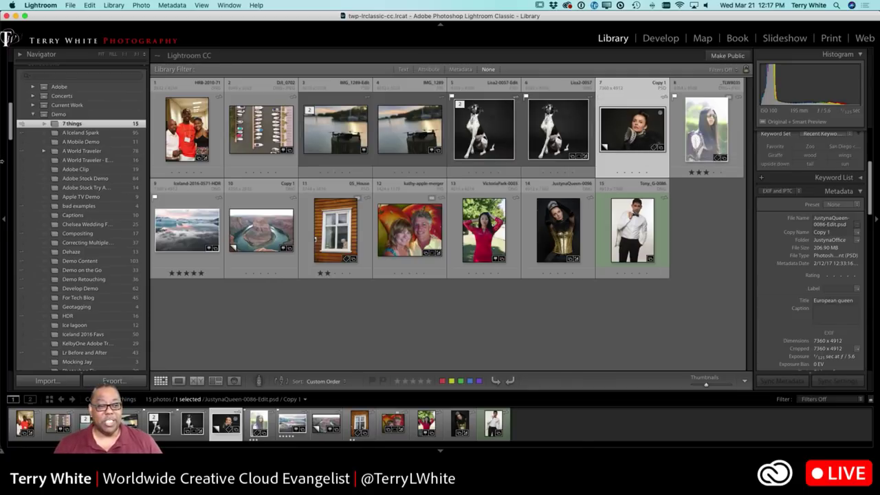
scroll(48, 178, "up", 10)
scroll(48, 177, "up", 2)
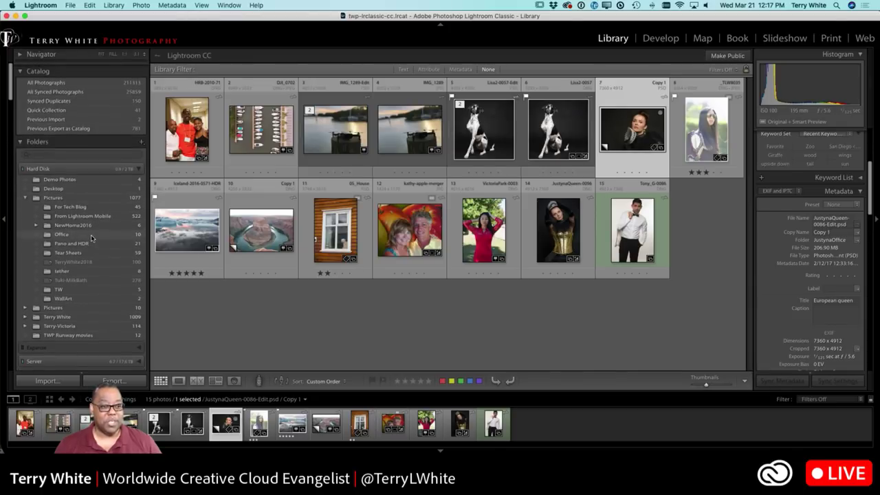
key("d")
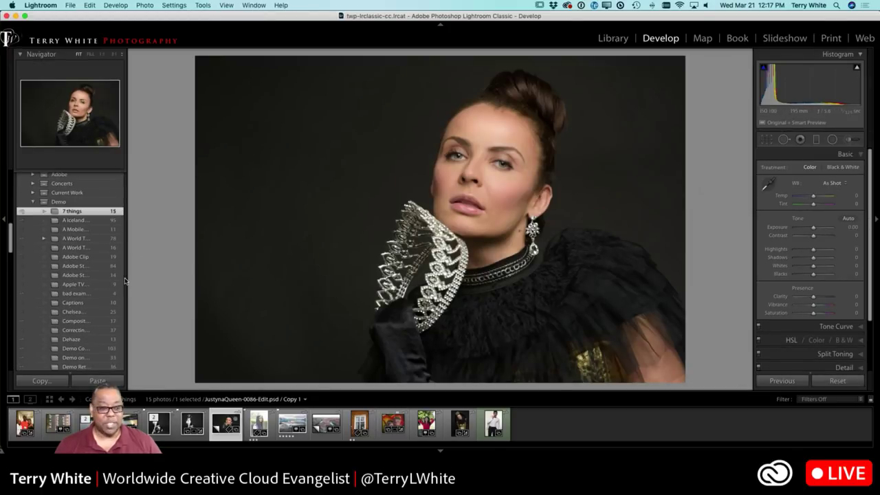
- Apply the Sharpen - Faces preset from the Lightroom General Presets to the portrait
scroll(73, 268, "up", 3)
scroll(73, 268, "up", 5)
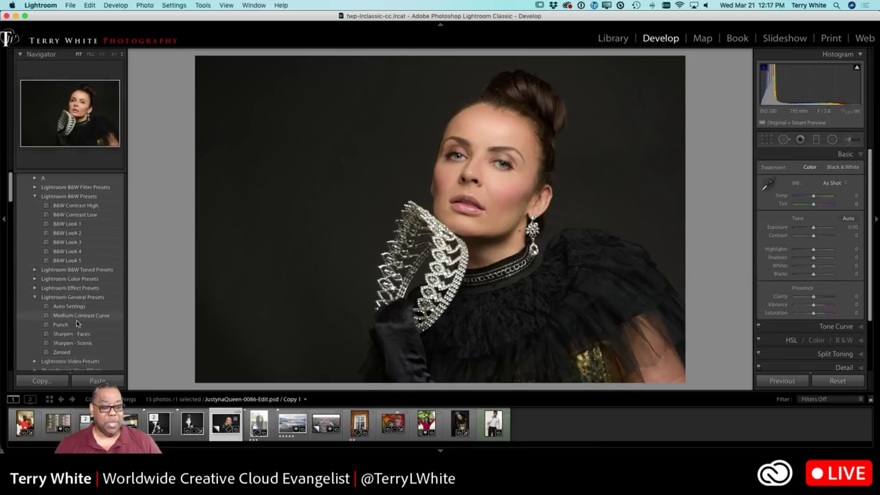
scroll(68, 316, "down", 3)
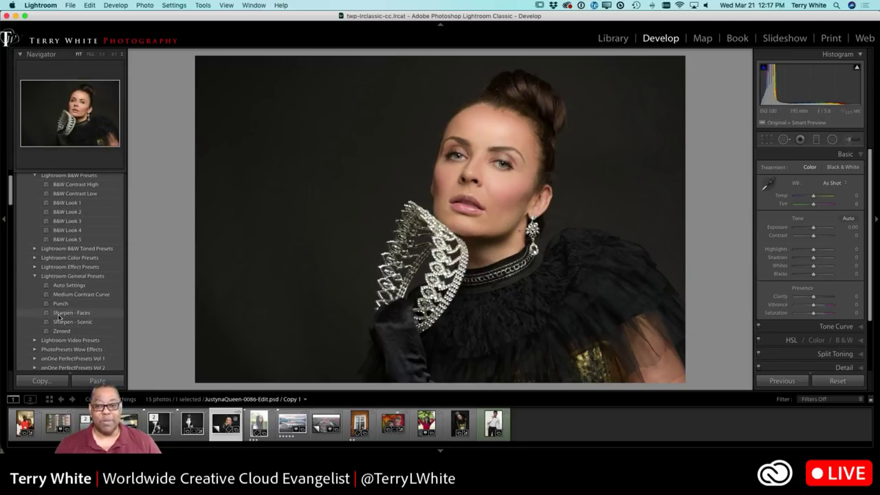
left_click(60, 313)
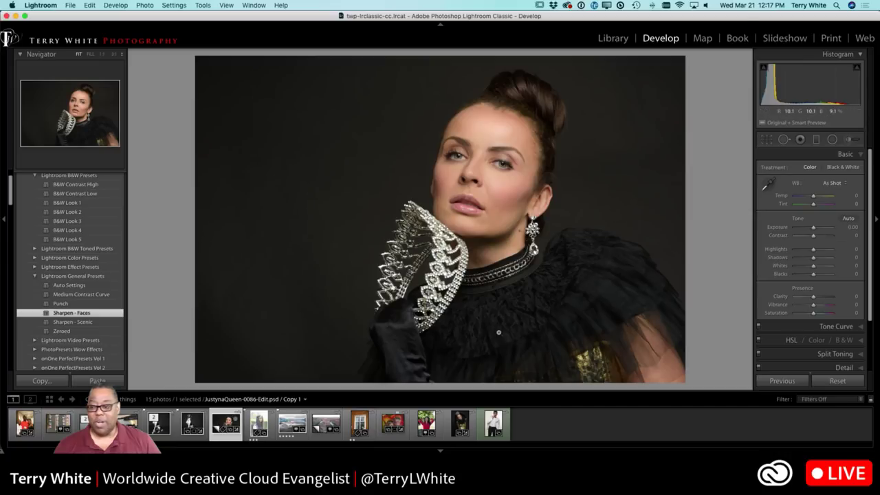
- Set the portrait's sharpening Masking to 53 in the Detail settings while previewing the mask in black and white
scroll(784, 342, "down", 5)
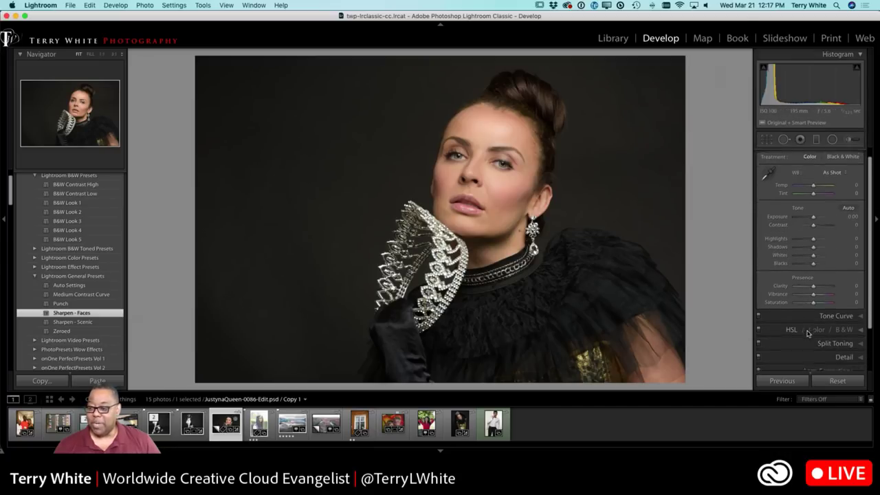
scroll(850, 315, "down", 1)
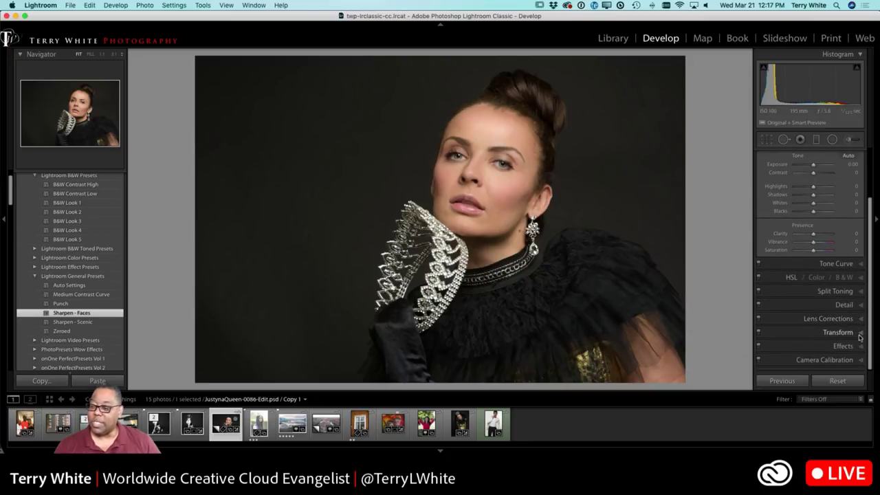
left_click(861, 307)
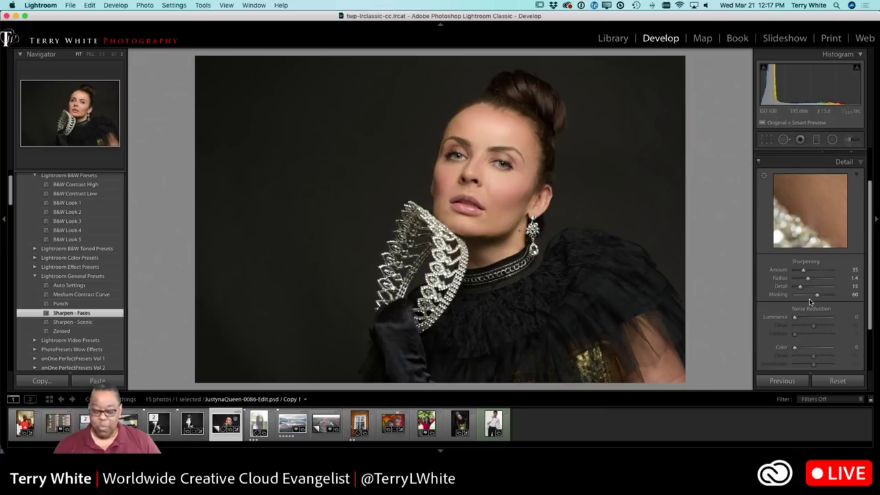
left_click_drag(817, 297, 814, 296)
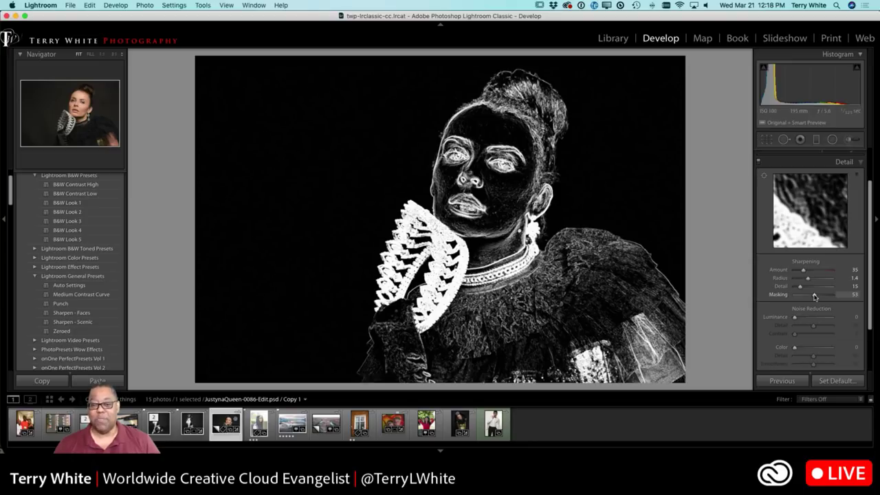
- Set the portrait's sharpening Masking to 56 and open a copy with Lightroom adjustments in Photoshop
mouse_move(814, 296)
left_mouse_down()
mouse_move(806, 297)
mouse_move(816, 296)
left_mouse_up()
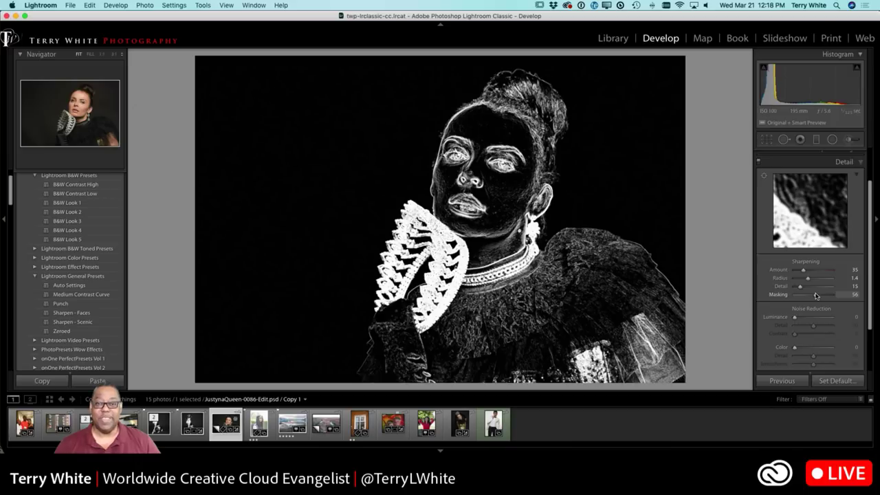
left_click_drag(816, 295, 816, 296)
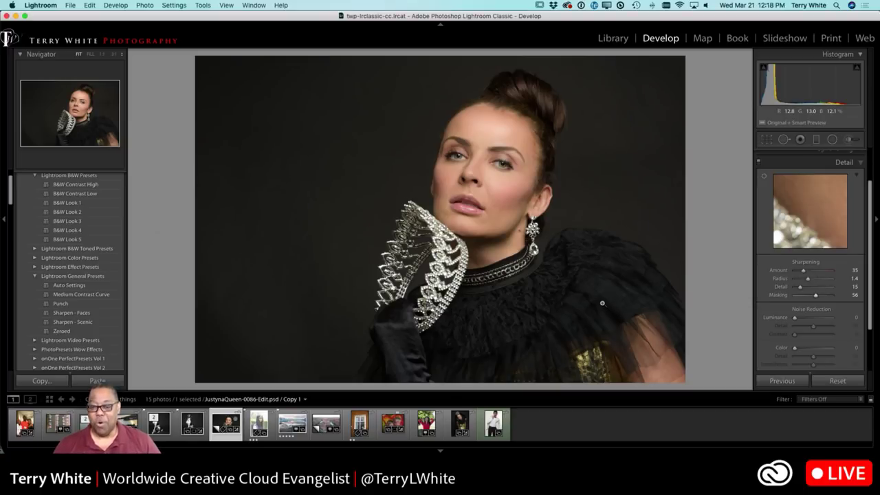
key("super+e")
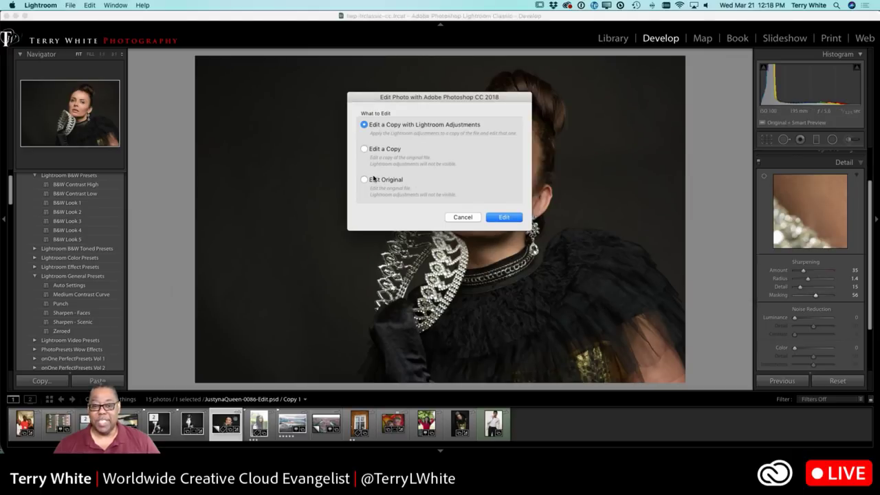
left_click(504, 218)
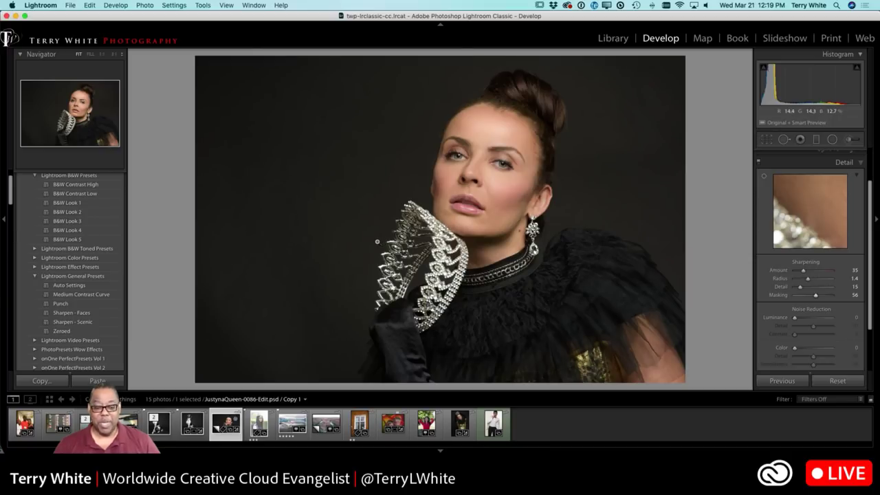
key("super+e")
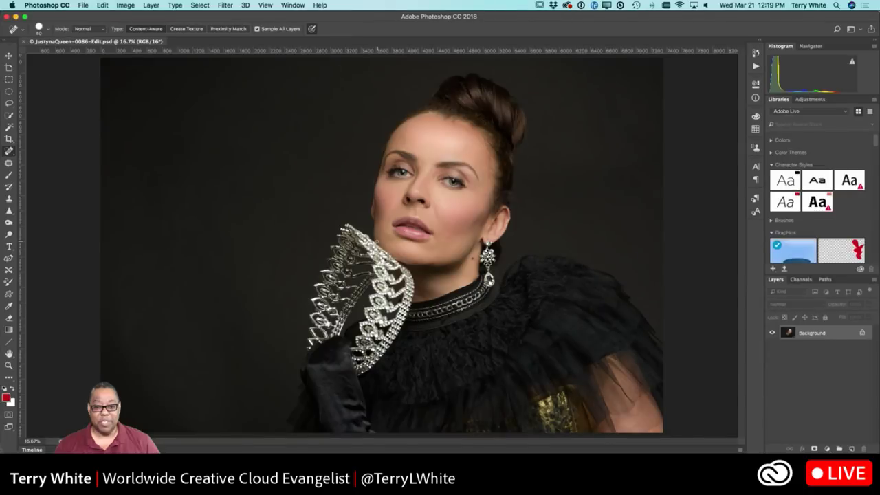
- Duplicate the portrait's Background layer to hold the local sharpening
key("z")
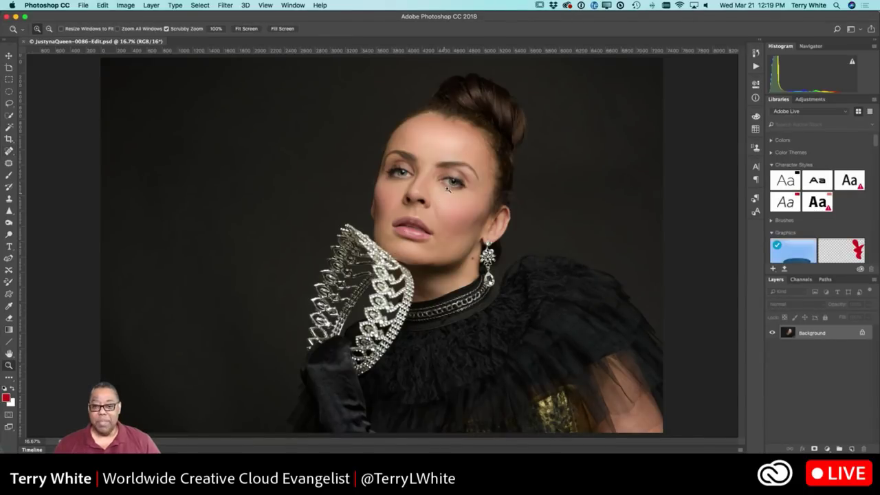
mouse_move(452, 181)
left_mouse_down()
mouse_move(489, 214)
mouse_move(495, 245)
left_mouse_up()
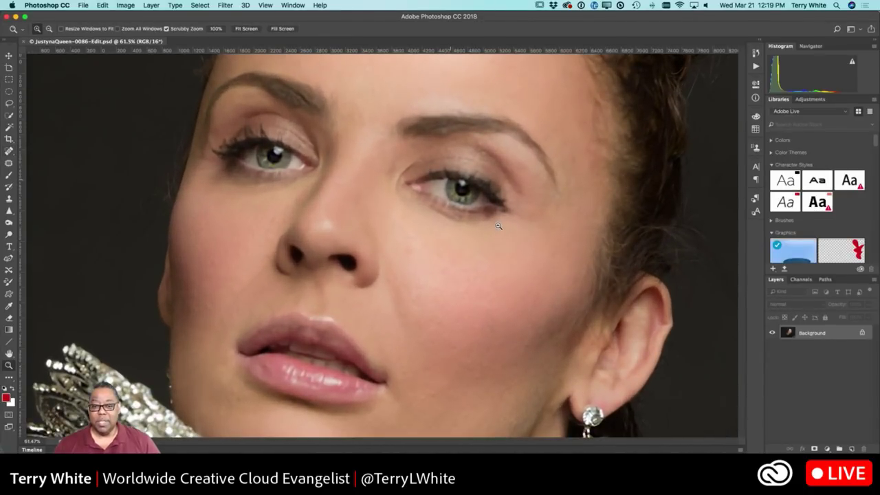
left_click_drag(825, 334, 851, 448)
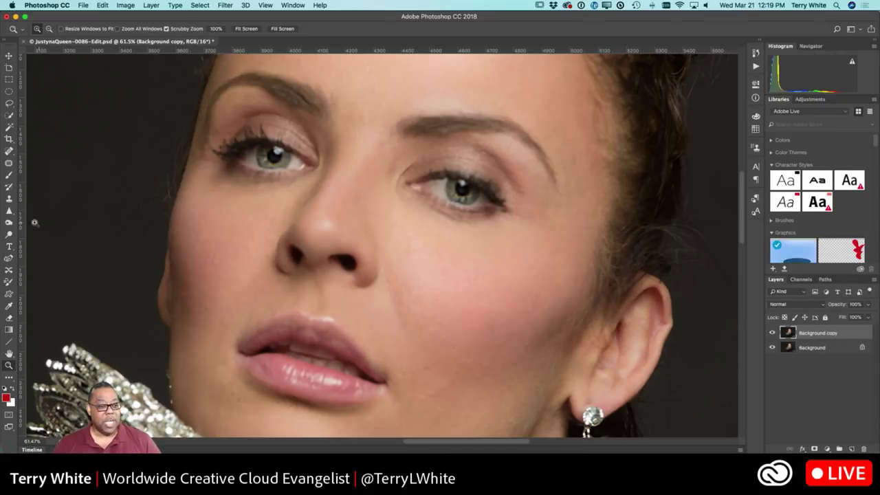
- Paint over the woman's eyes and earring on the Background copy layer with the Sharpen tool
left_click(8, 211)
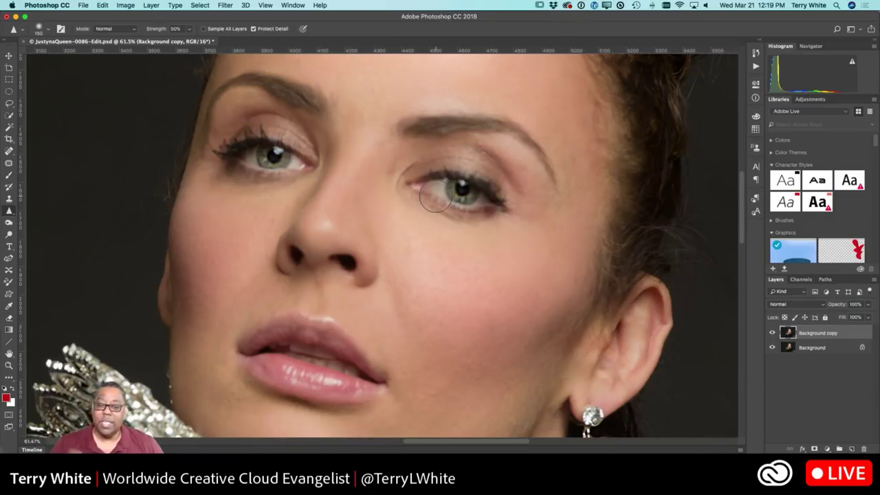
mouse_move(460, 190)
left_mouse_down()
mouse_move(469, 188)
mouse_move(458, 190)
mouse_move(466, 198)
left_mouse_up()
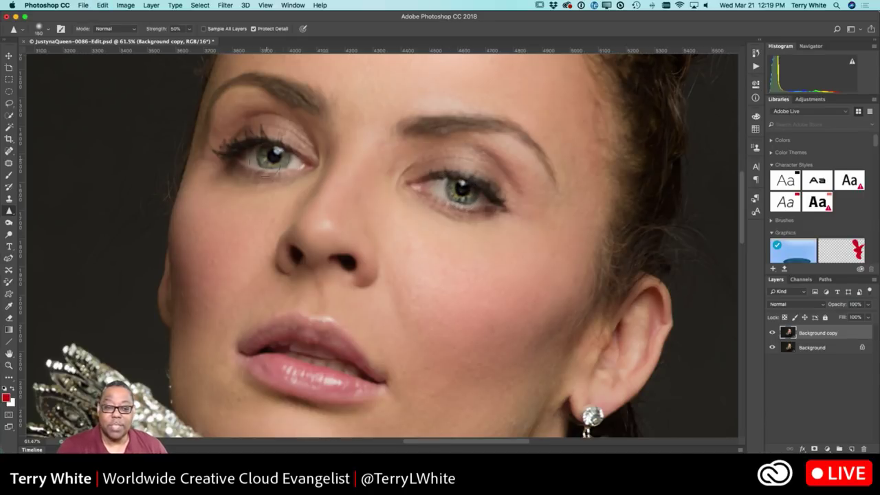
scroll(578, 351, "down", 2)
scroll(578, 351, "down", 3)
scroll(578, 351, "right", 2)
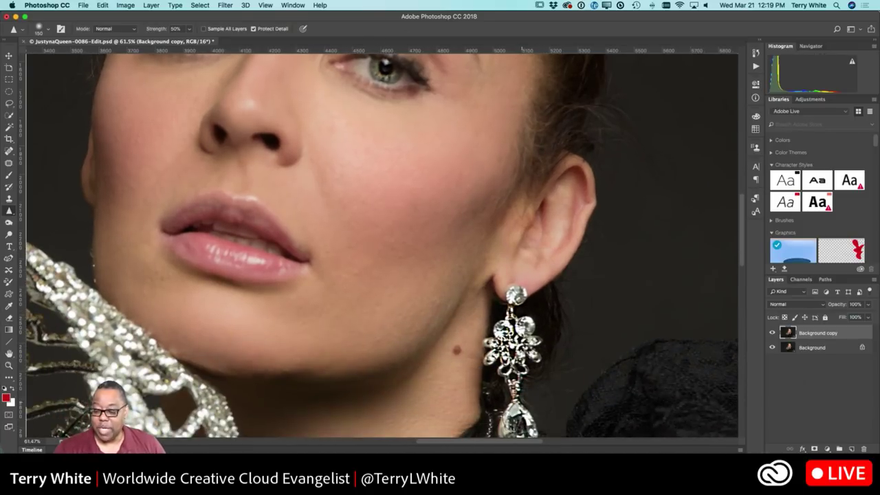
- Sharpen the jeweled crown and the chain trim on the collar on the Background copy layer
scroll(395, 308, "left", 3)
scroll(395, 308, "down", 1)
scroll(395, 308, "left", 2)
scroll(395, 309, "down", 1)
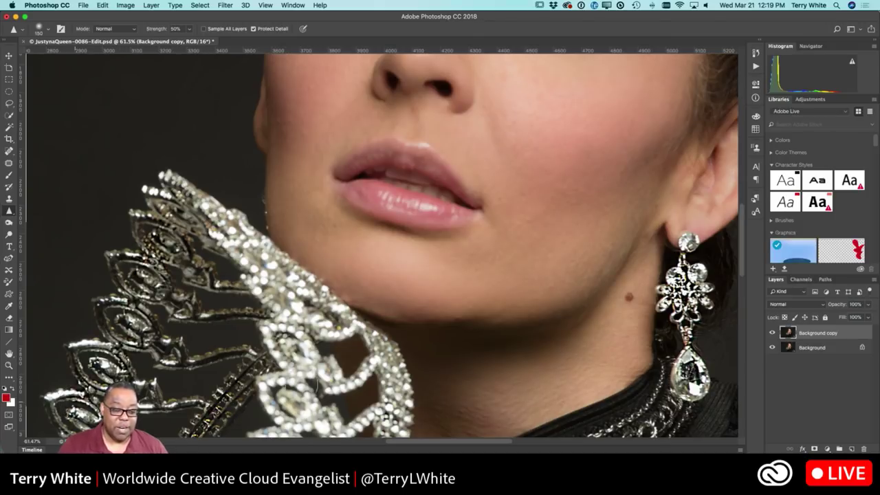
scroll(264, 327, "down", 3)
scroll(263, 327, "right", 1)
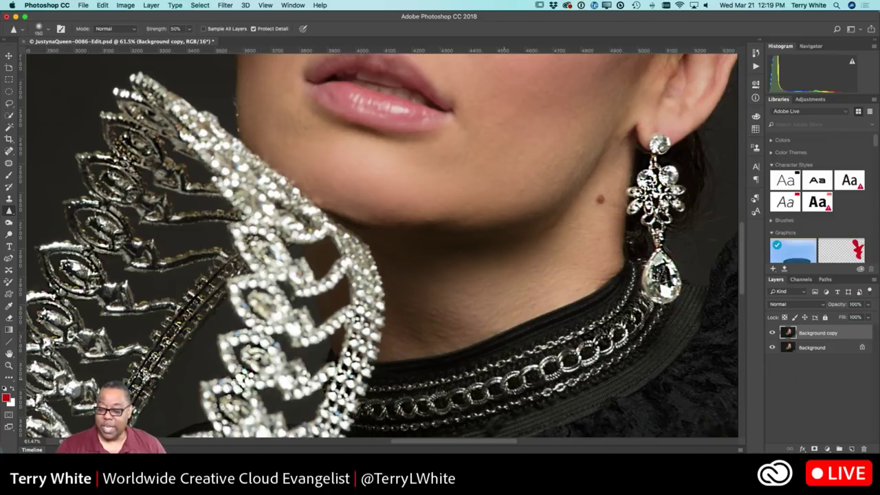
mouse_move(281, 391)
left_mouse_down()
mouse_move(300, 345)
mouse_move(362, 274)
mouse_move(340, 357)
mouse_move(358, 416)
left_mouse_up()
key("super+r")
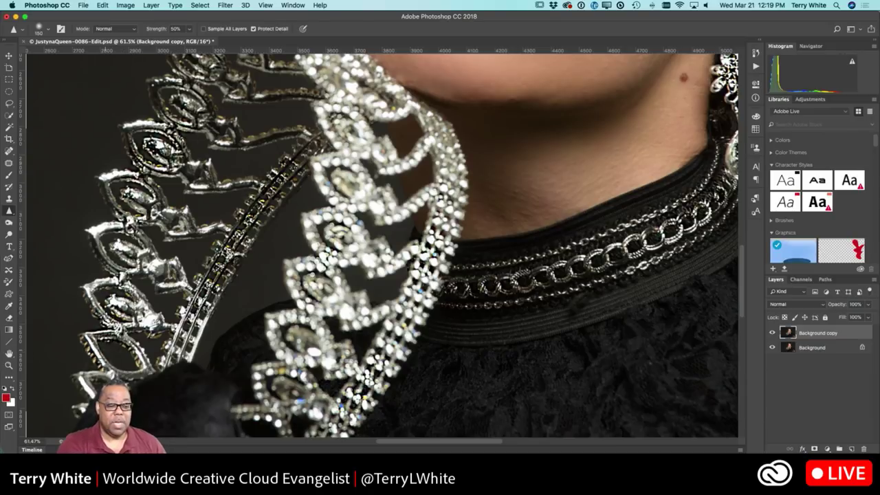
key("super+0")
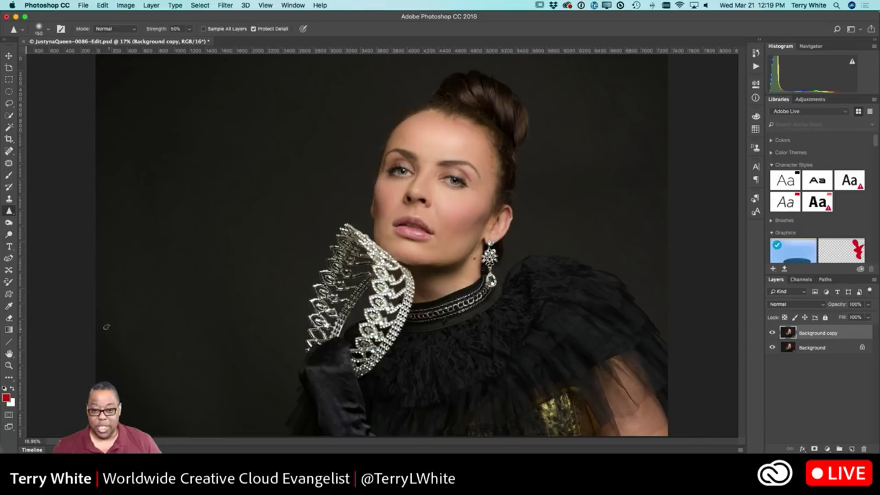
- Compare the face, crown and earring with and without the sharpened Background copy layer
key("s")
key("z")
left_click_drag(397, 178, 455, 196)
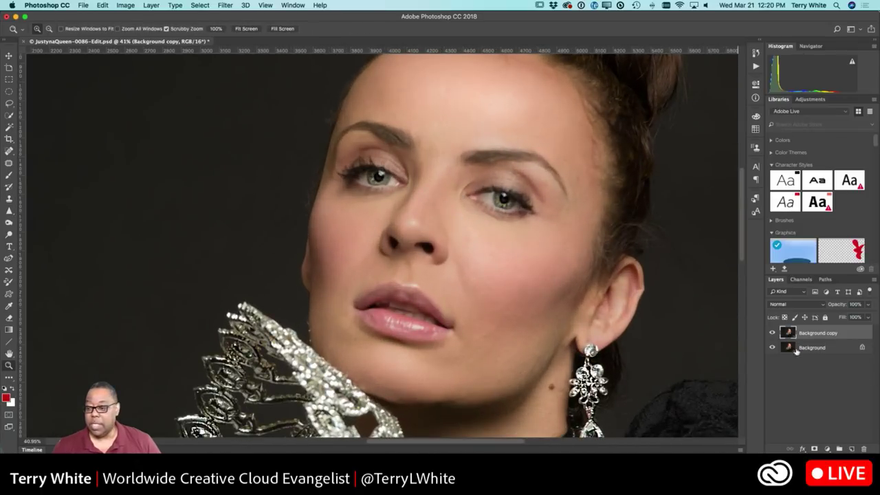
left_click(771, 333)
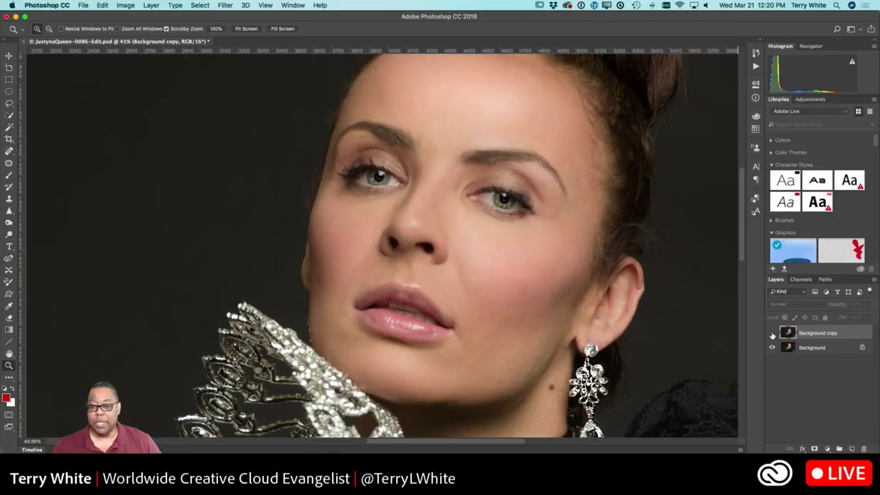
left_click(771, 334)
left_click(771, 333)
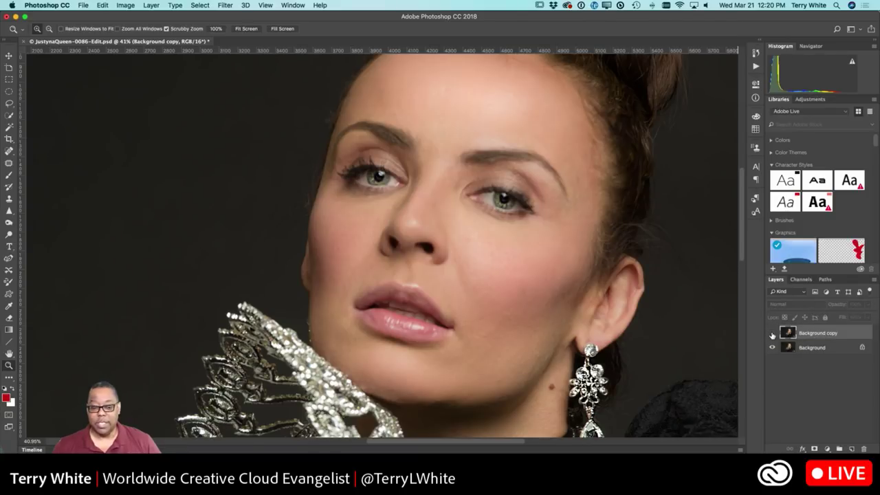
left_click(771, 333)
left_click(771, 333)
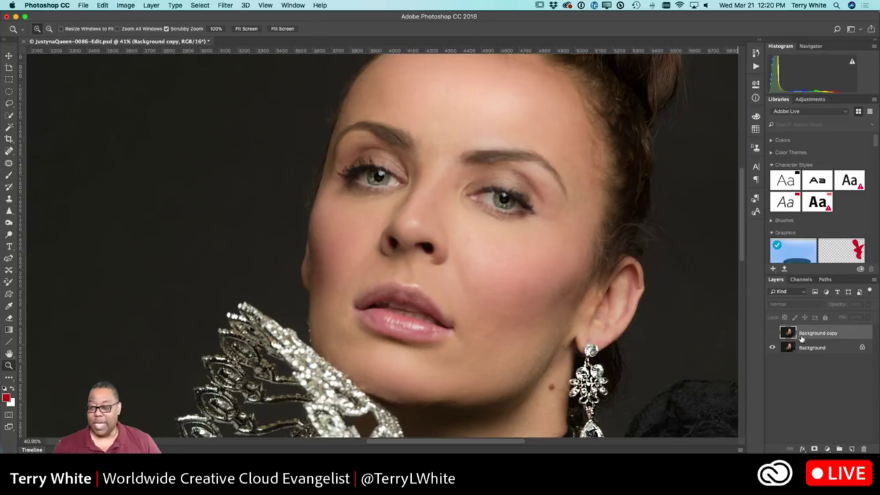
left_click(771, 333)
left_click(771, 333)
left_click(771, 333)
left_click(771, 334)
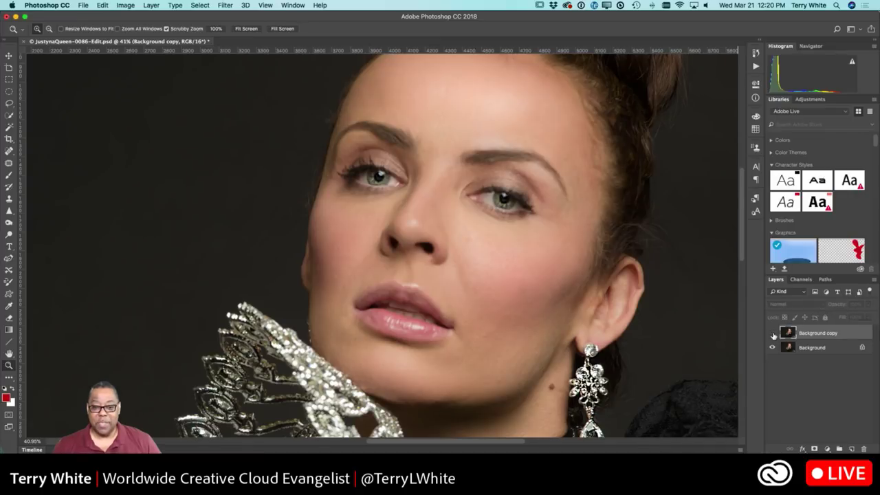
left_click(771, 333)
left_click(771, 333)
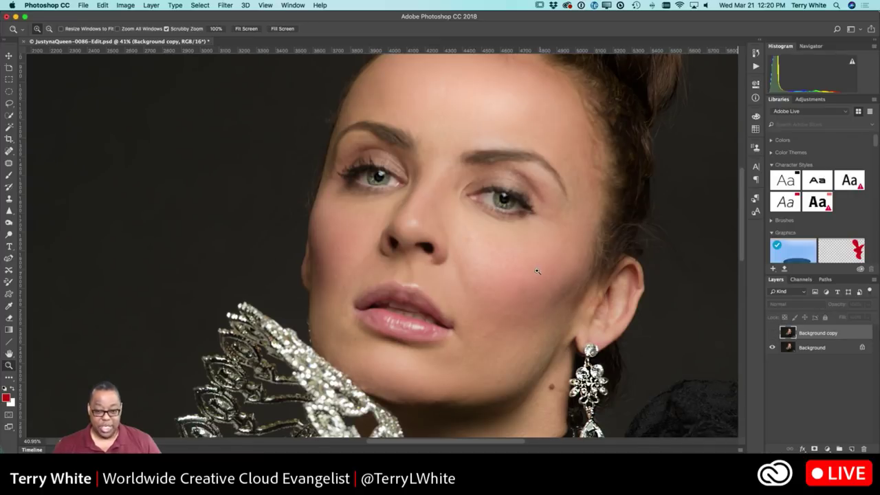
- Compare a close view of the eyes before and after sharpening by toggling the Background copy's visibility
left_click_drag(500, 225, 527, 257)
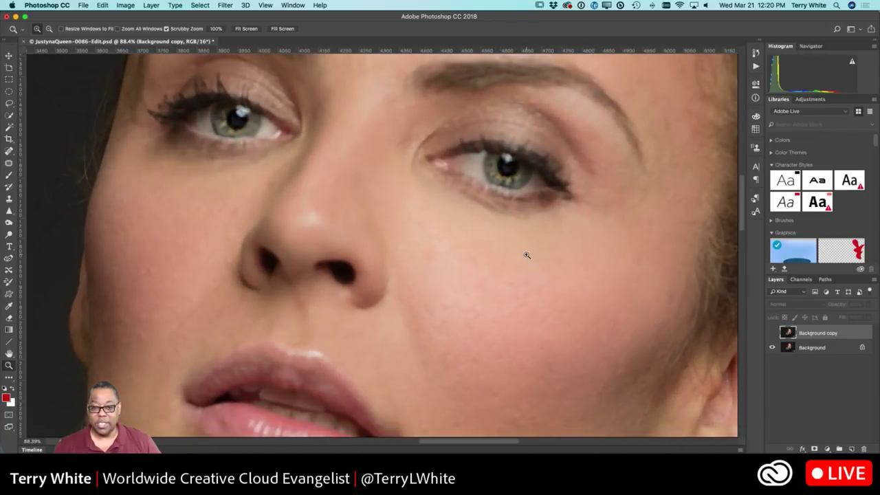
left_click(772, 334)
left_click(771, 333)
left_click(771, 334)
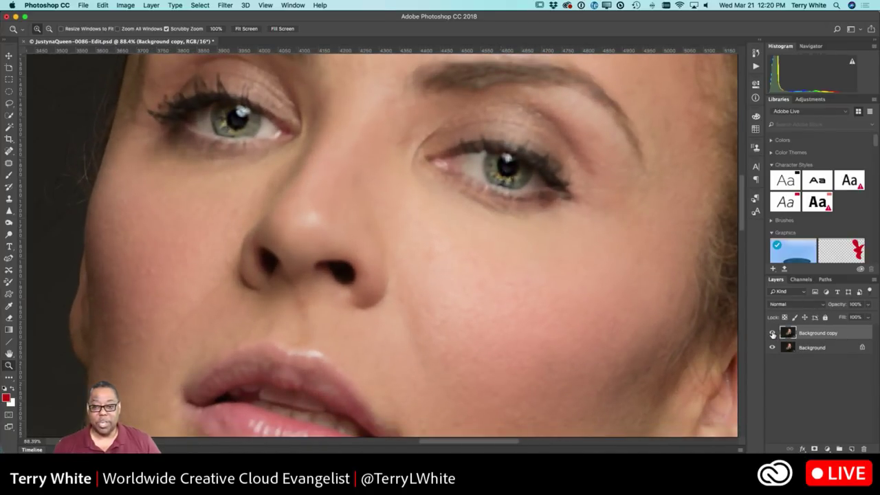
left_click(772, 334)
left_click(772, 334)
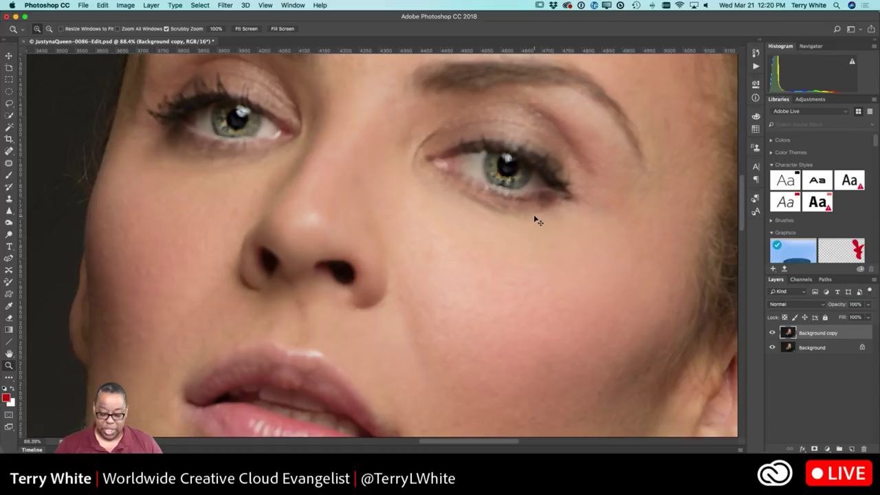
- Compare the whole portrait with the sharpened Background copy layer hidden and shown
key("super+0")
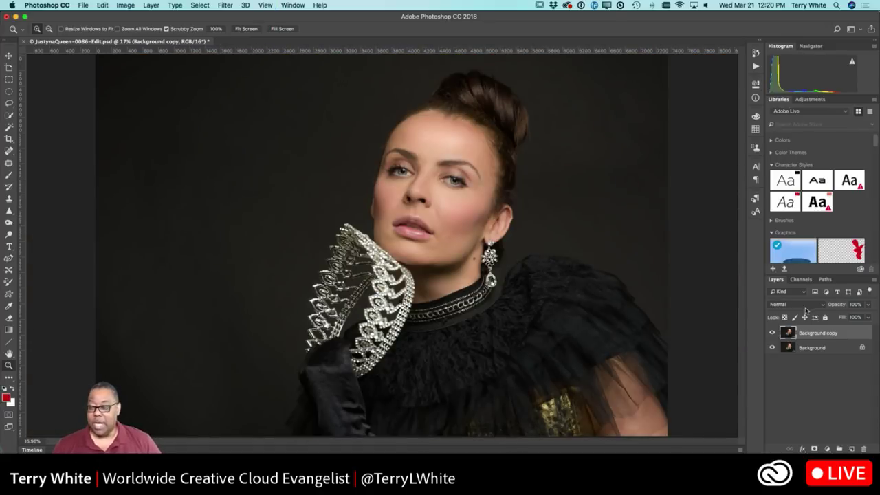
left_click(773, 333)
left_click(772, 333)
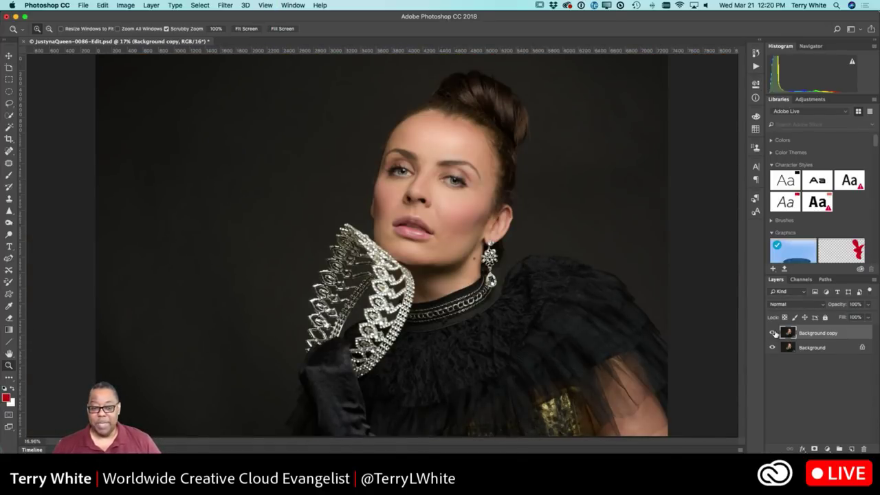
left_click(772, 333)
left_click(773, 333)
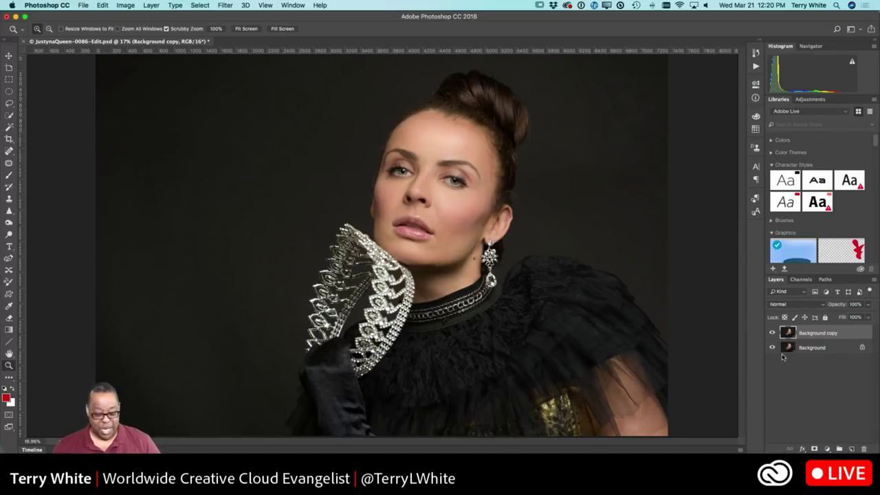
- Merge the sharpened copy down into the Background layer, then save and close the portrait
key("super+e")
key("super+s")
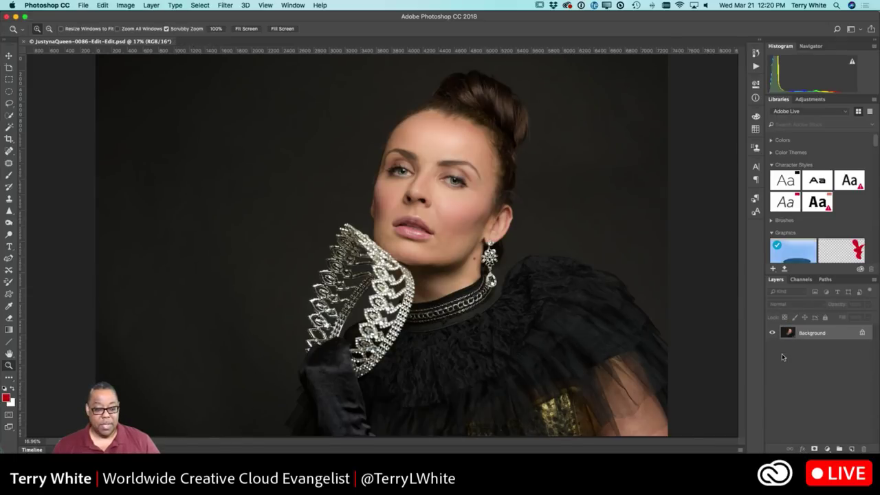
key("super+w")
- Switch to Lightroom Classic and open the Iceland iceberg photo in the Develop module
key("super+Tab")
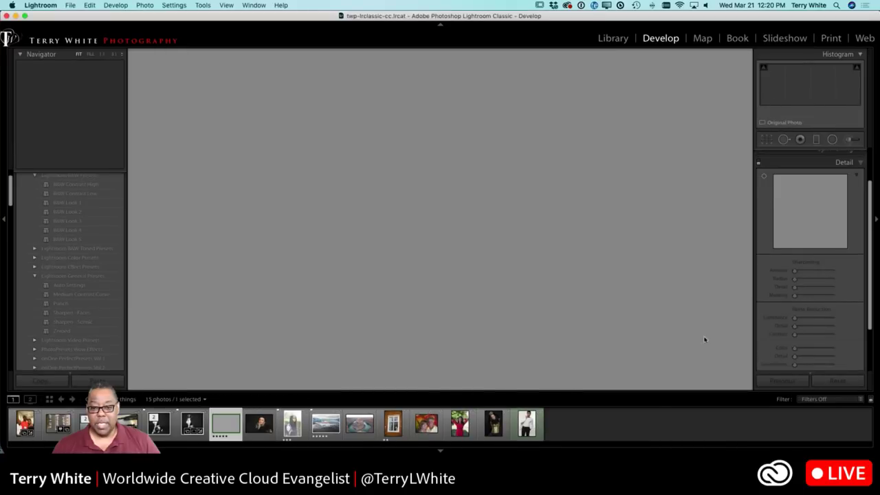
key("g")
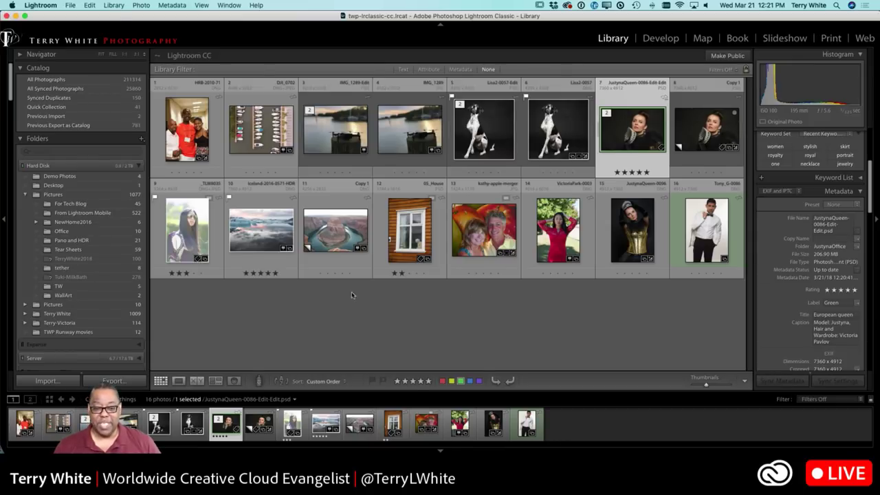
left_click(267, 242)
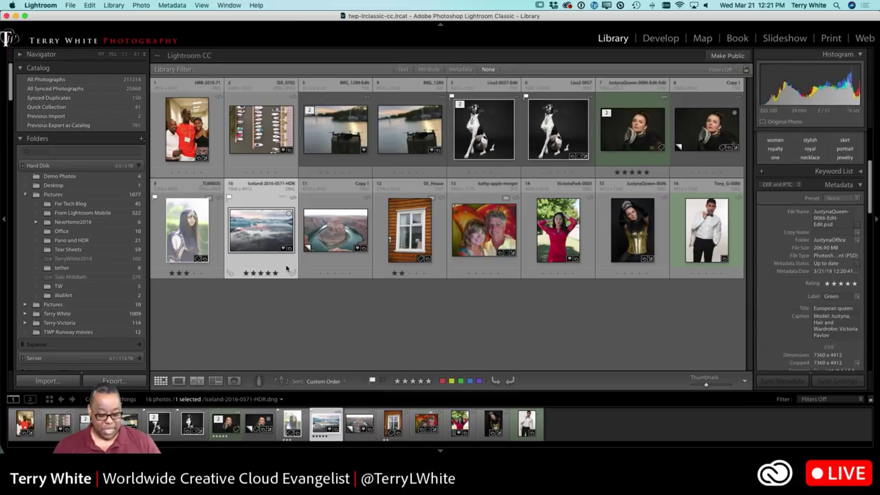
key("d")
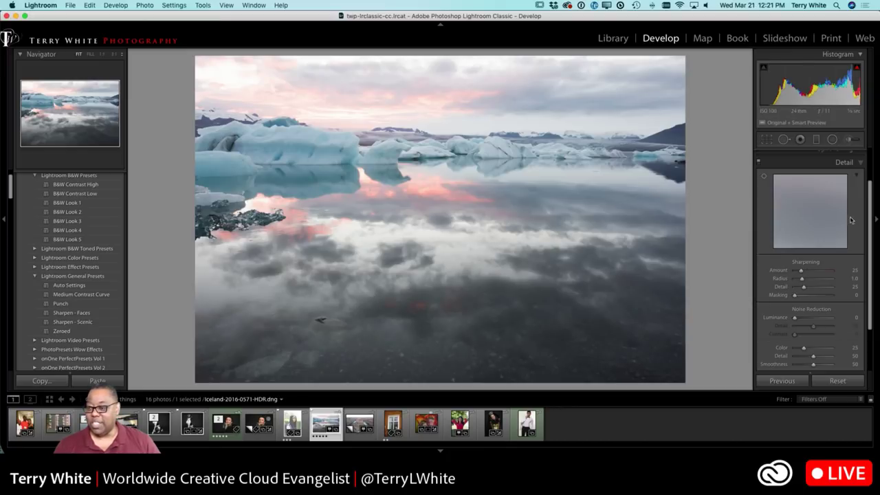
- Raise the iceberg photo's Exposure to +0.70 in the Basic settings
scroll(851, 221, "up", 10)
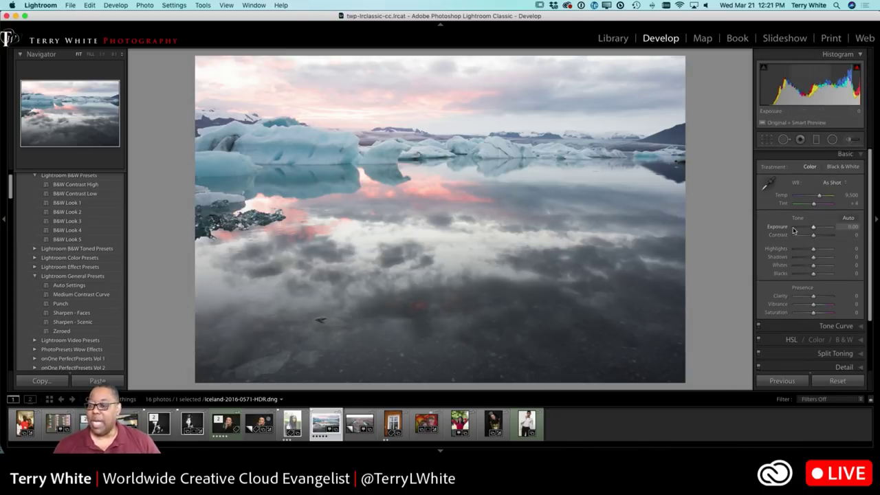
left_click(847, 226)
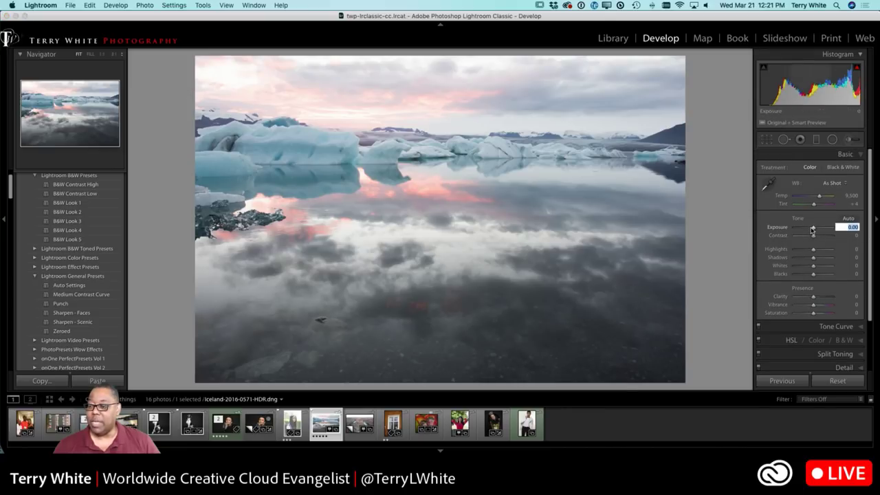
left_click_drag(812, 230, 812, 230)
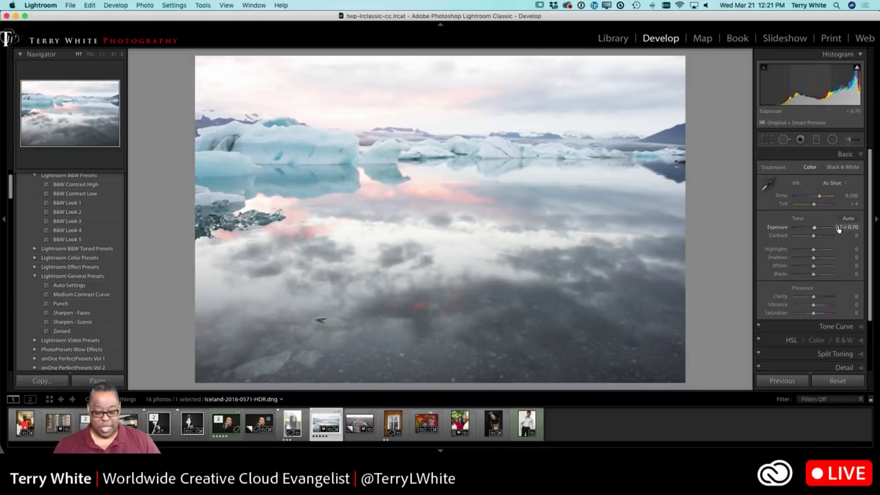
- Undo the last Exposure change on the iceberg photo and apply Auto tone adjustments
key("super+z")
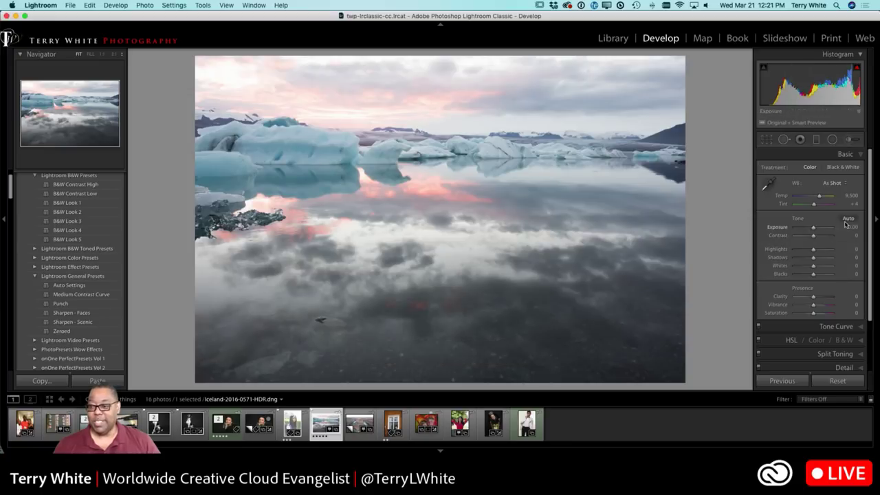
left_click(848, 219)
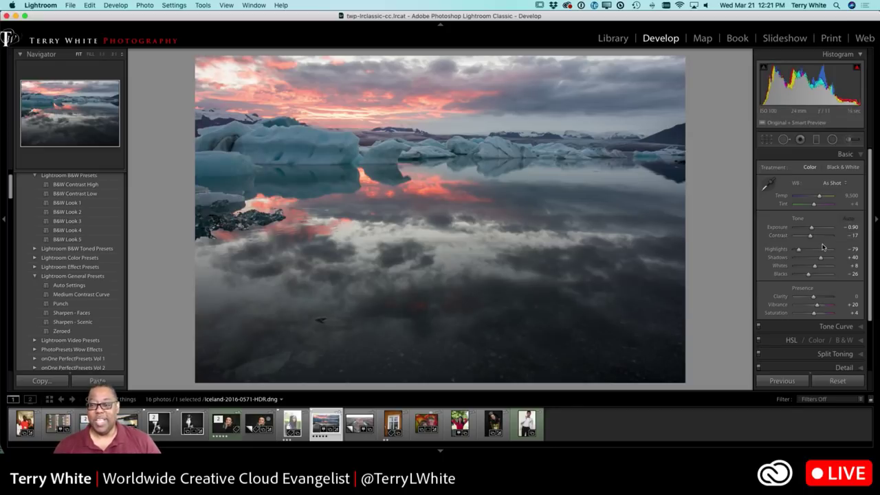
- Straighten the iceberg photo by tracing a level line along the distant waterline, for an angle of -0.08
left_click(767, 140)
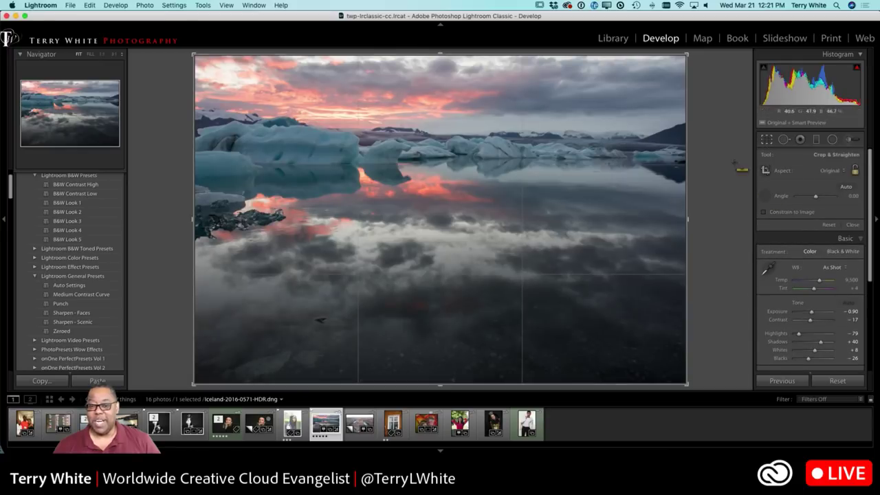
left_click_drag(479, 159, 576, 159)
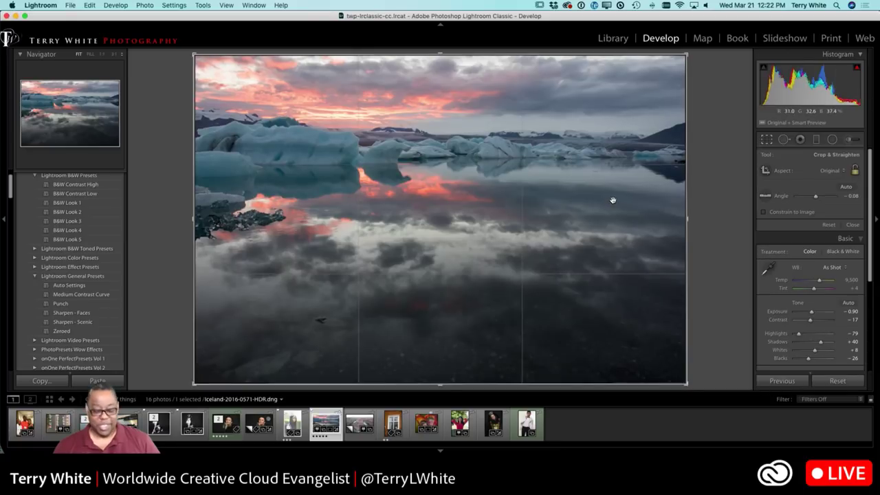
key("Return")
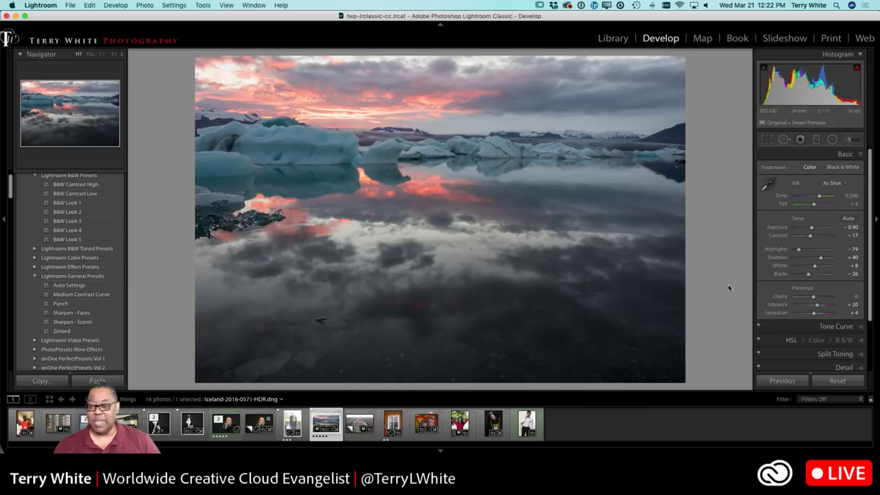
- Set Dehaze to +32 in the iceberg photo's Effects settings
scroll(852, 337, "down", 2)
scroll(853, 336, "down", 3)
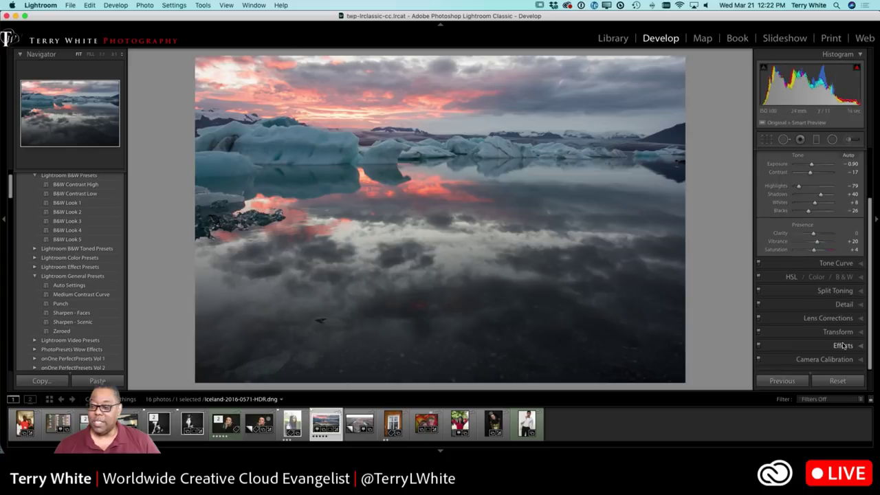
left_click(840, 335)
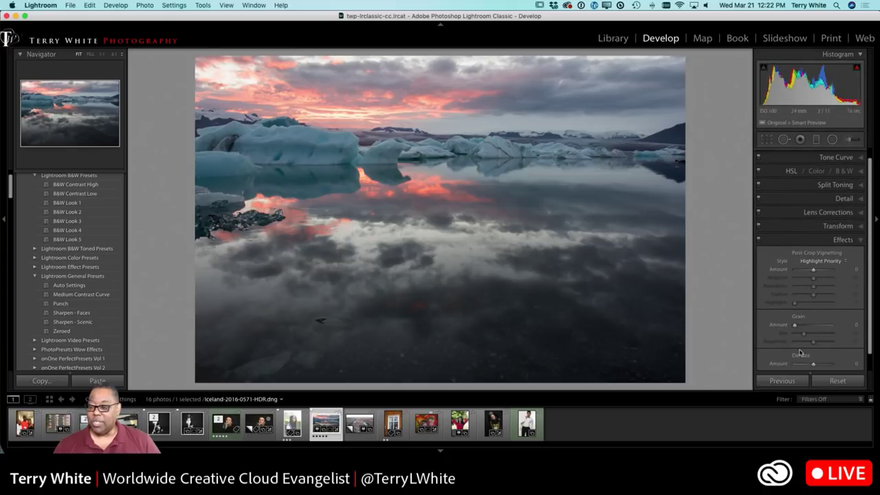
left_click_drag(813, 365, 817, 365)
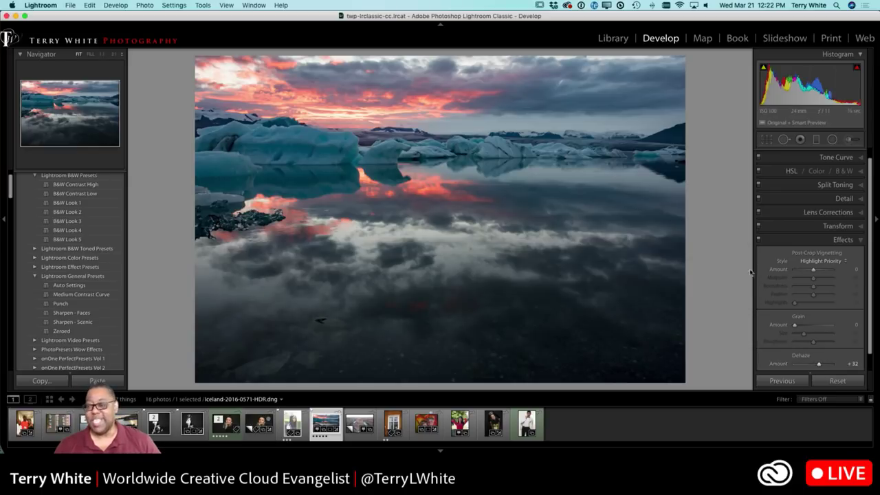
- Brighten the dark foreground water and the icebergs with an Adjustment Brush set to the Exposure effect at 0.48
scroll(787, 202, "up", 1)
scroll(787, 202, "up", 2)
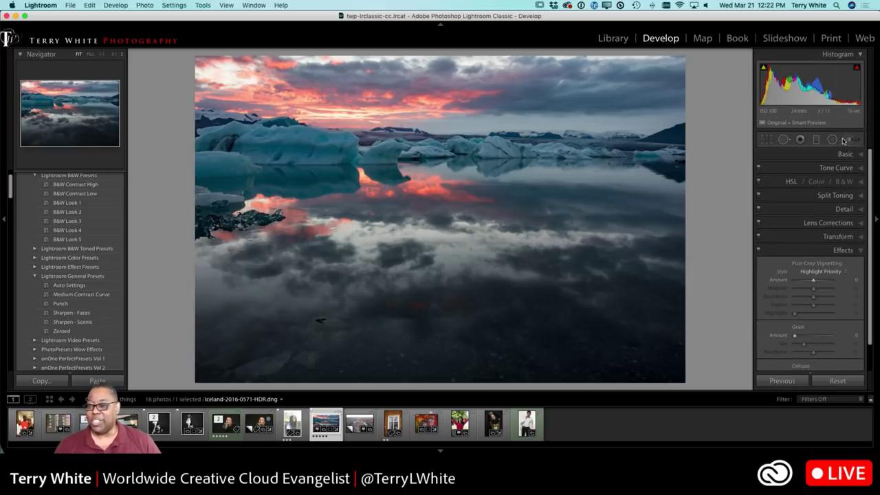
left_click(846, 140)
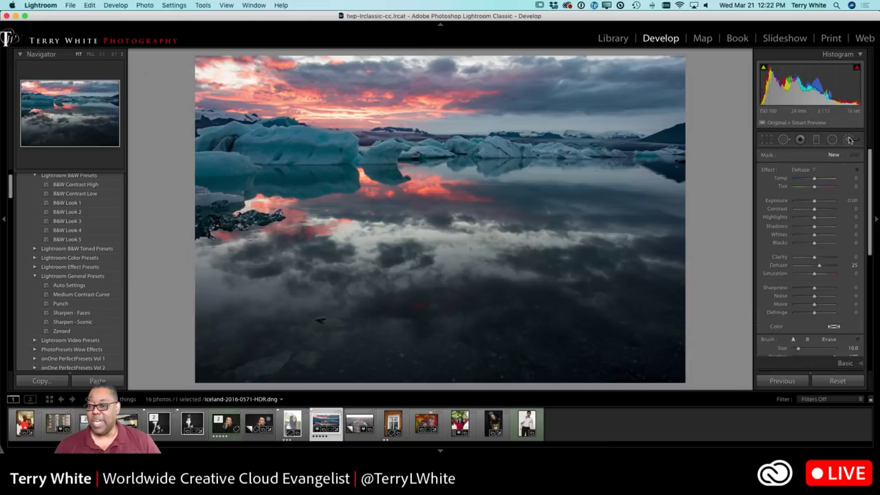
left_click(801, 170)
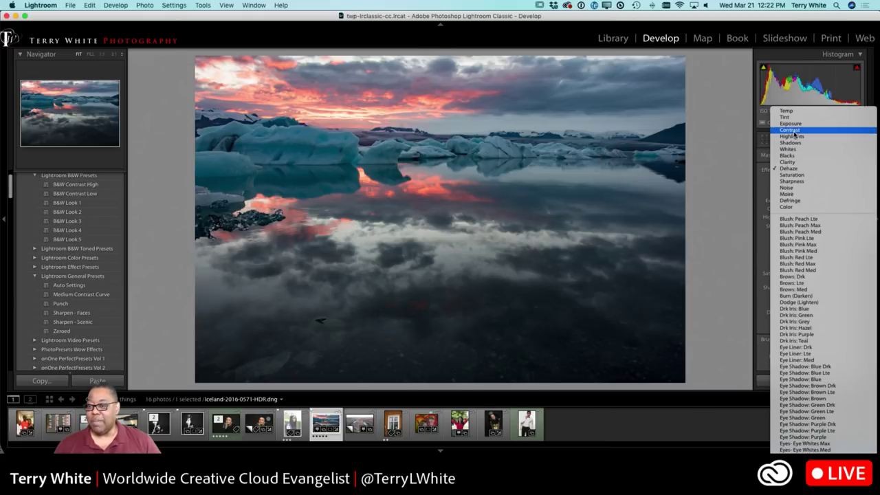
left_click(790, 123)
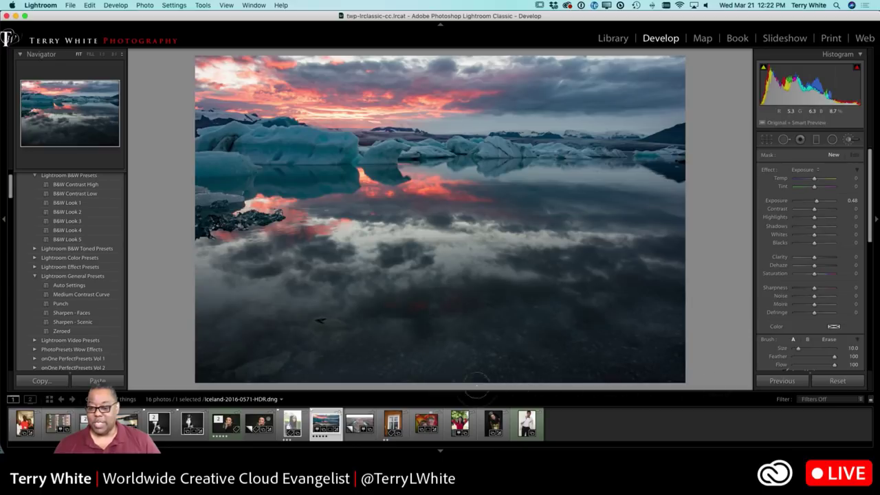
left_click_drag(539, 337, 552, 354)
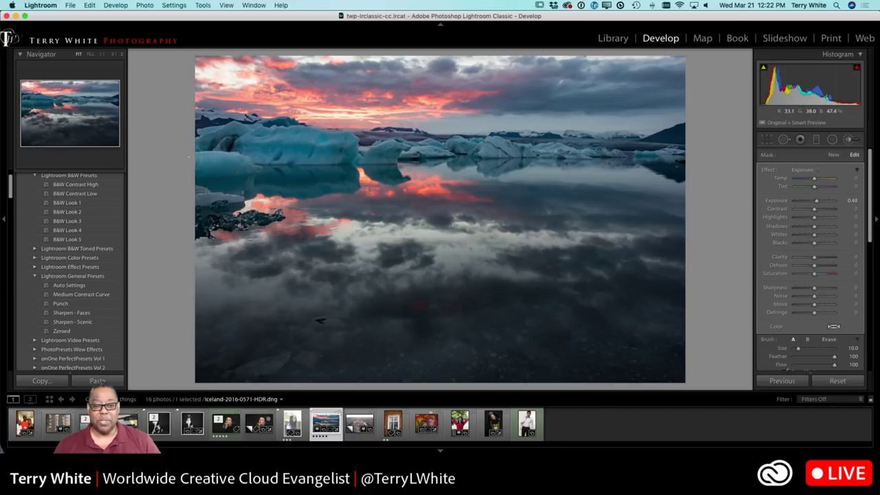
left_click_drag(338, 146, 494, 146)
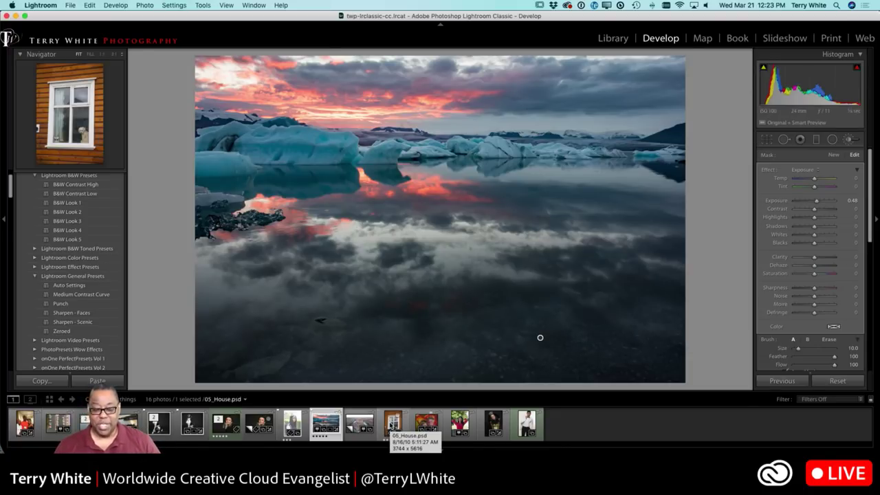
- Open 05_House.psd in Develop and show its Transform settings
left_click(393, 422)
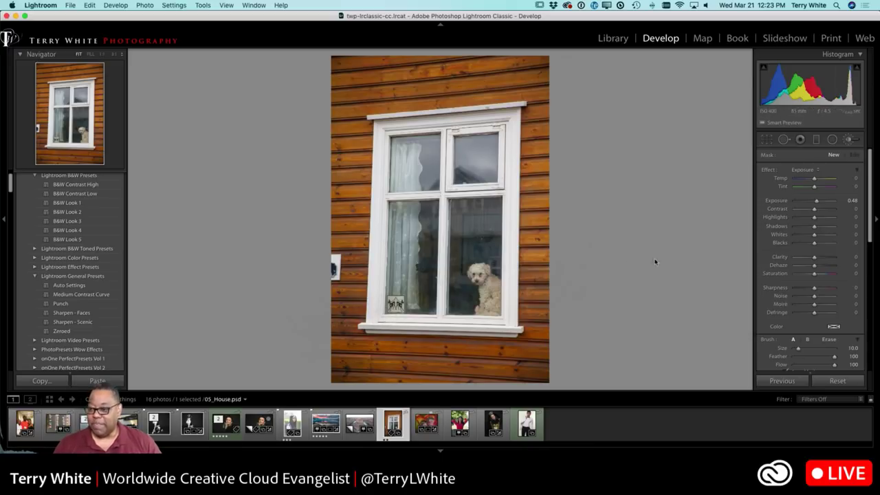
left_click_drag(868, 229, 871, 324)
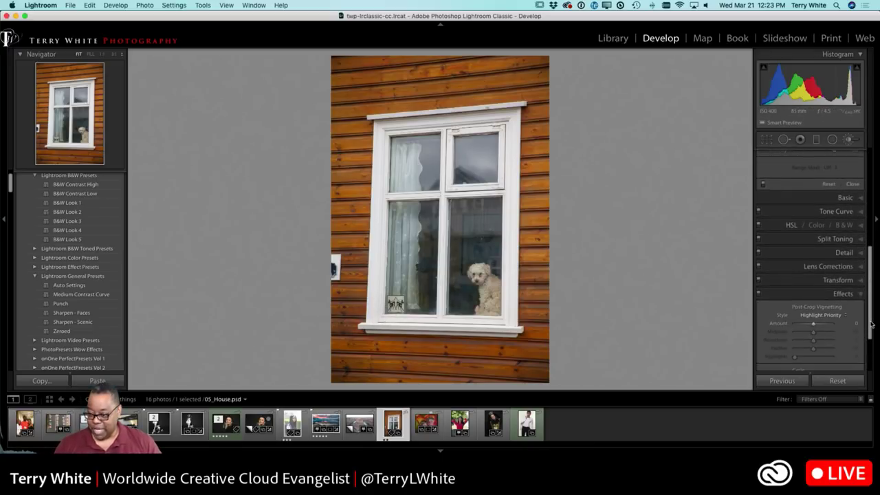
left_click(845, 282)
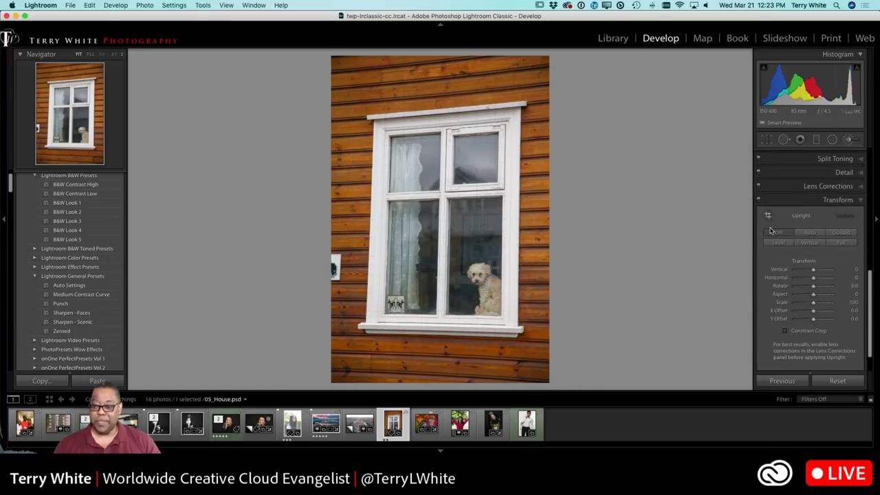
- Try the Auto and Full Upright corrections on the house photo, then turn the correction off
left_click(806, 233)
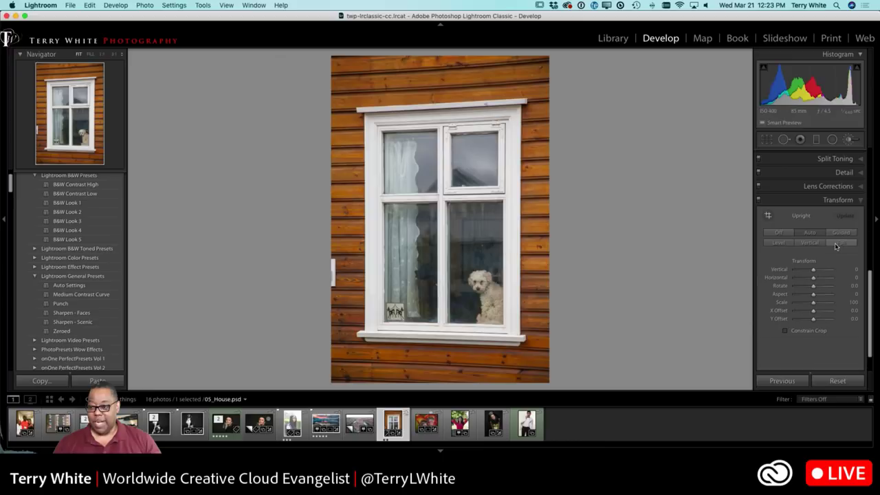
left_click(835, 243)
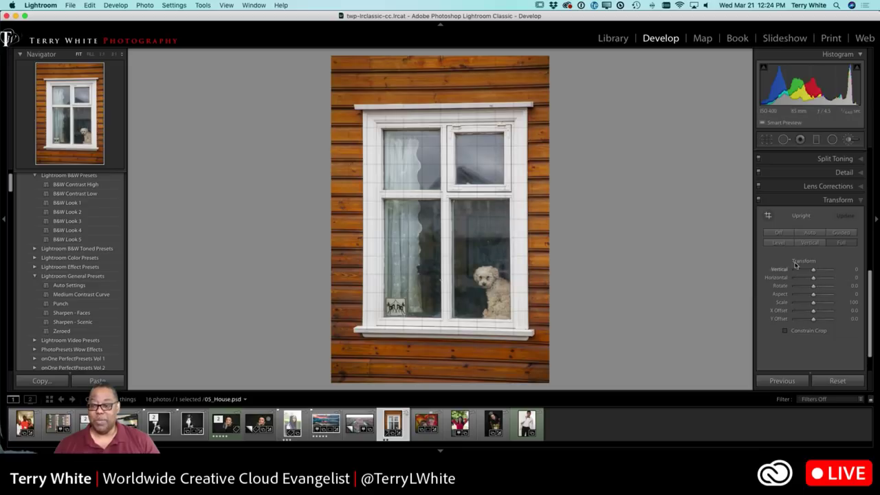
left_click(778, 242)
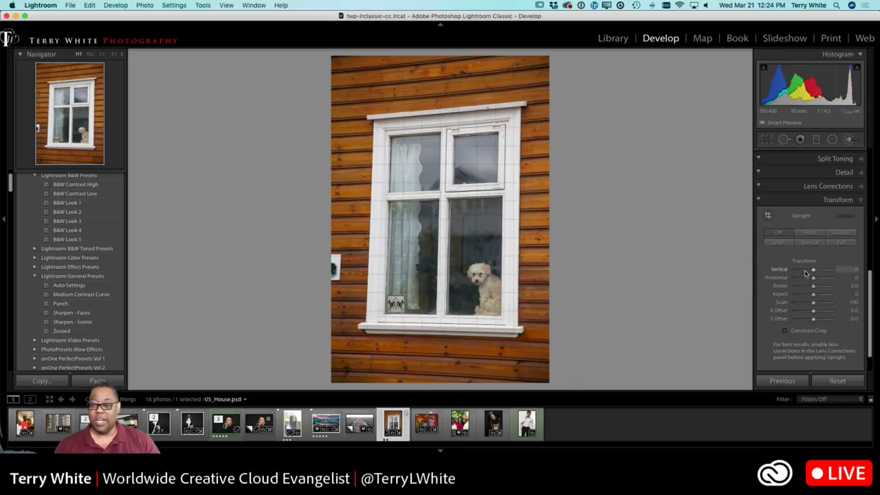
- Use Guided Upright on the house photo, drawing vertical guides along both outer sides of the window frame
left_click(838, 236)
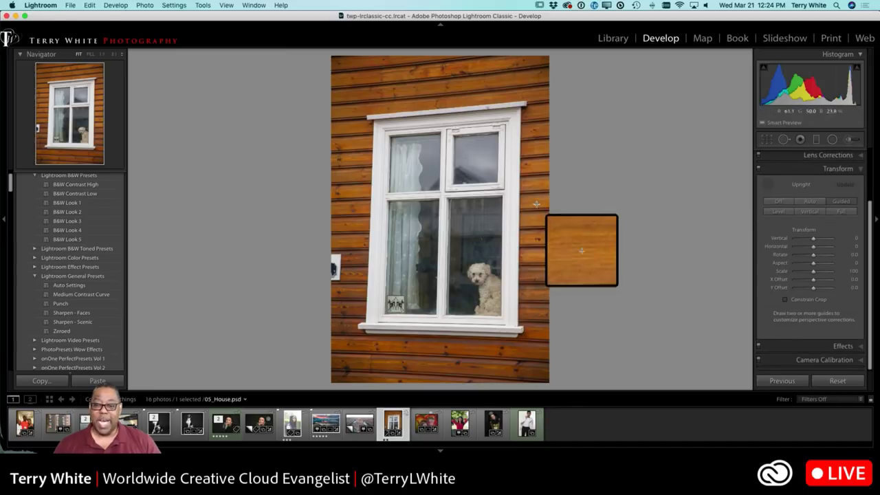
left_click_drag(520, 129, 519, 261)
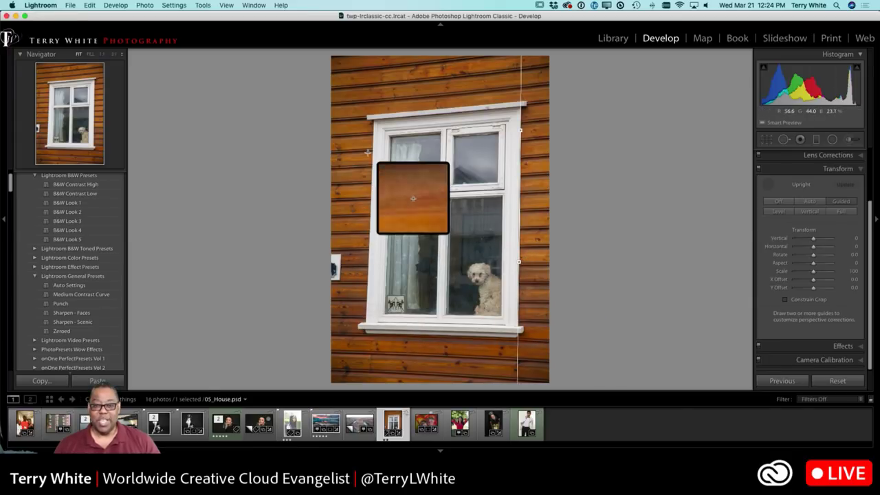
left_click_drag(370, 150, 367, 282)
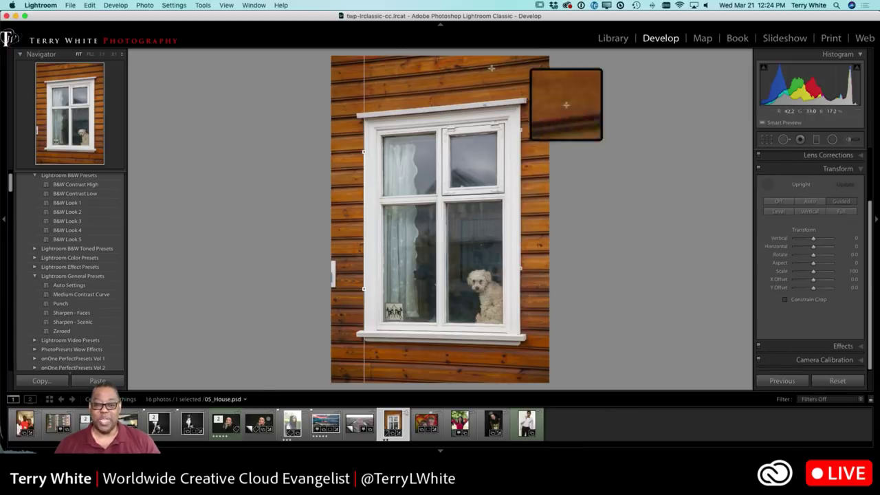
- Draw horizontal Upright guides along the window's upper and lower ledges, and set the transform Scale to 103
left_click_drag(360, 113, 406, 158)
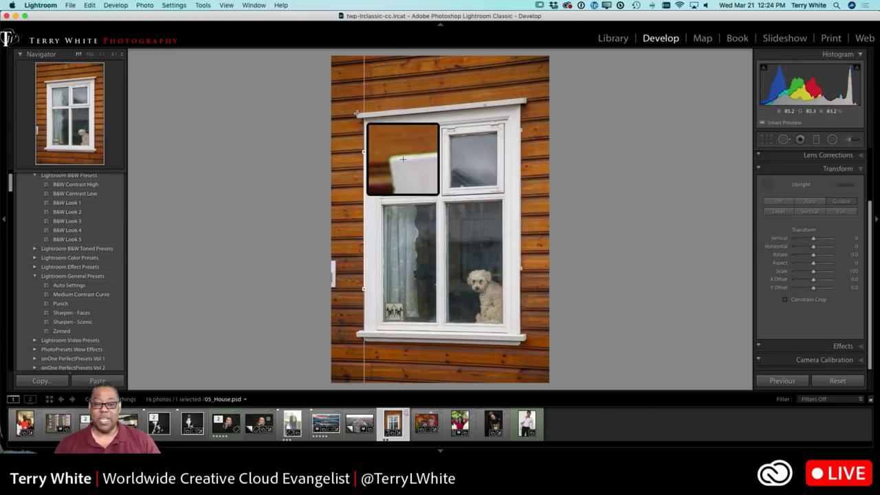
left_click_drag(360, 112, 519, 98)
left_click_drag(358, 331, 541, 336)
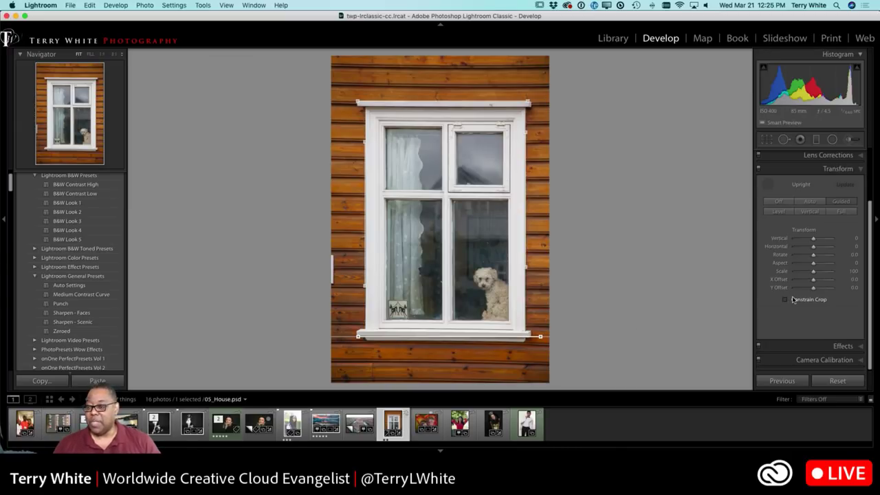
left_click_drag(813, 272, 814, 275)
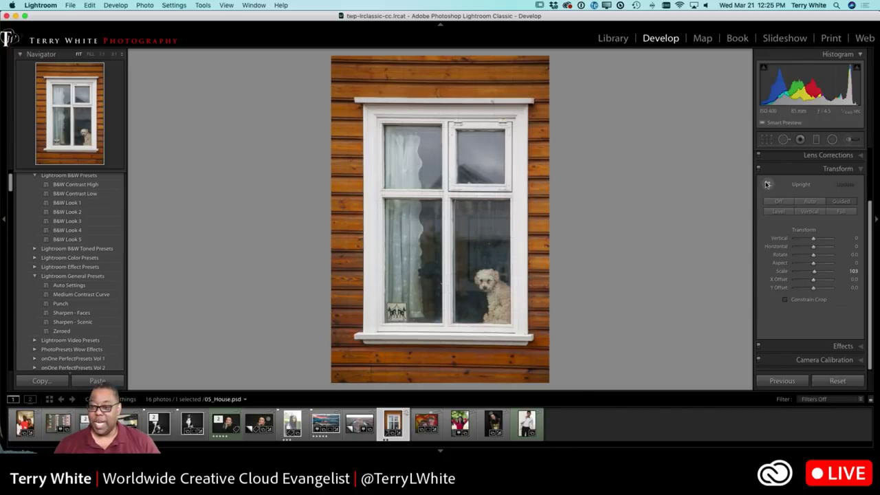
- Return to the Library grid and view the photo of the couple in front of the apples full screen
key("g")
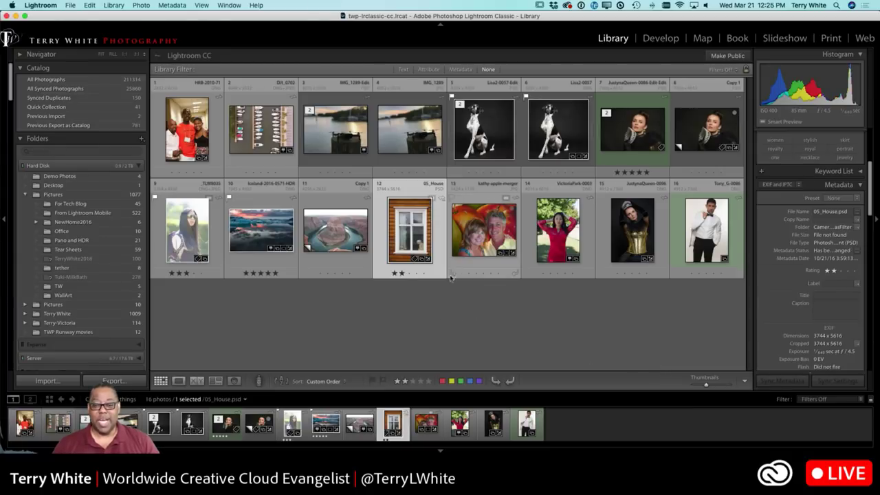
left_click(486, 242)
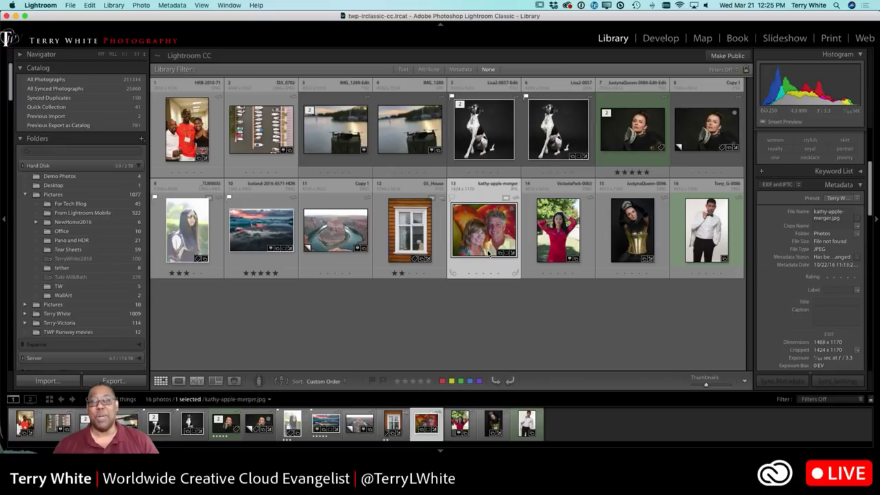
key("f")
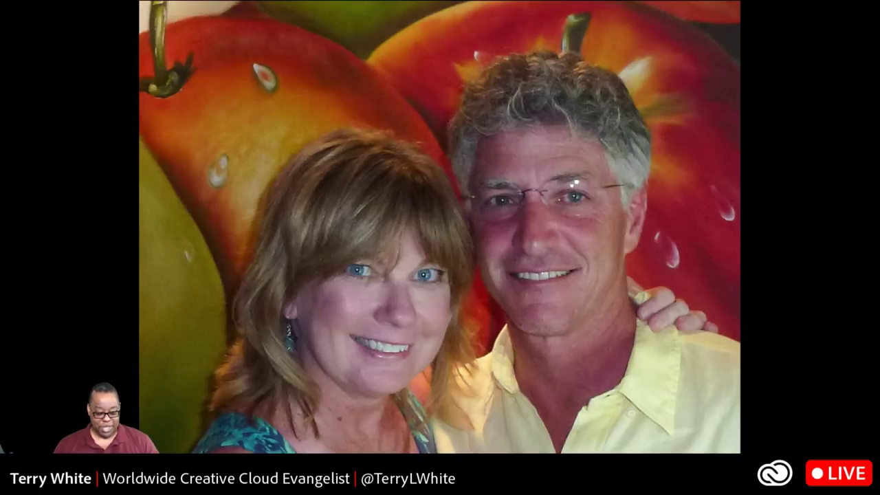
key("Escape")
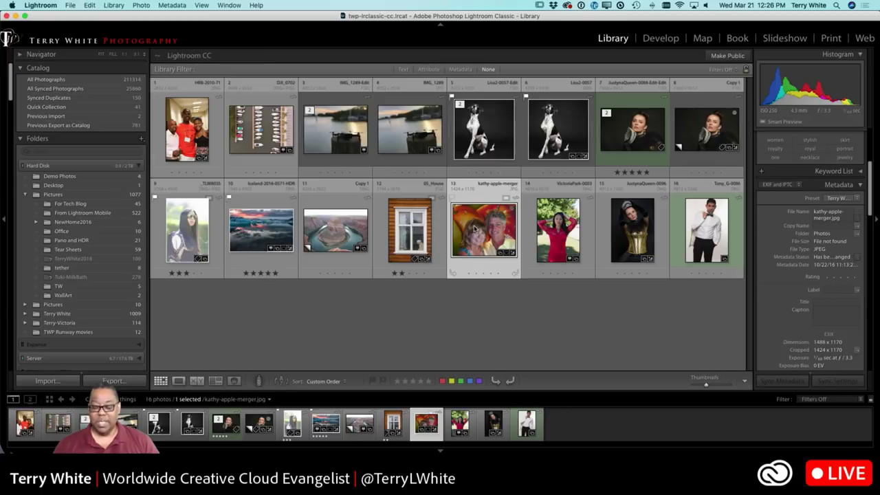
- Try to open the couple's photo for editing in Adobe Photoshop CC 2018
right_click(474, 229)
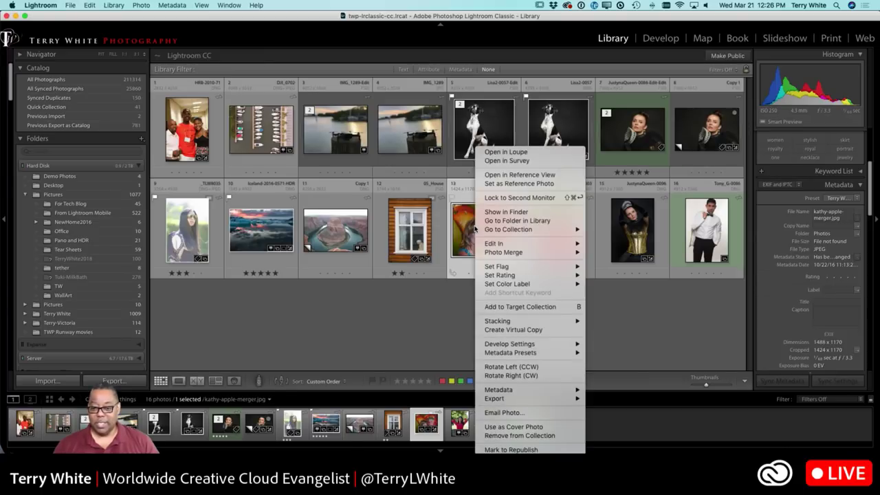
mouse_move(505, 243)
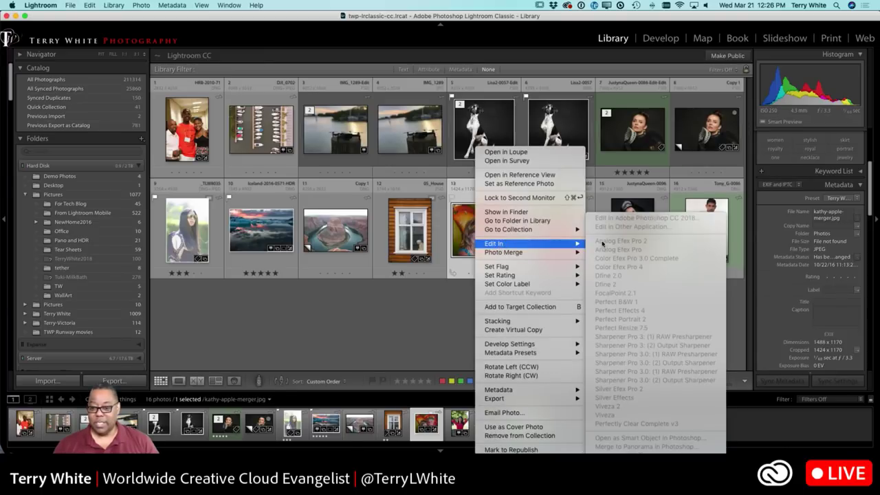
left_click(445, 292)
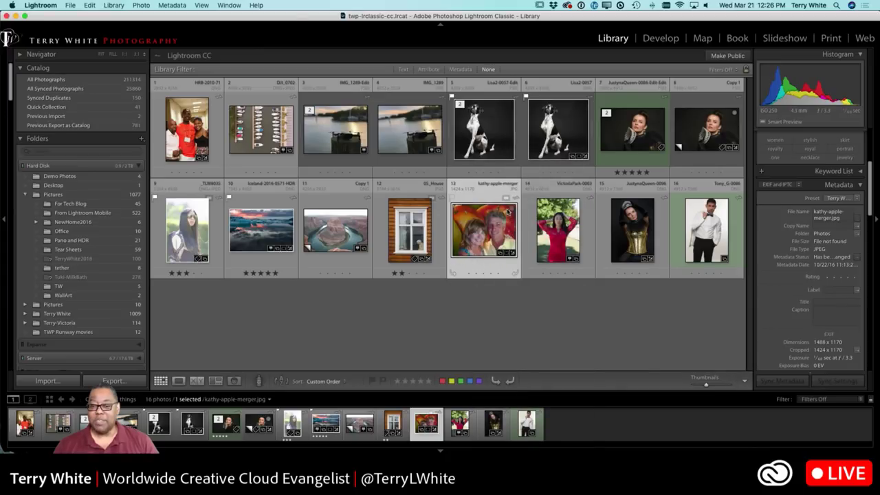
- Set up an export of the couple's photo to the Web Gallery folder on the hard drive, with DNG as the image format
mouse_move(506, 201)
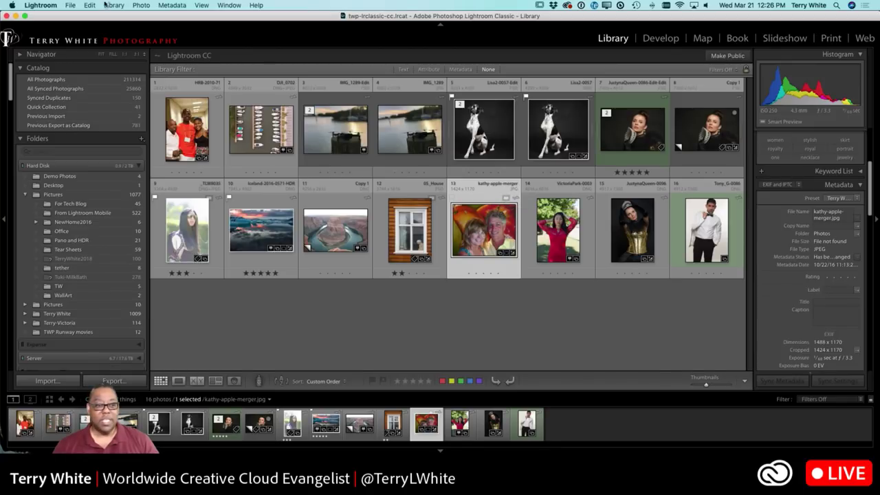
left_click(70, 5)
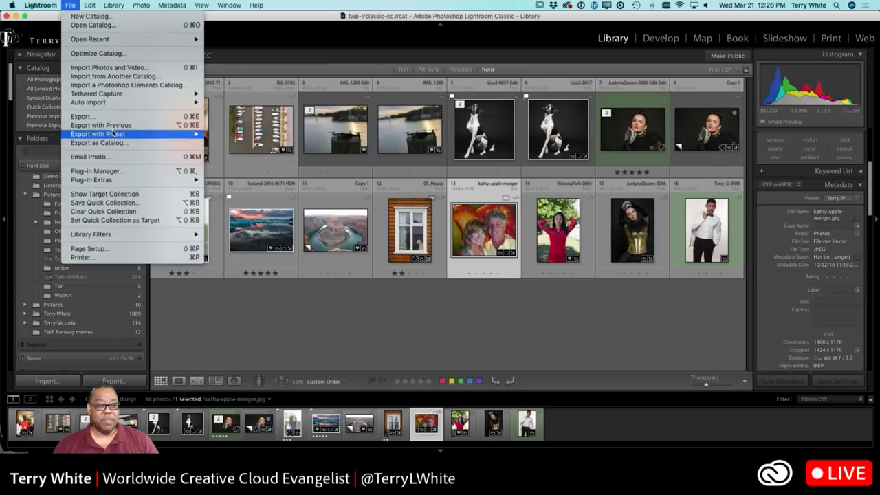
mouse_move(111, 135)
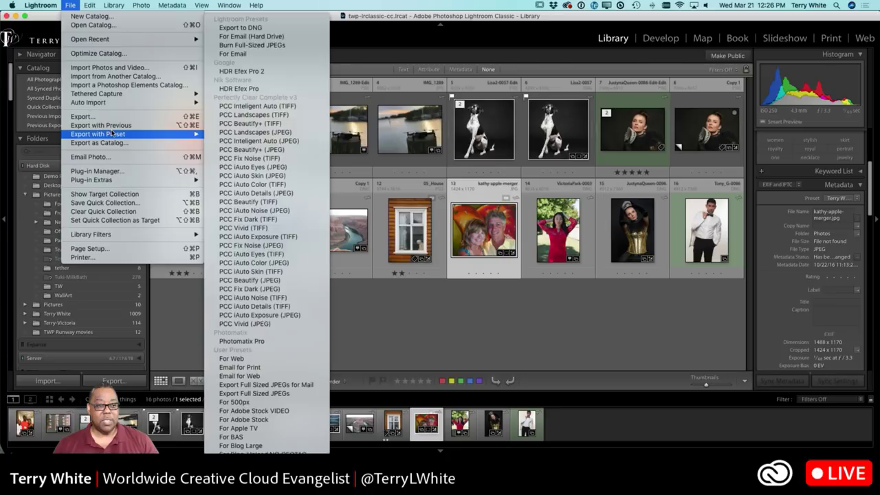
left_click(104, 116)
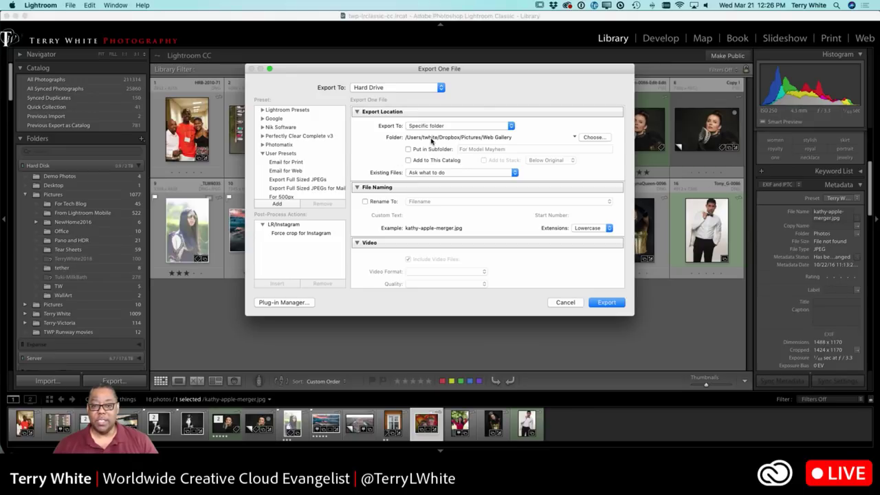
scroll(439, 231, "down", 10)
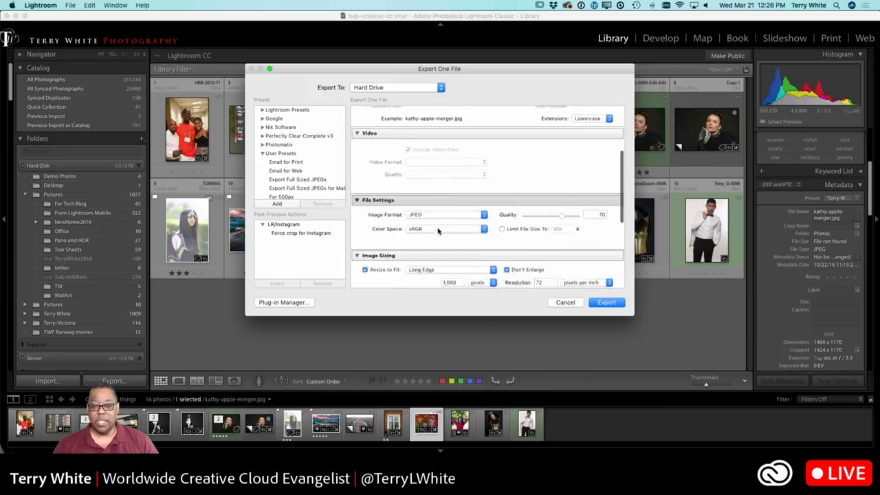
scroll(438, 231, "down", 3)
scroll(438, 206, "up", 3)
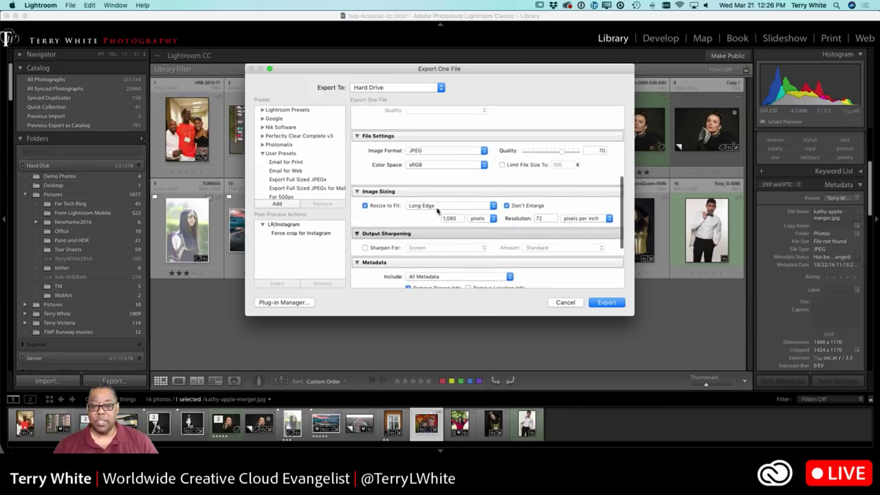
left_click(431, 151)
left_click(433, 172)
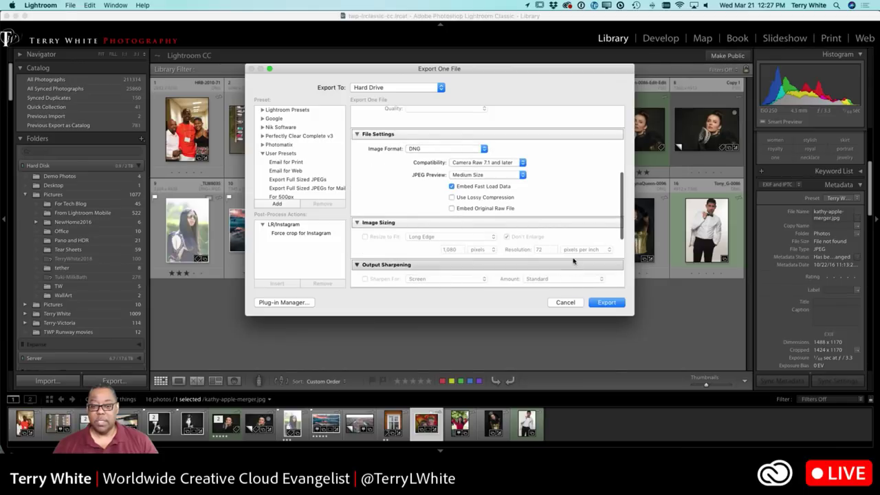
- Run the export and open the exported DNG file in Photoshop through Camera Raw
scroll(574, 283, "down", 5)
left_click(605, 303)
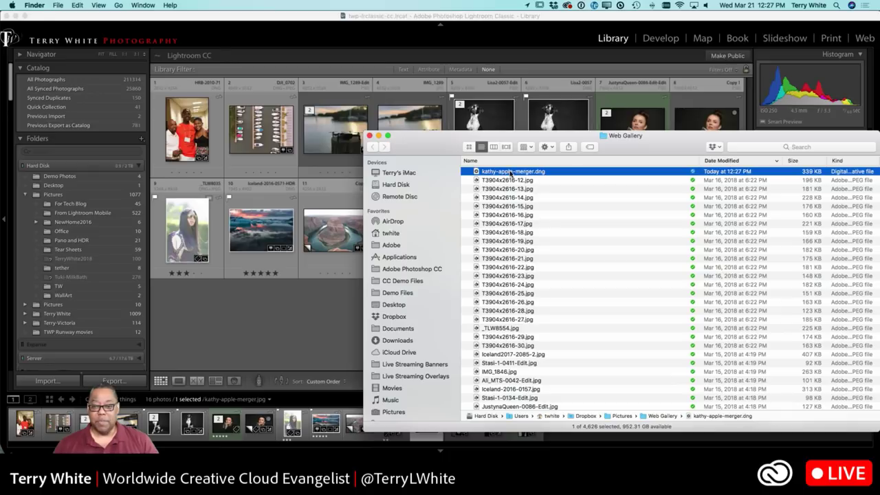
double_click(511, 172)
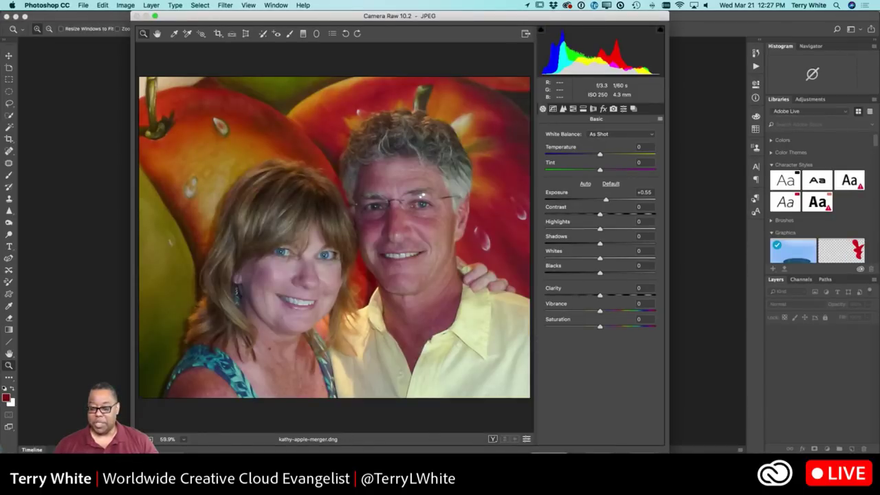
left_click(550, 464)
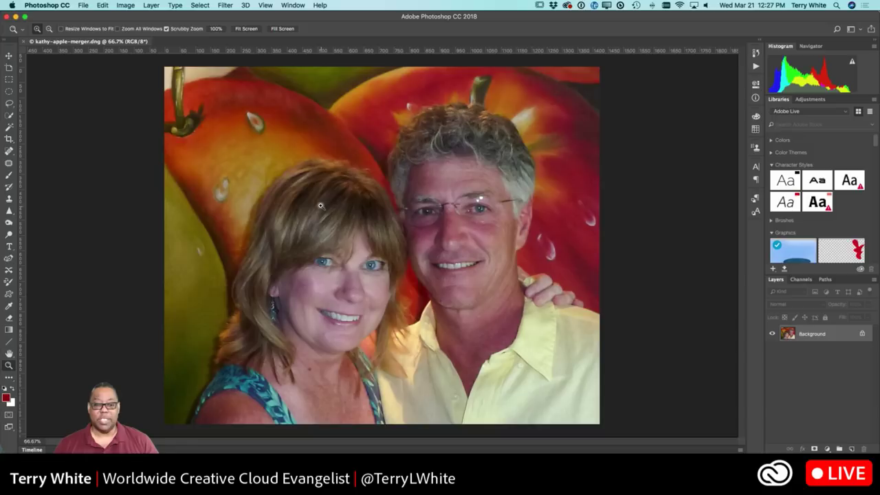
- Remove the painted water drops from the apples around the couple with the content-aware Spot Healing Brush
left_click(9, 151)
mouse_move(218, 198)
left_mouse_down()
mouse_move(226, 182)
mouse_move(217, 198)
left_mouse_up()
mouse_move(263, 131)
left_mouse_down()
mouse_move(247, 109)
mouse_move(261, 126)
left_mouse_up()
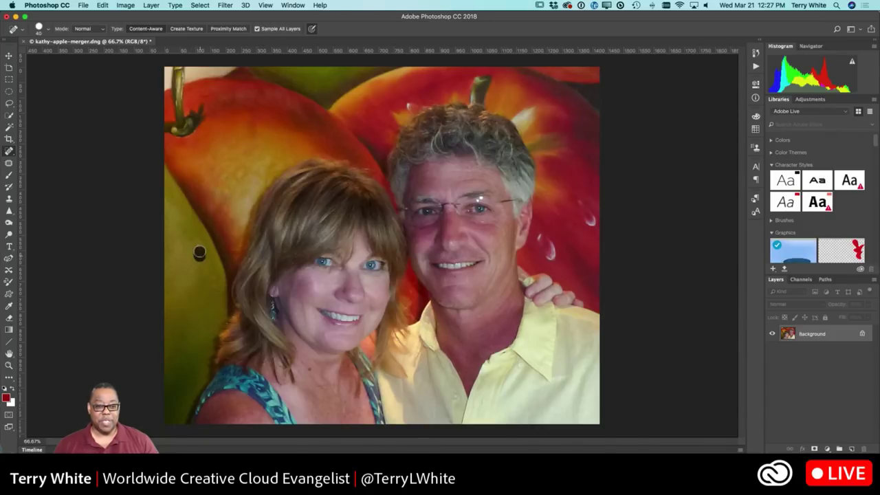
mouse_move(558, 263)
left_mouse_down()
mouse_move(544, 237)
mouse_move(542, 246)
left_mouse_up()
mouse_move(584, 218)
left_mouse_down()
mouse_move(585, 206)
mouse_move(585, 219)
left_mouse_up()
left_click_drag(540, 122, 541, 123)
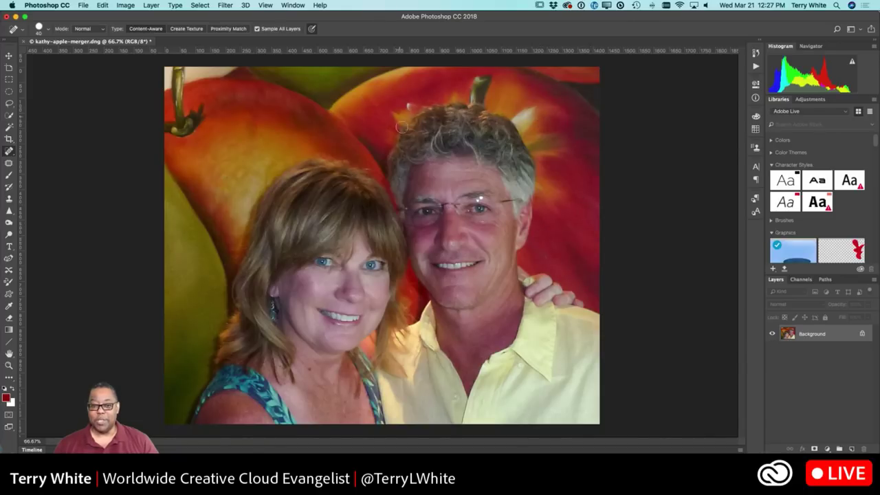
left_click(411, 104)
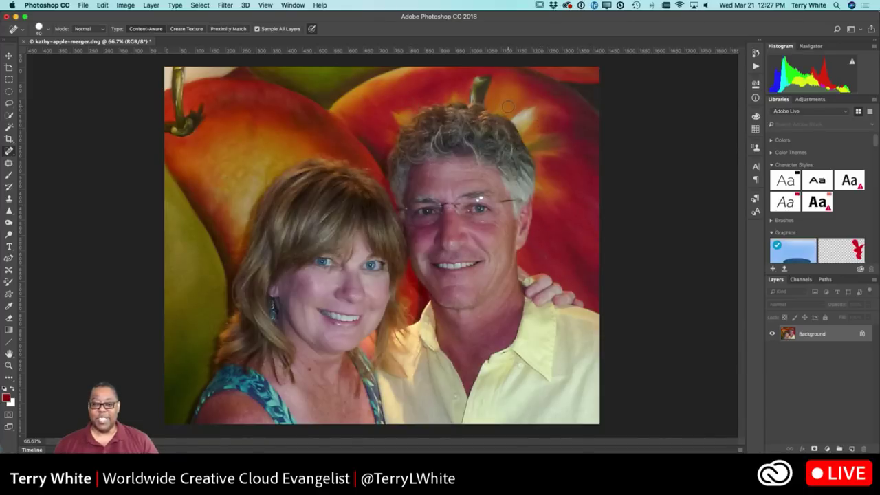
- Heal away the apple stem above the man's hair and the bright white highlight beside his head
key("z")
key("super+equal")
left_click_drag(492, 91, 516, 114)
key("j")
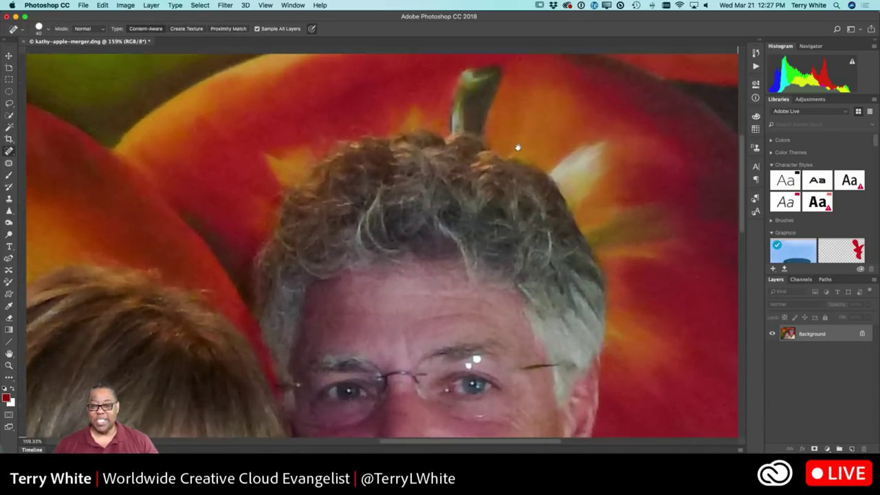
key("super+r")
left_click_drag(517, 147, 497, 182)
mouse_move(473, 125)
left_mouse_down()
mouse_move(462, 172)
mouse_move(431, 170)
mouse_move(442, 134)
mouse_move(457, 122)
left_mouse_up()
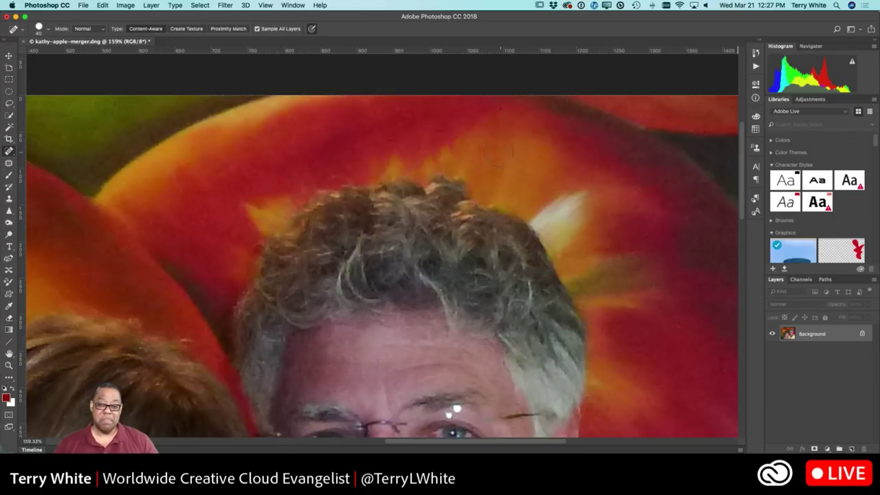
left_click_drag(458, 150, 439, 144)
mouse_move(586, 195)
left_mouse_down()
mouse_move(553, 216)
mouse_move(592, 190)
mouse_move(543, 208)
mouse_move(562, 240)
mouse_move(582, 209)
mouse_move(556, 242)
mouse_move(542, 217)
left_mouse_up()
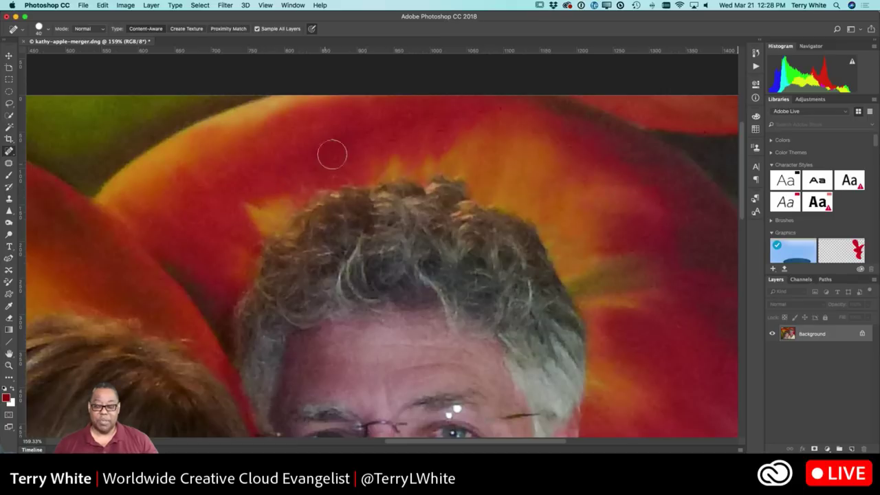
- Remove the two white glare spots from the man's eyeglasses using a much smaller Spot Healing Brush
key("super+0")
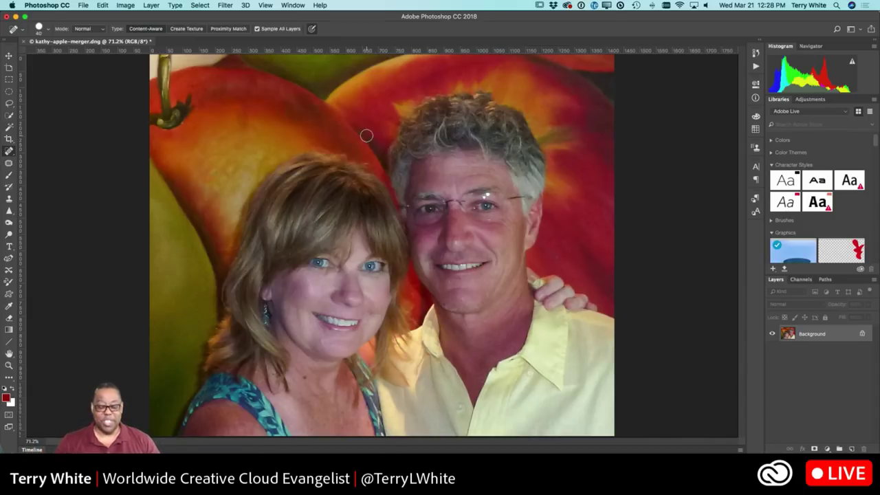
key("z")
left_click_drag(487, 192, 538, 236)
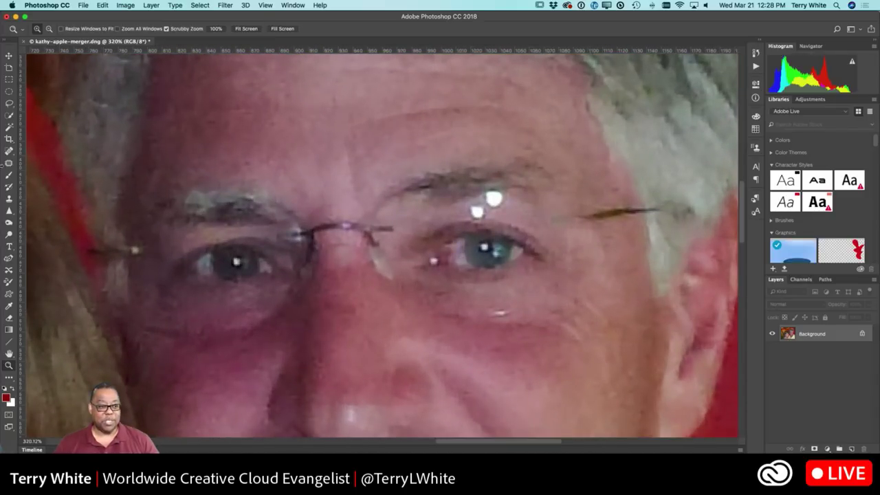
left_click(9, 150)
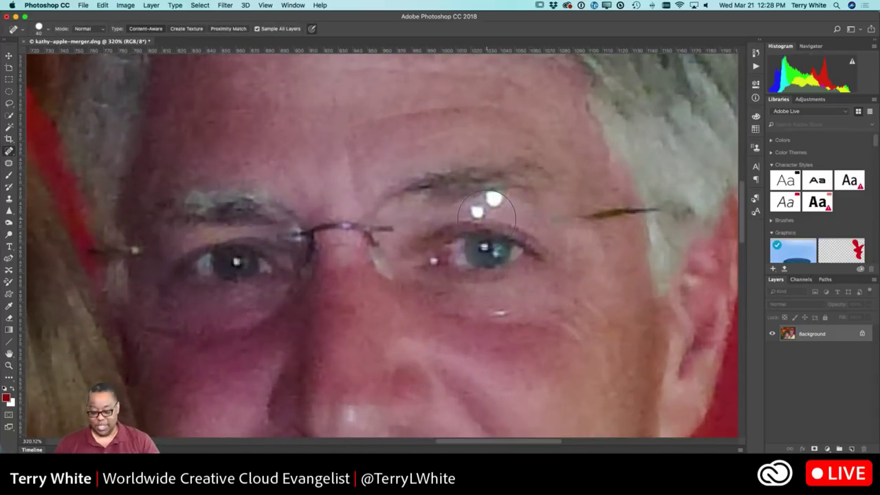
key("bracketleft")
key("bracketleft")
key("bracketleft")
key("bracketleft")
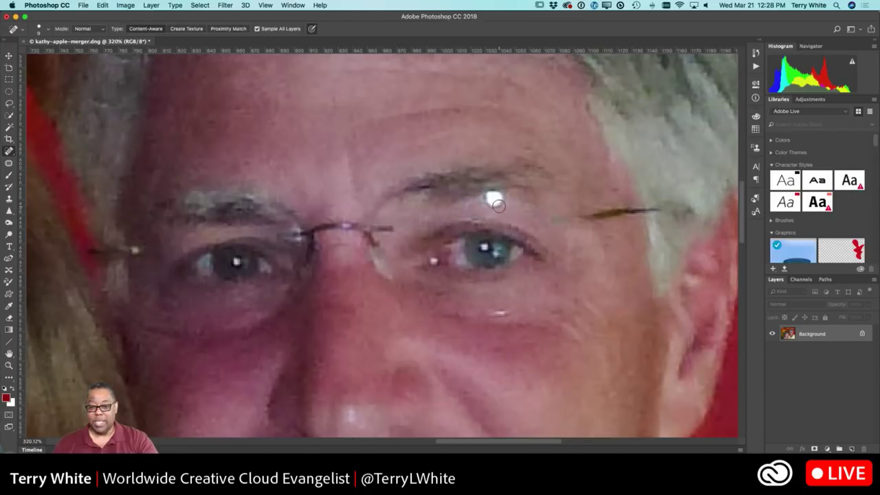
mouse_move(496, 200)
left_mouse_down()
mouse_move(498, 192)
mouse_move(481, 201)
mouse_move(485, 193)
mouse_move(467, 205)
mouse_move(514, 197)
left_mouse_up()
key("super+0")
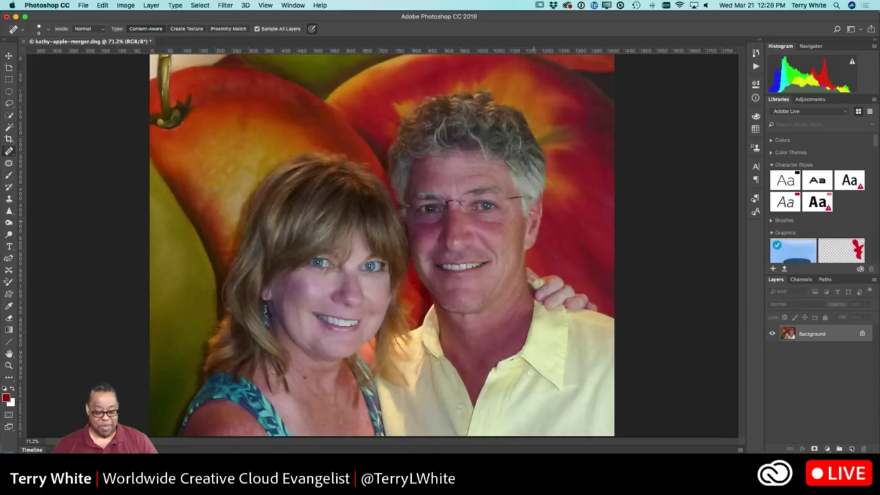
- Switch back to Lightroom Classic and view the corrected three-person group photo and the drone photo full screen
key("super+Tab")
key("super+Tab")
key("super+Tab")
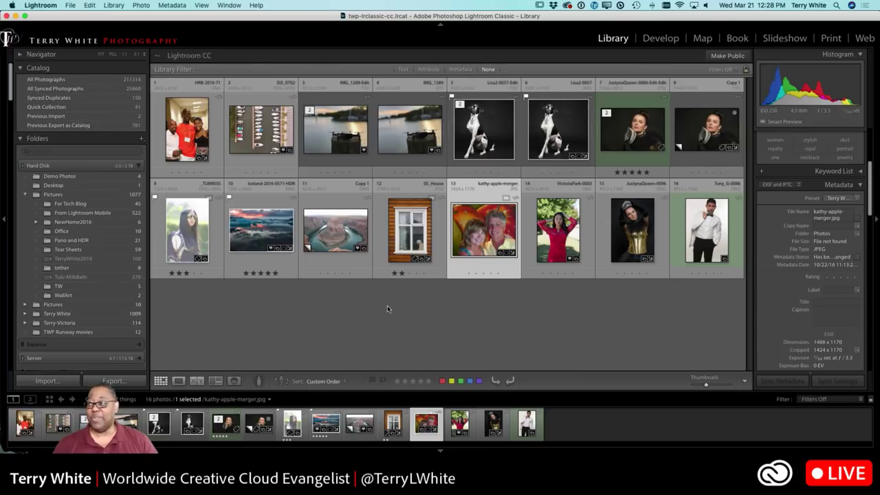
left_click(180, 141)
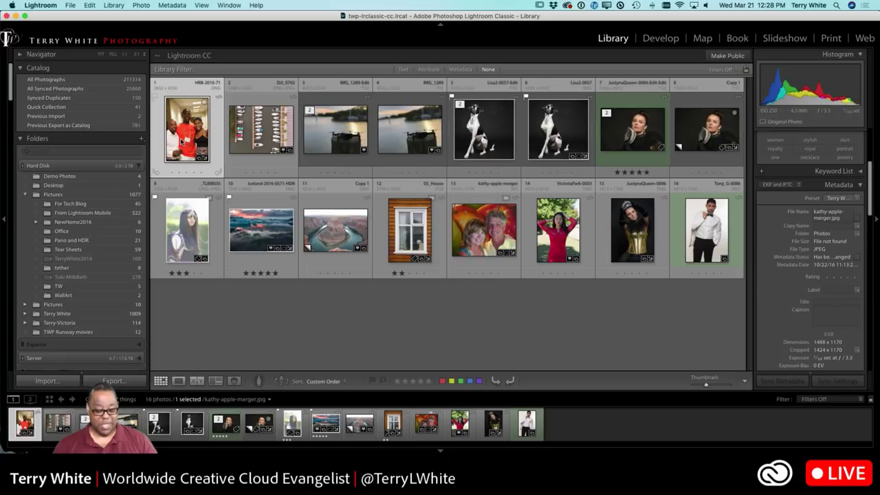
key("f")
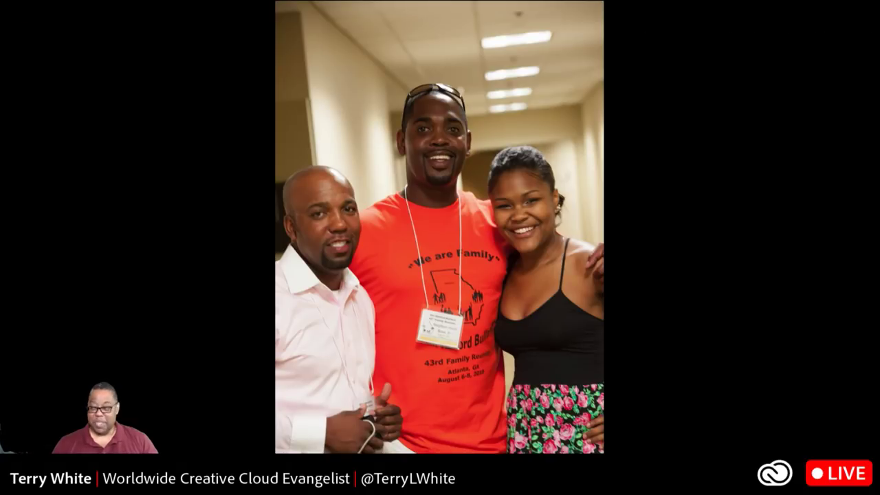
key("f")
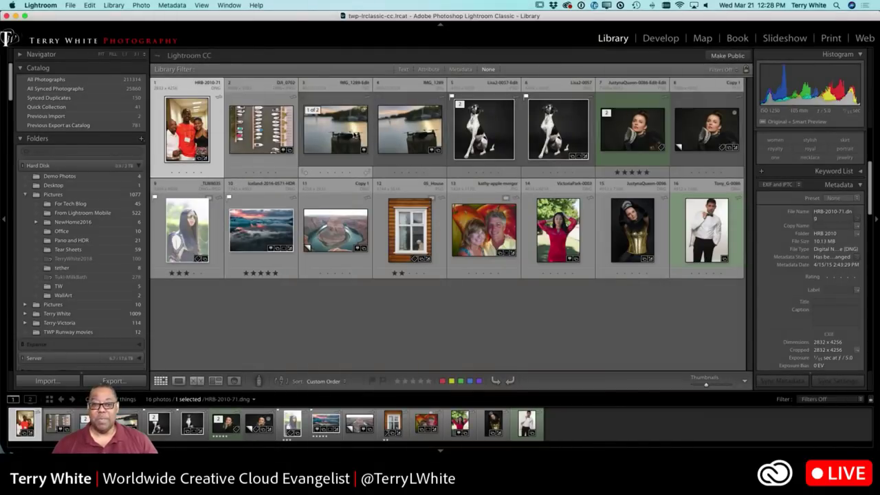
left_click(342, 136)
key("f")
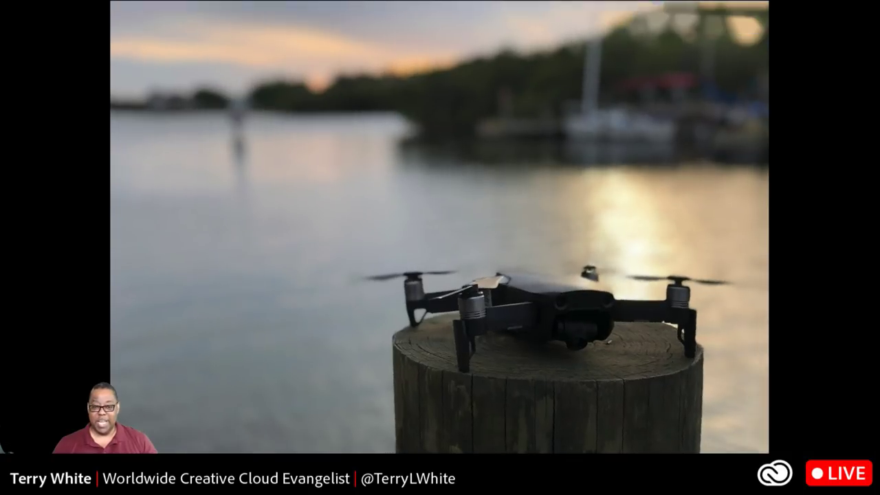
key("f")
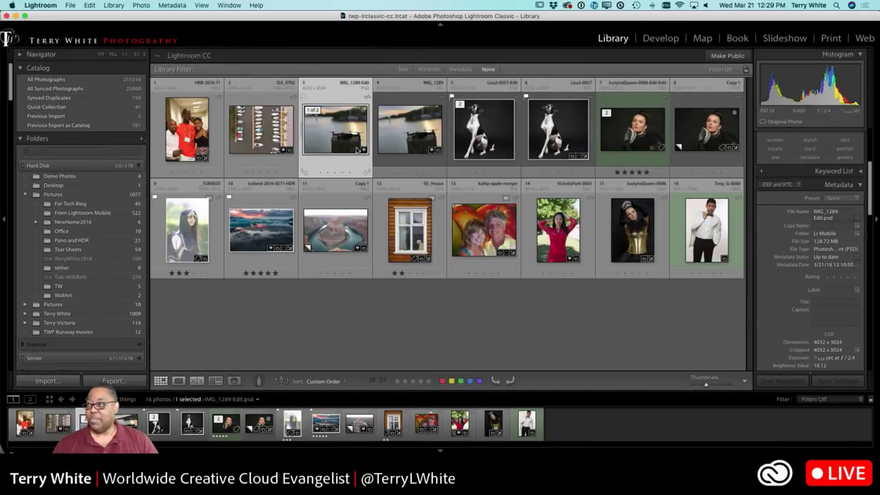
- View the edited dog photo and the edited portrait of the woman holding the crown full screen
left_click(484, 131)
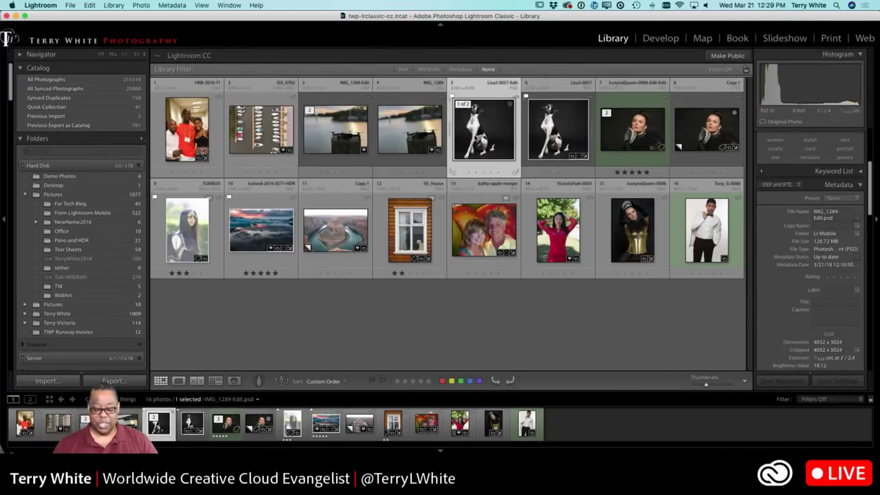
key("f")
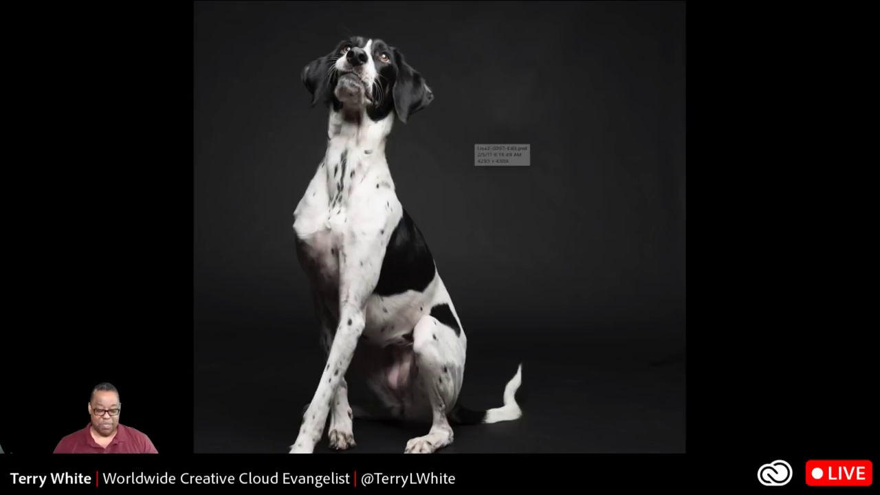
key("f")
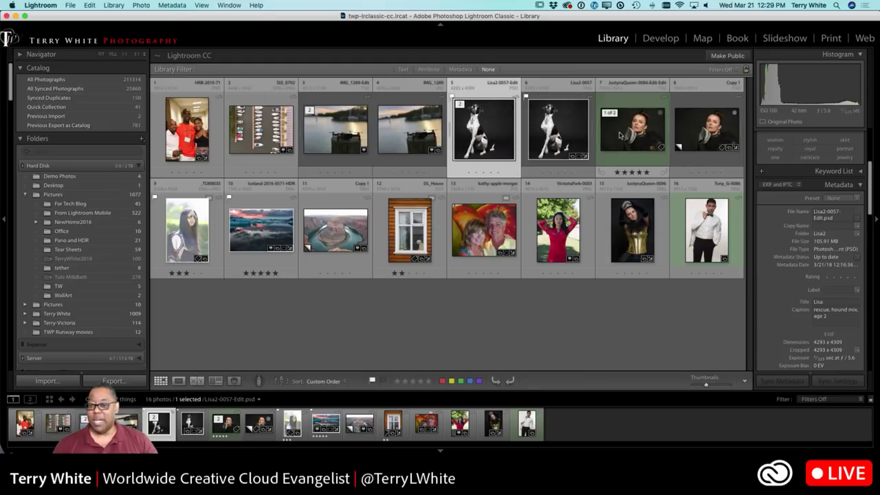
left_click(620, 135)
key("f")
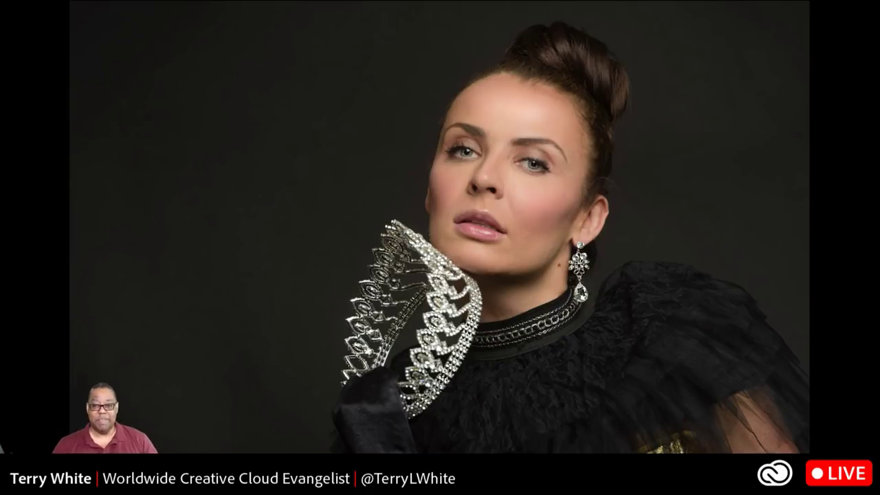
key("f")
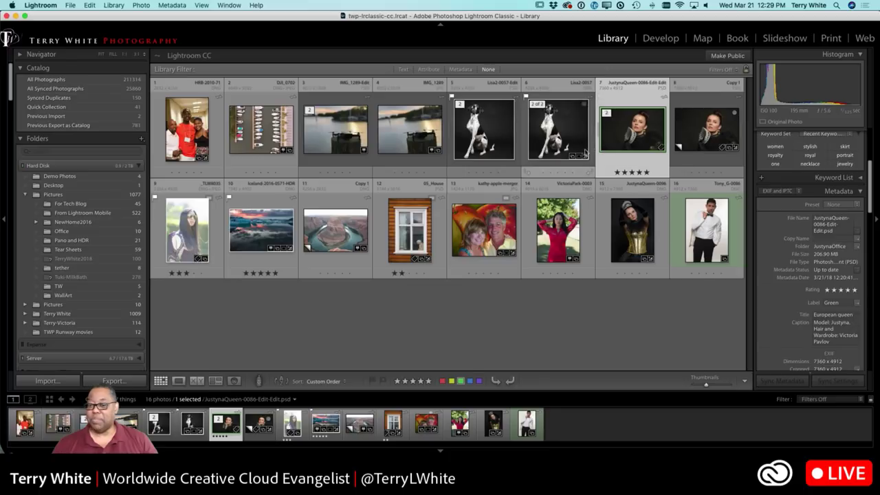
left_click(264, 234)
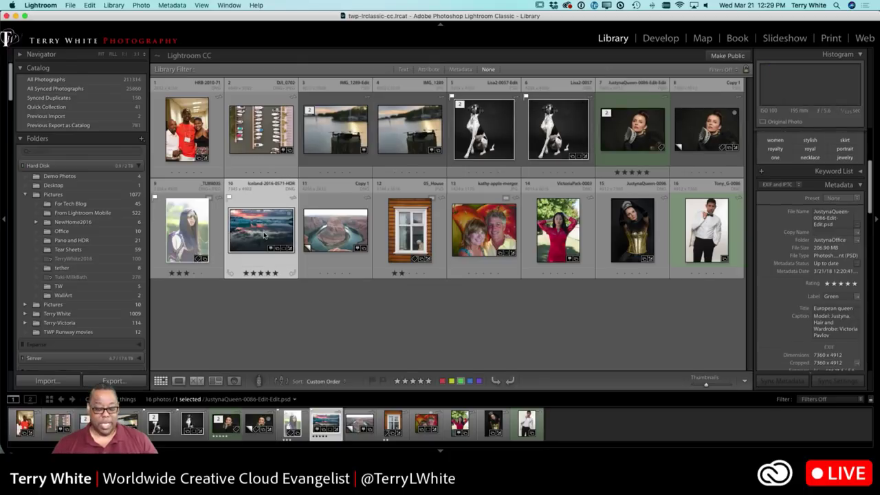
key("d")
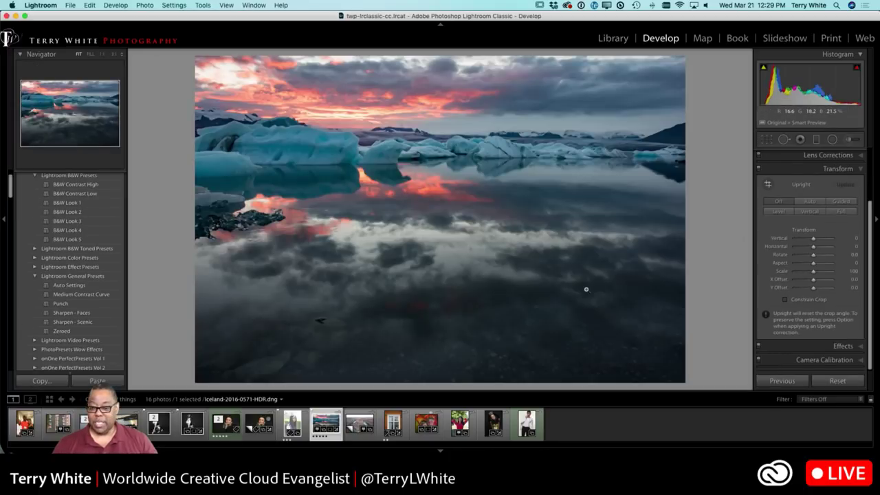
key("super+d")
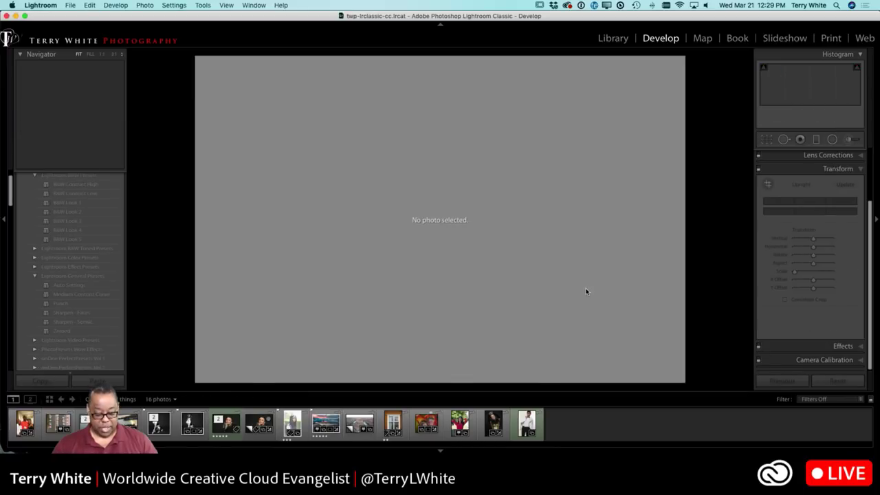
key("g")
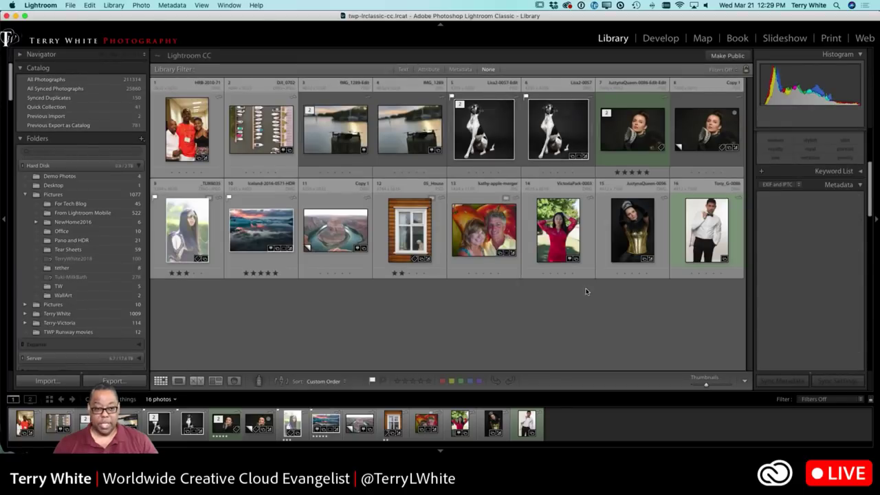
left_click(237, 223)
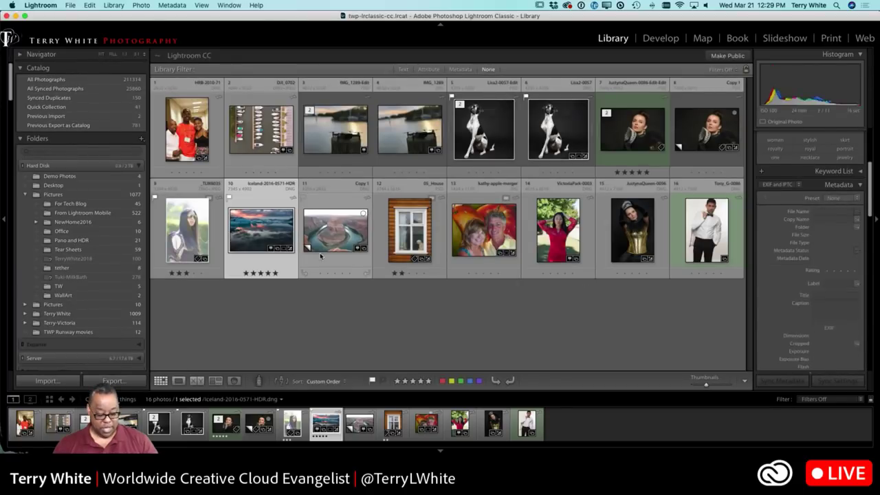
key("e")
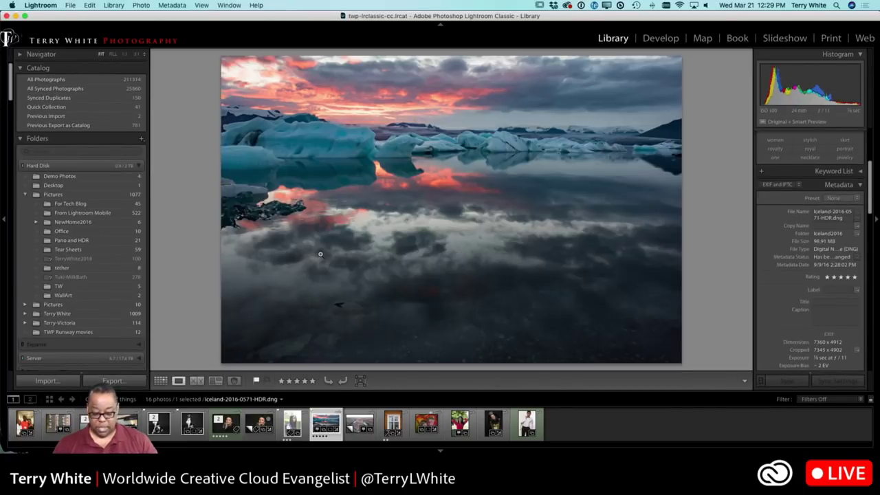
key("super+d")
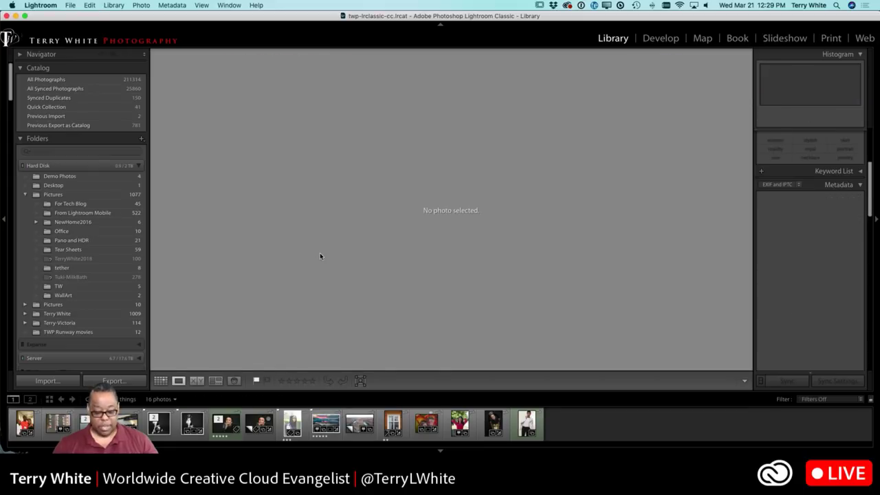
key("g")
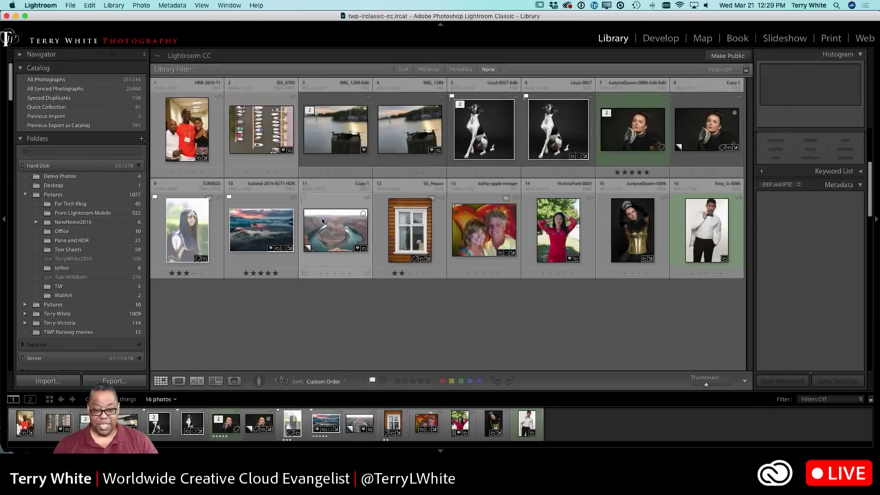
left_click(287, 246)
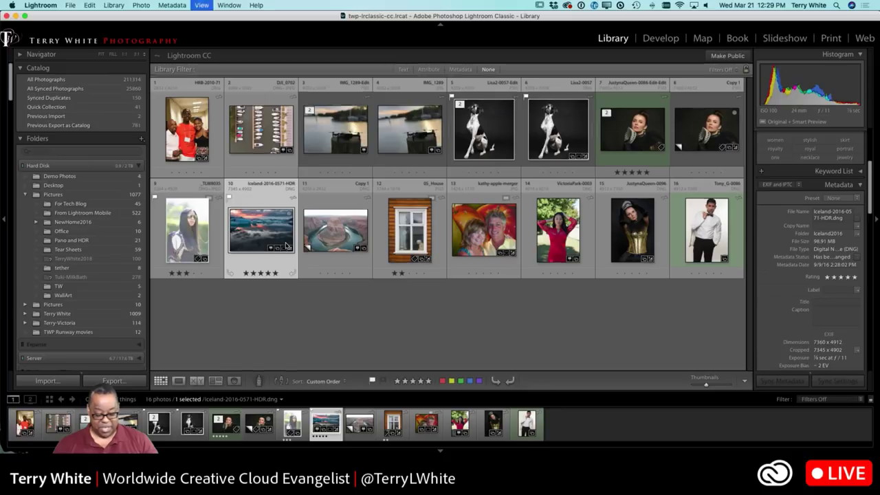
key("e")
key("g")
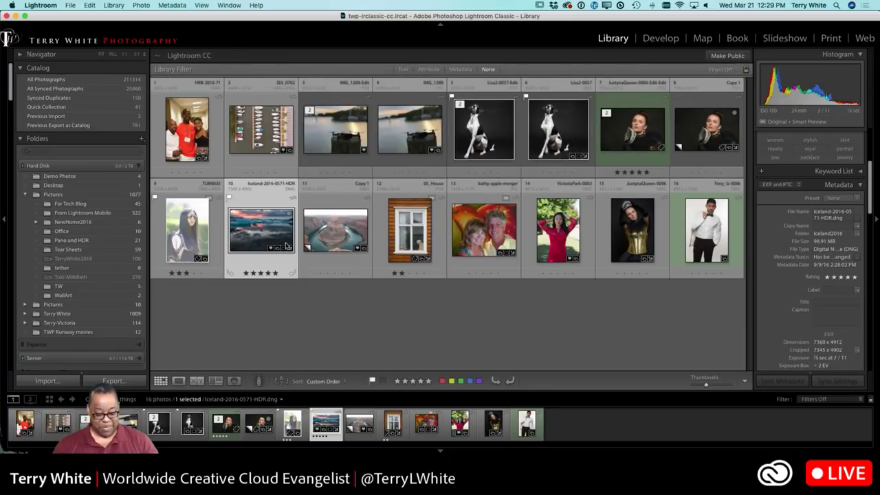
- Compare the Iceland iceberg photo's earlier Reset Settings history state with its latest Add Brush Stroke state in Develop, and return to the grid
key("d")
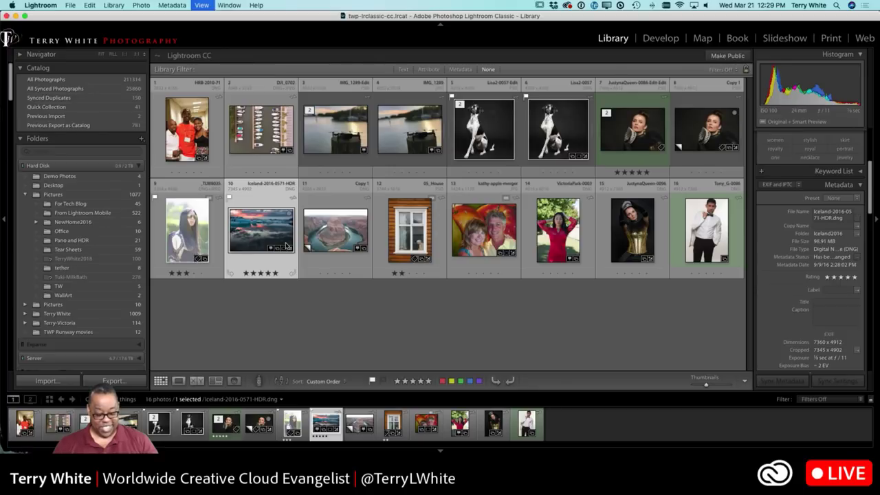
key("super+d")
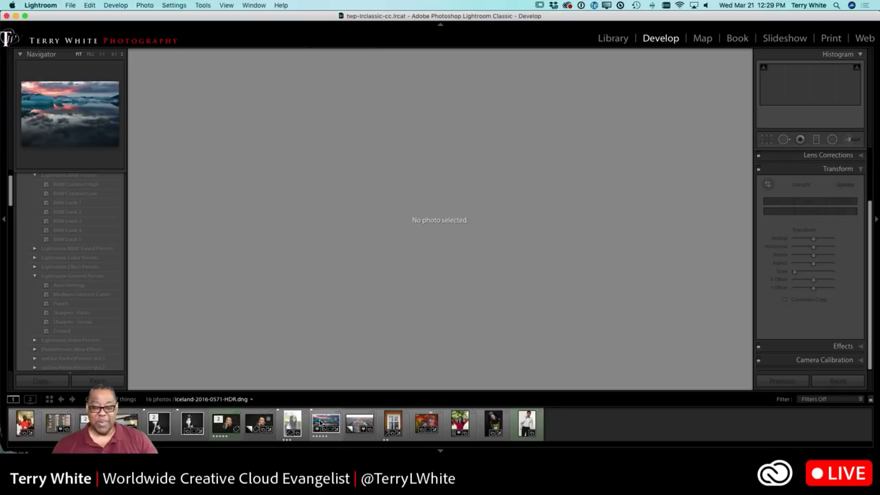
left_click(323, 423)
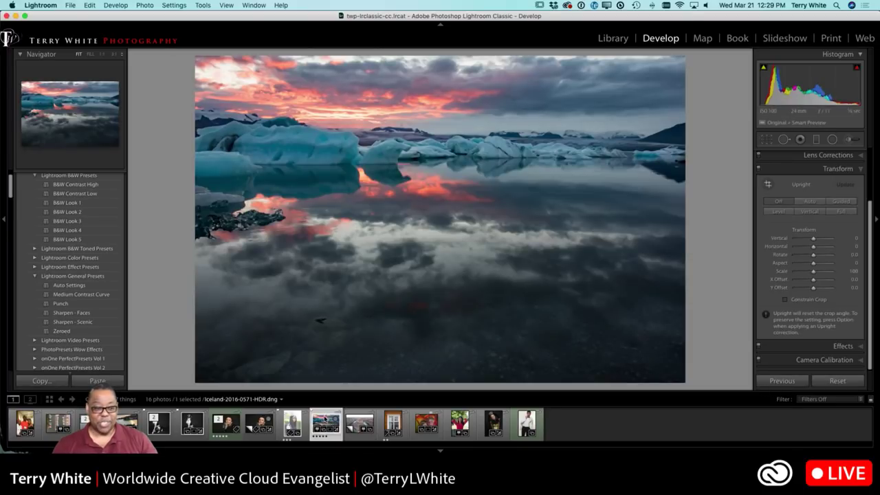
scroll(101, 324, "down", 10)
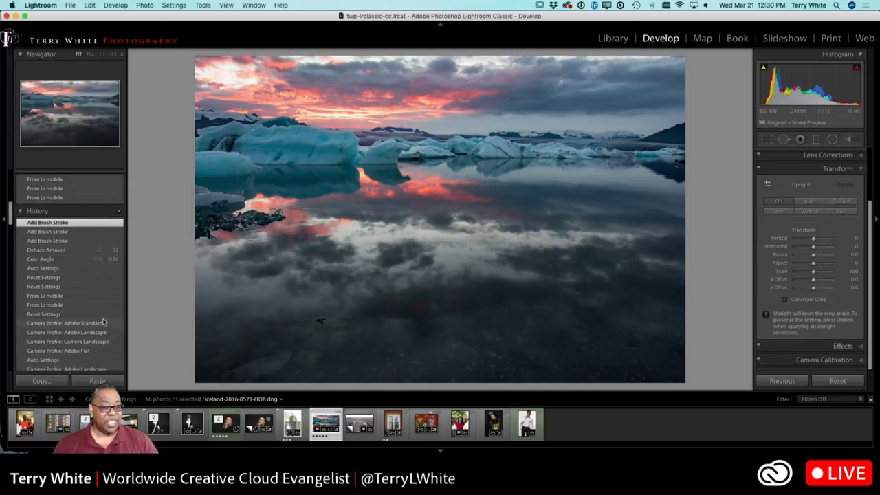
left_click(55, 314)
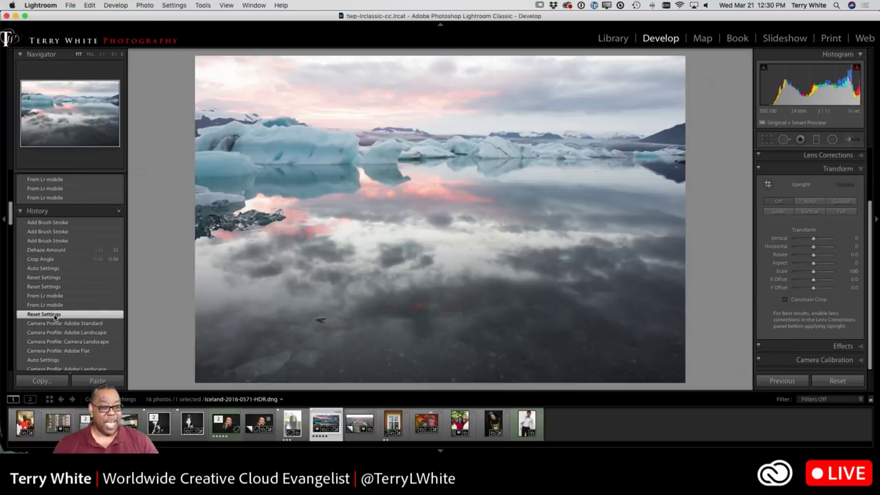
left_click(63, 222)
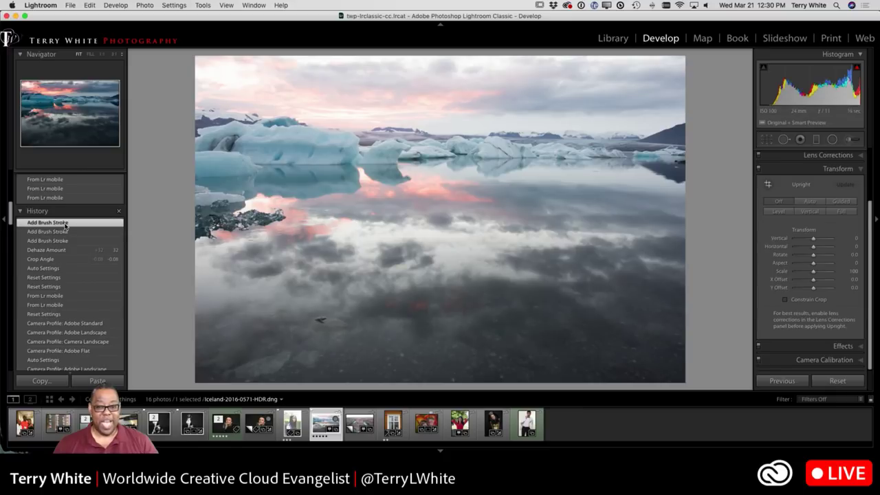
left_click(103, 314)
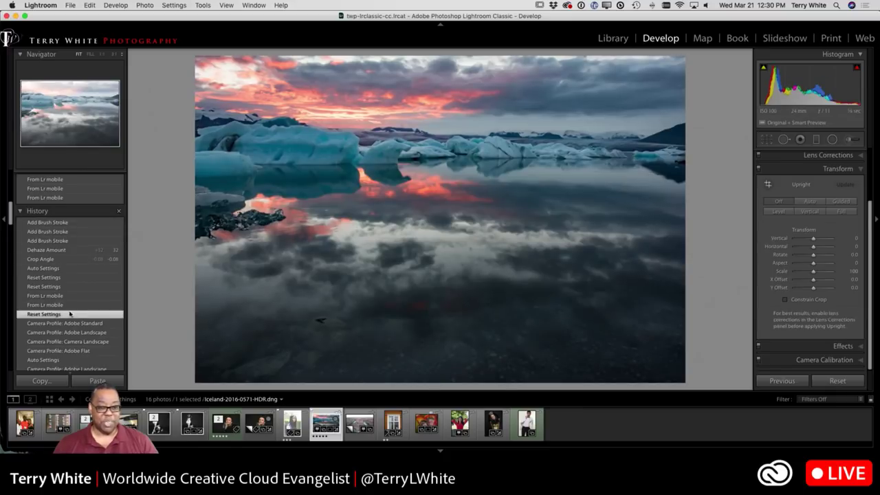
left_click(59, 222)
key("g")
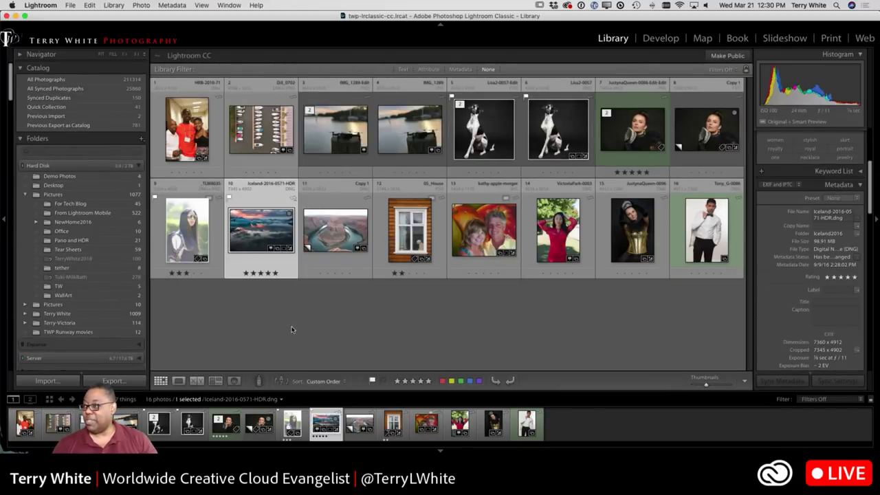
- Compare the house window photo's Reset Settings history state with its latest Perspective Scale state in Develop, and return to the grid
left_click(400, 242)
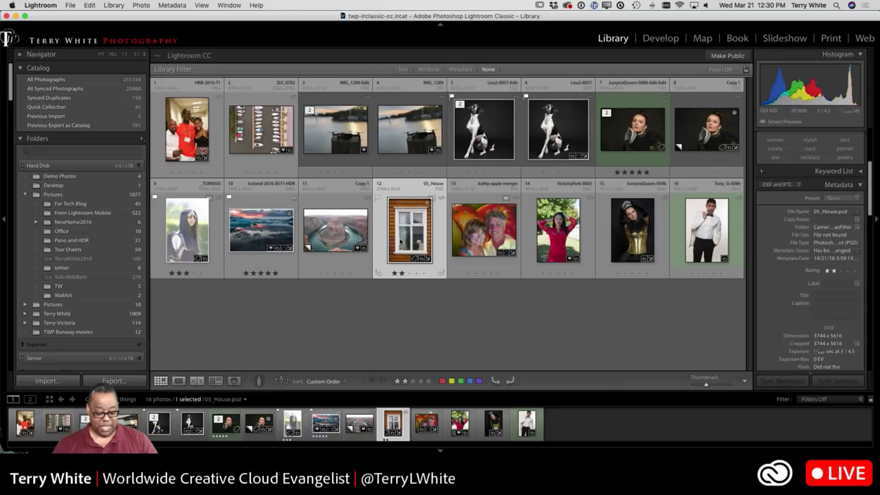
key("d")
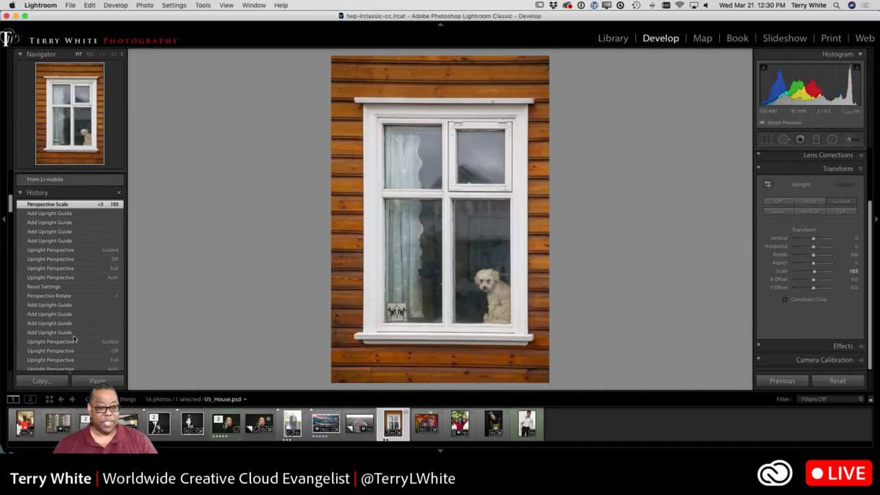
left_click(63, 288)
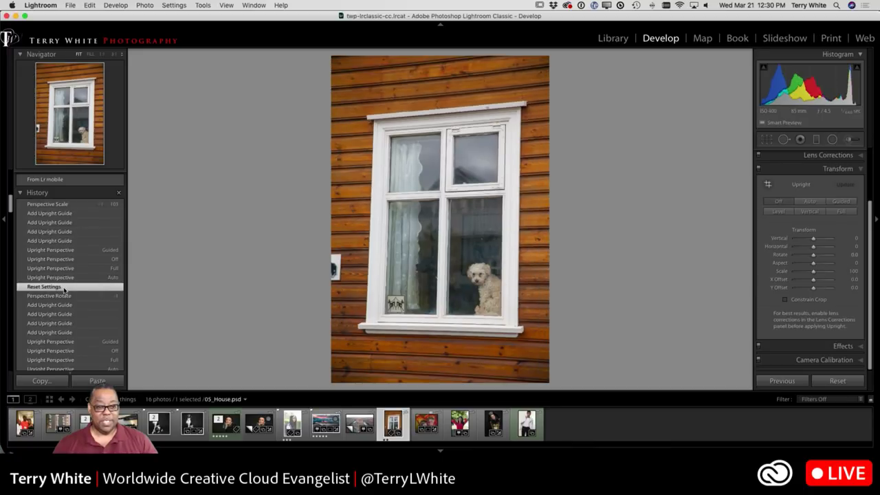
left_click(66, 205)
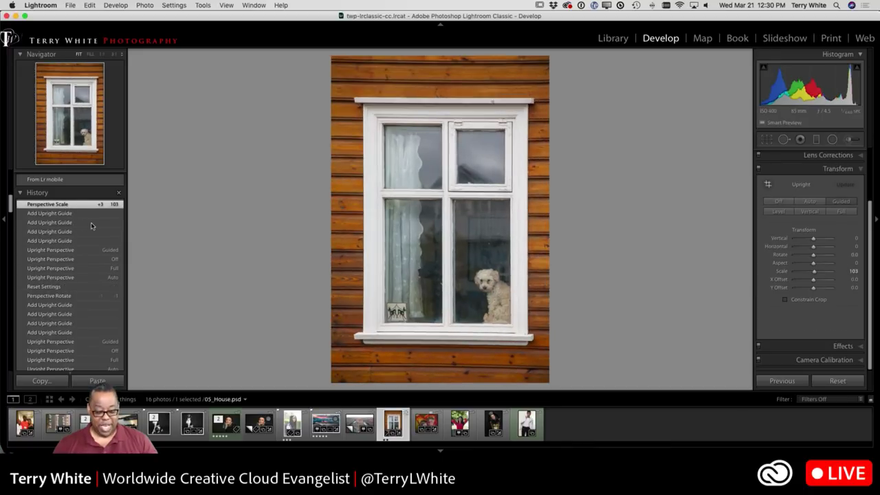
key("g")
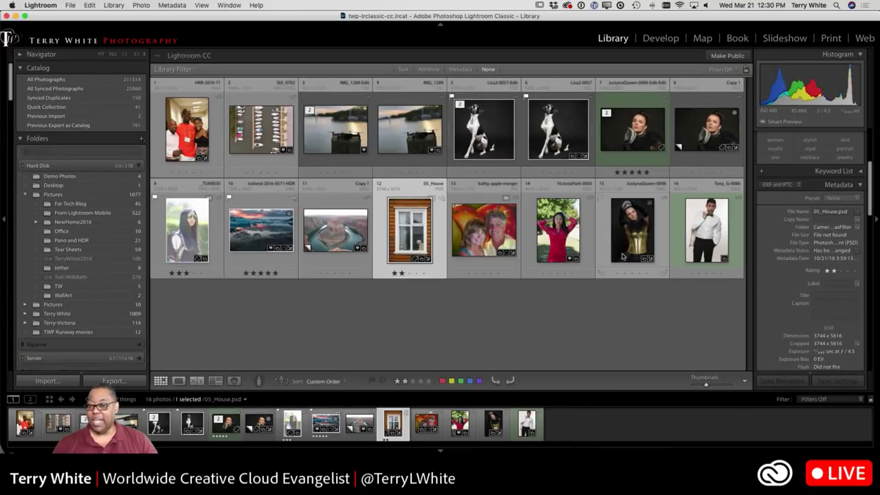
- Compare the couple's original photo full screen with the healed version full screen without rulers in Photoshop, and switch back to Lightroom Classic
left_click(502, 242)
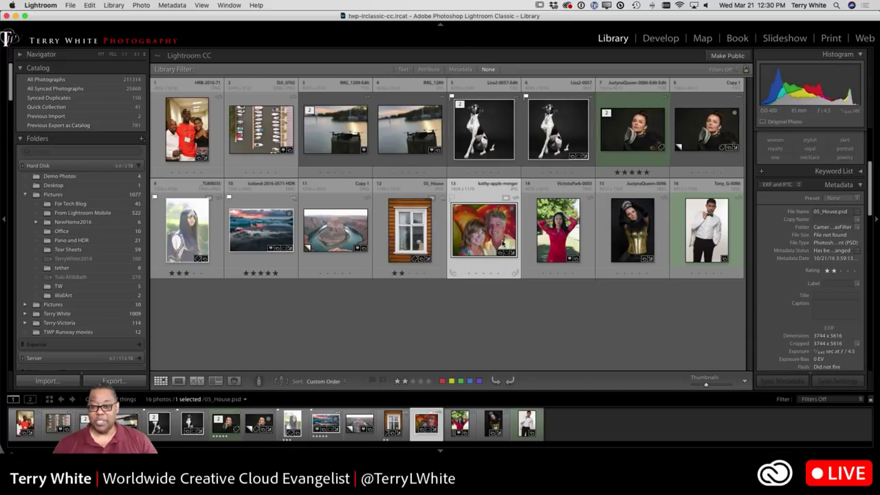
key("f")
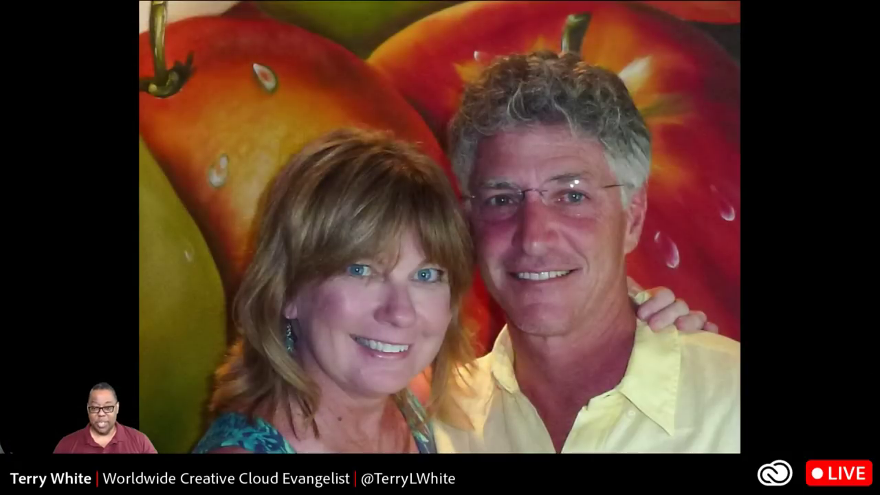
key("super+Tab")
key("super+Tab")
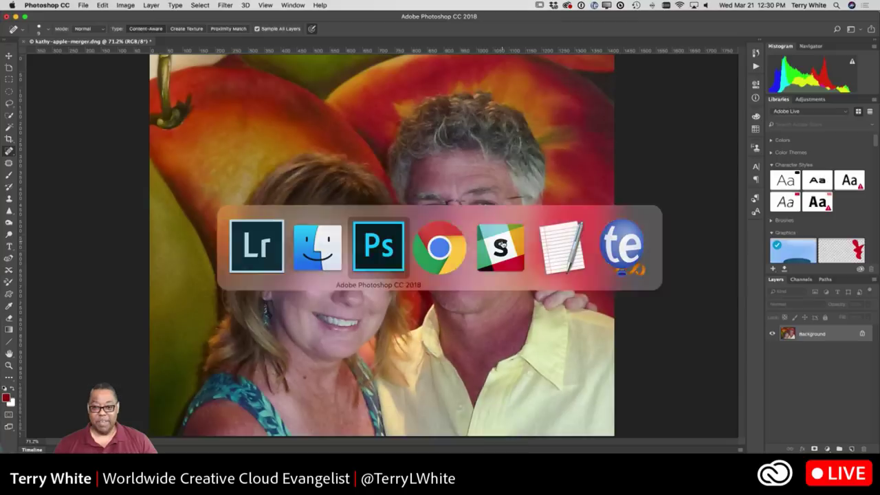
key("f")
key("f")
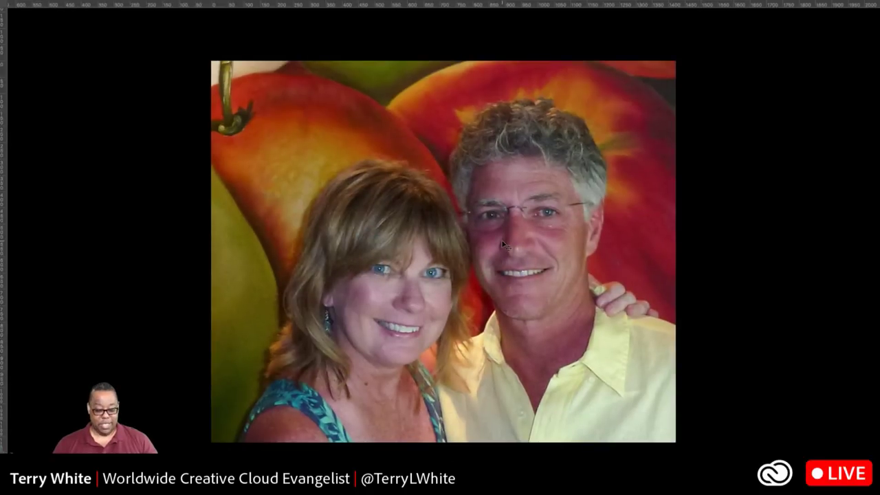
key("super+r")
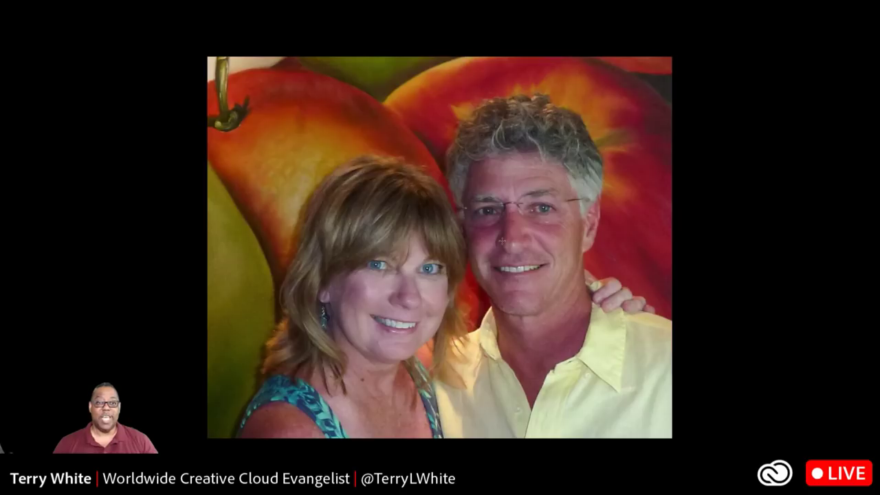
key("super+Tab")
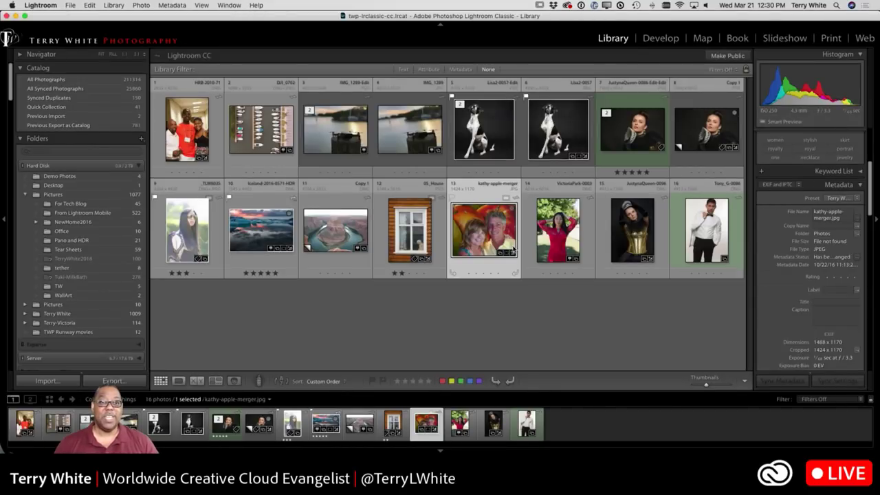